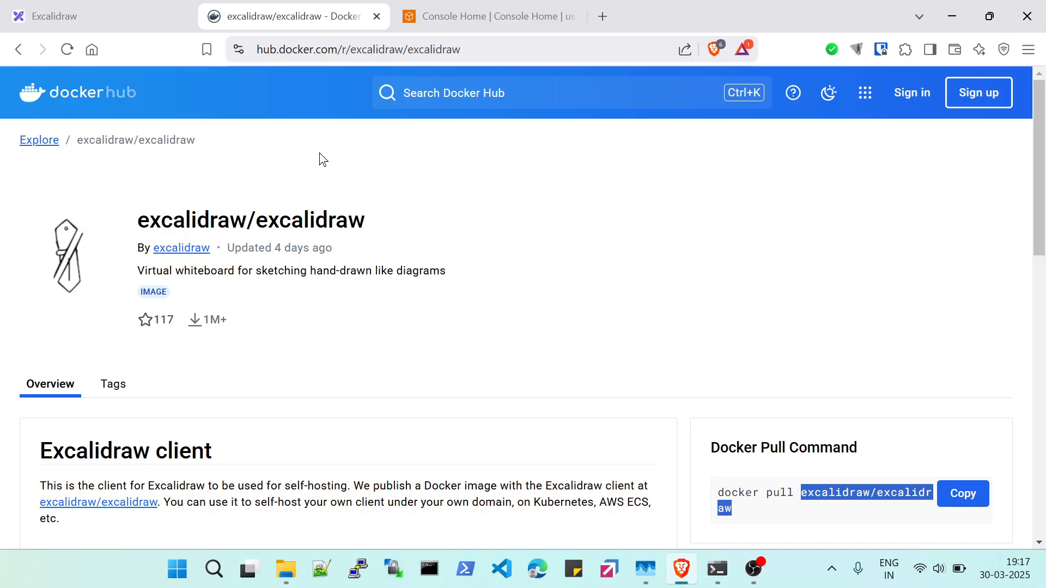
- Examine the excalidraw/excalidraw image page on Docker Hub, including its pull command and the build and run instructions
scroll(354, 169, down, 3)
scroll(394, 394, down, 3)
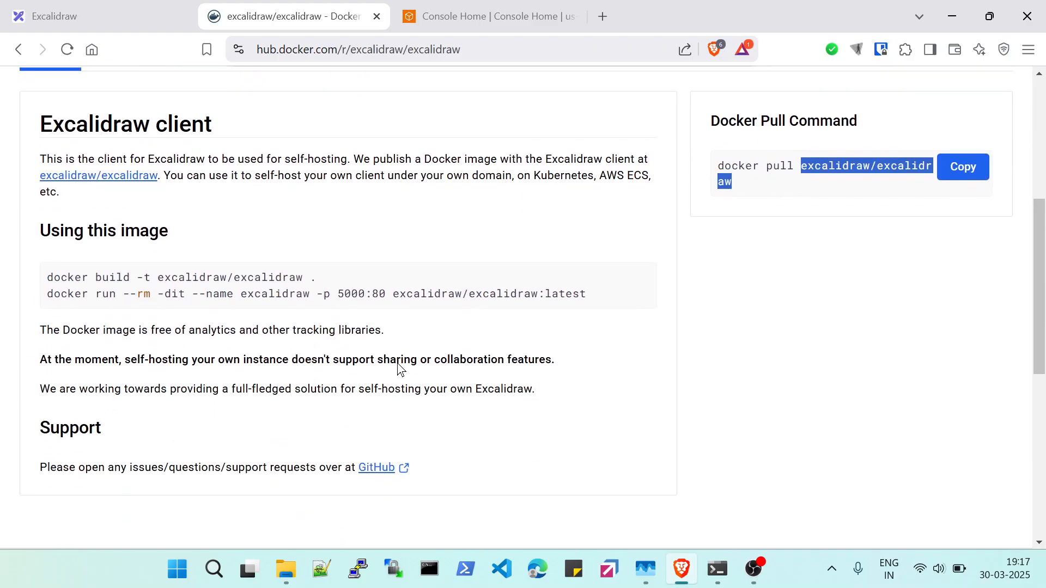
scroll(830, 337, up, 1)
scroll(627, 284, up, 2)
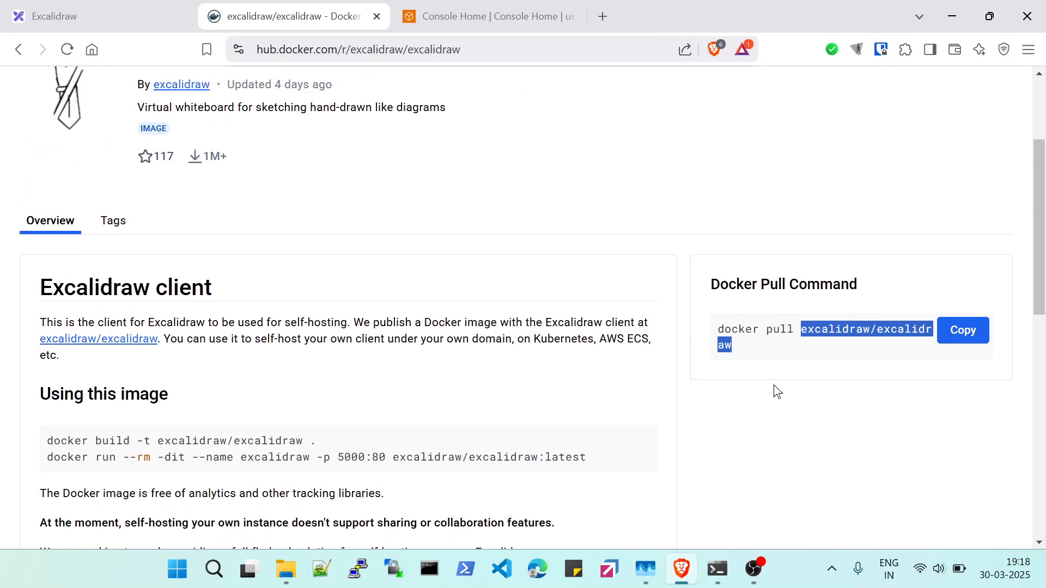
click(854, 431)
drag(718, 330, 762, 360)
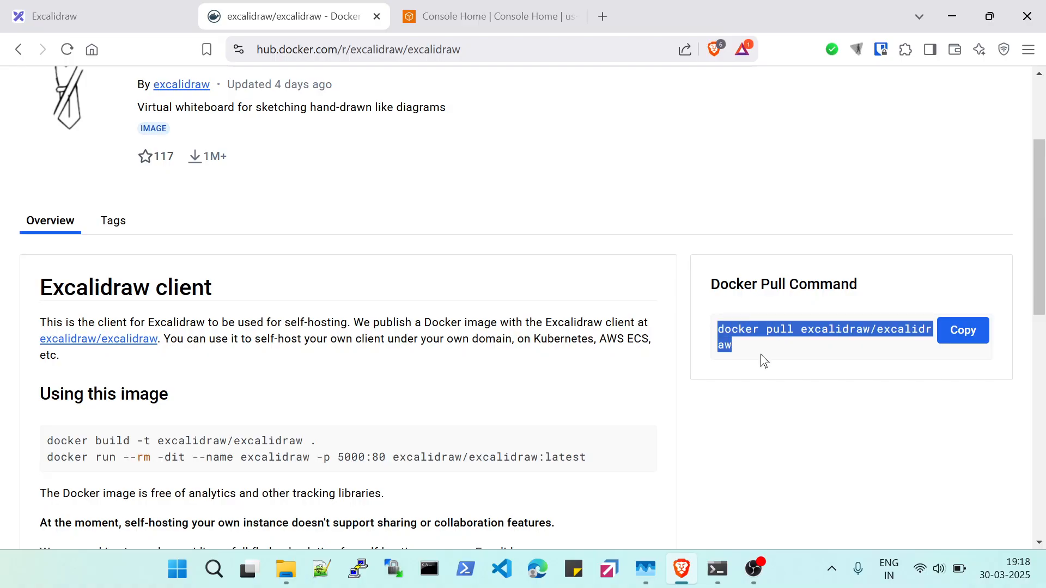
drag(47, 441, 344, 445)
click(871, 440)
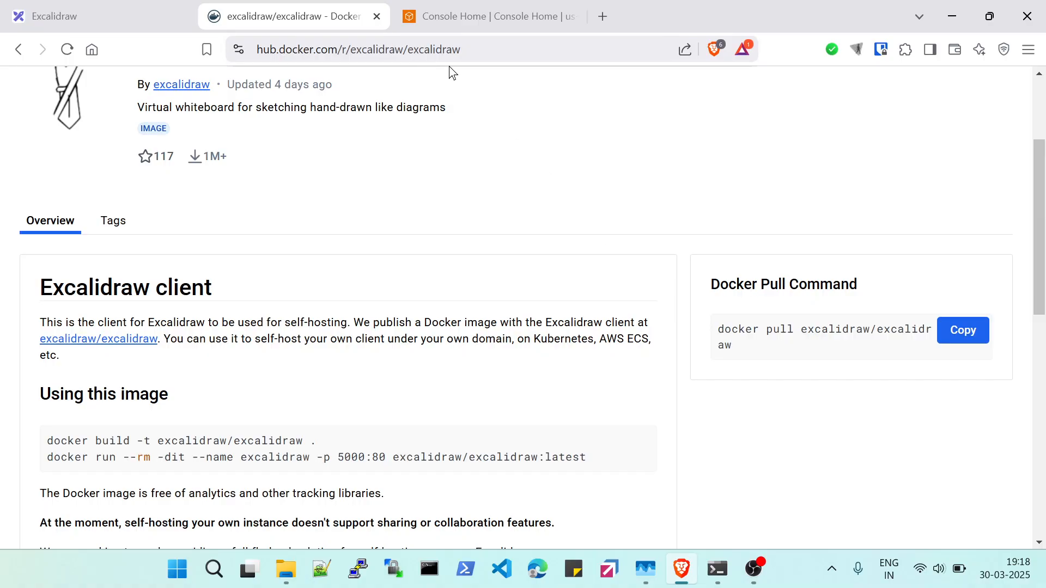
- Switch to the AWS console and start creating a private repository in Elastic Container Registry
click(478, 19)
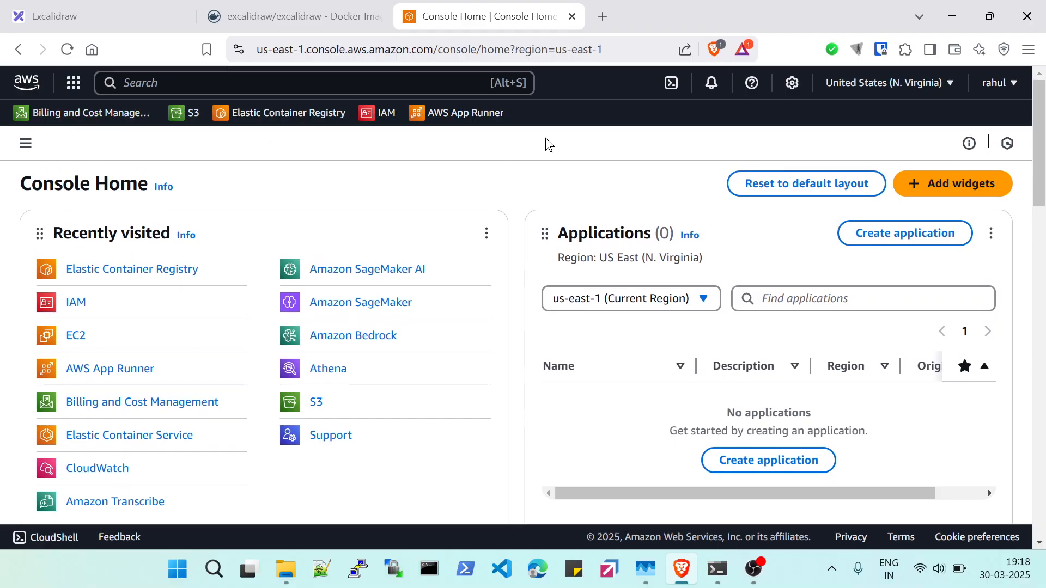
click(271, 115)
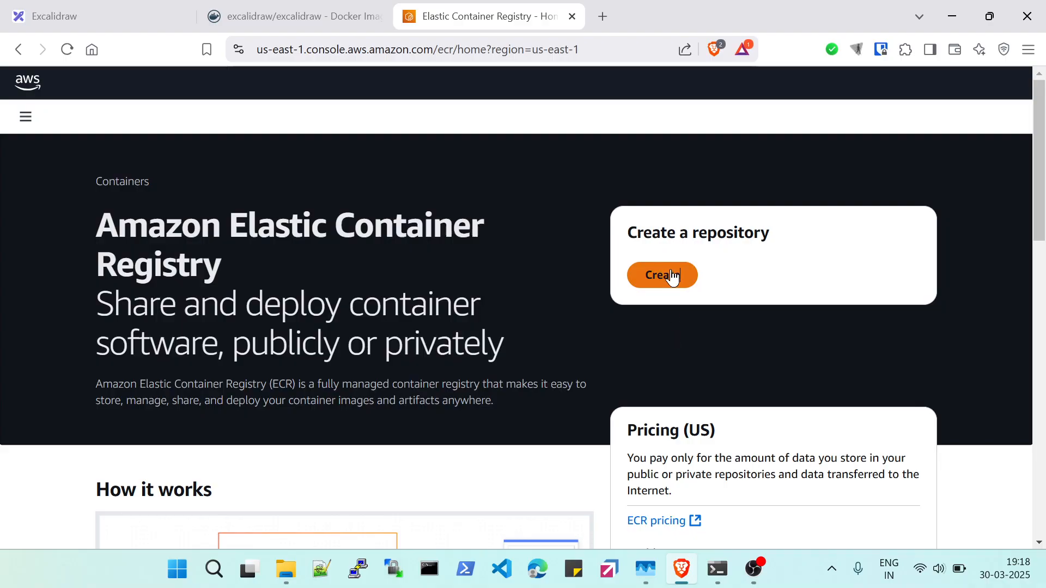
click(673, 277)
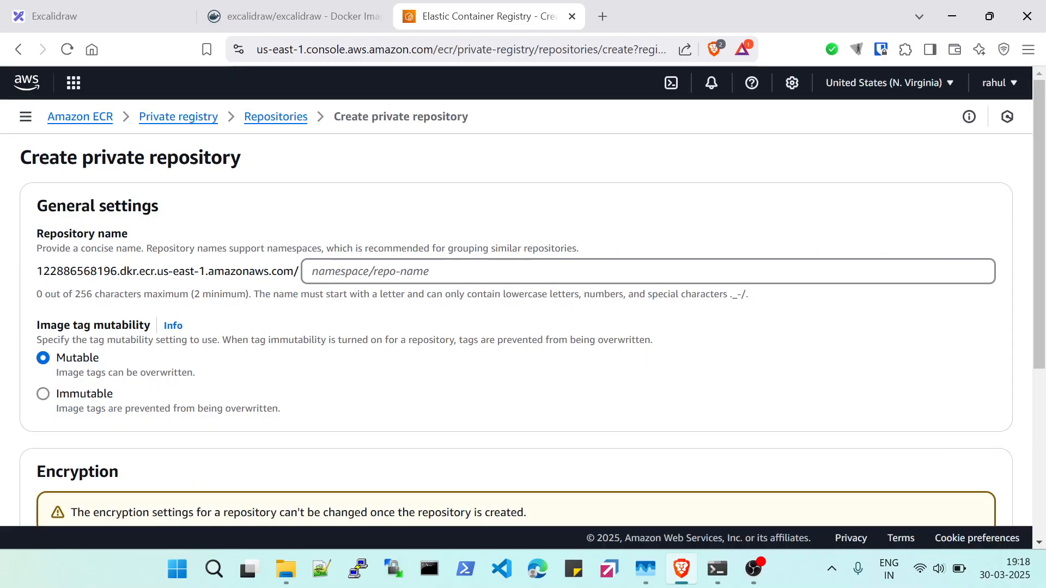
- Create the private repository with the name excalidraw/excalidraw, copied from the Docker Hub pull command
click(340, 21)
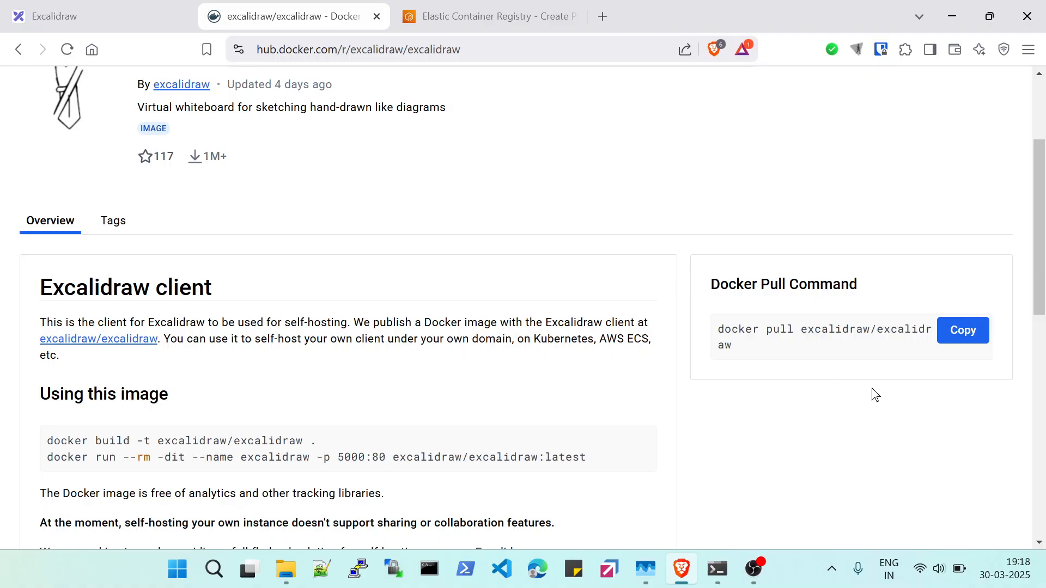
drag(733, 345, 801, 329)
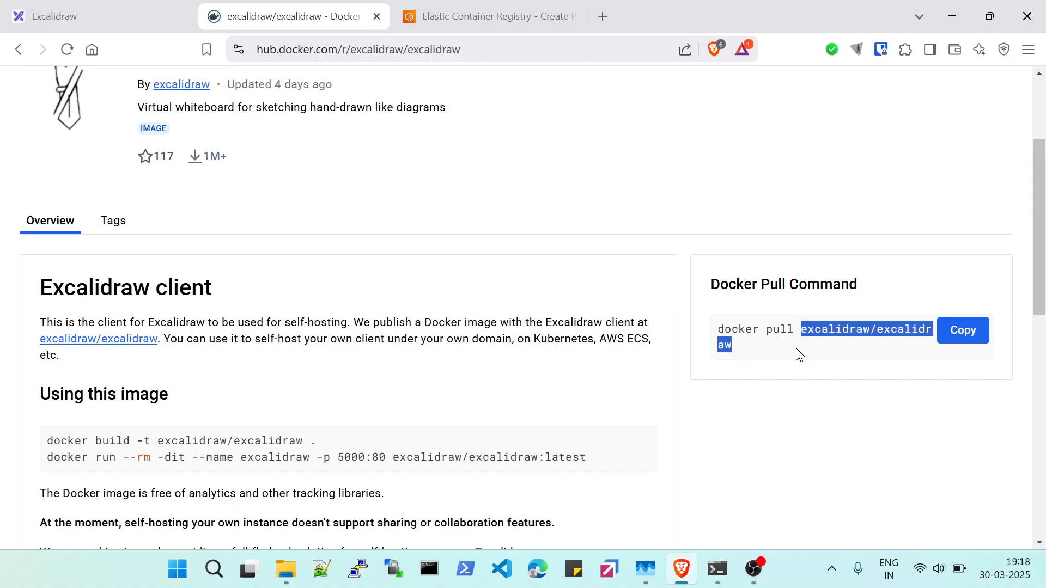
click(482, 16)
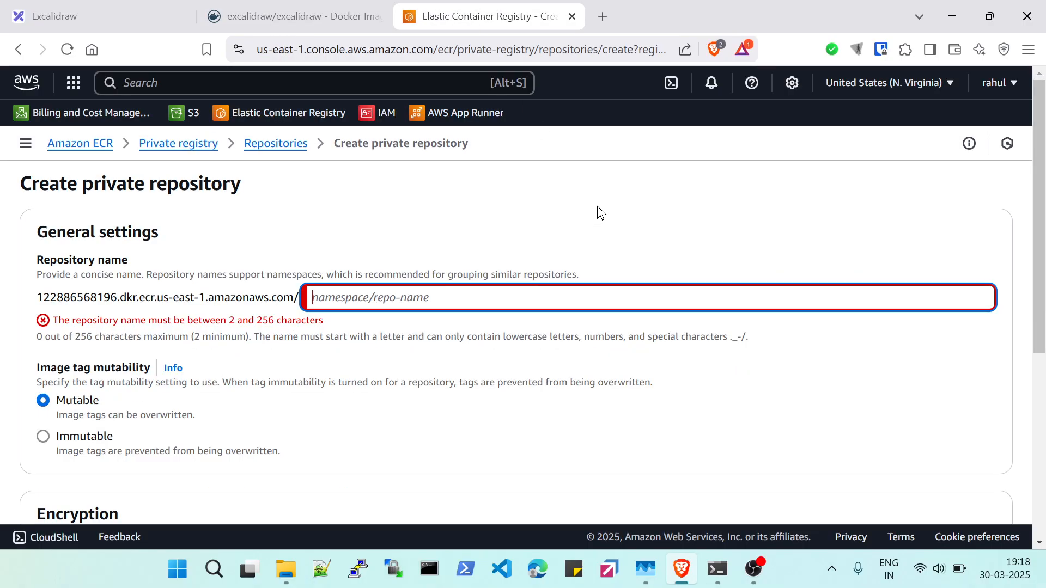
key(ctrl+v)
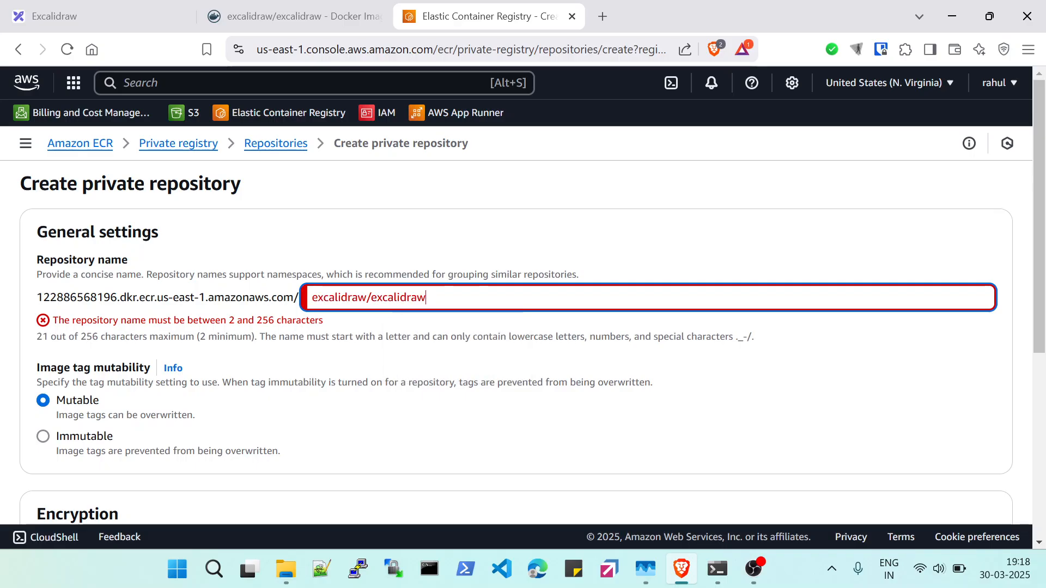
click(464, 263)
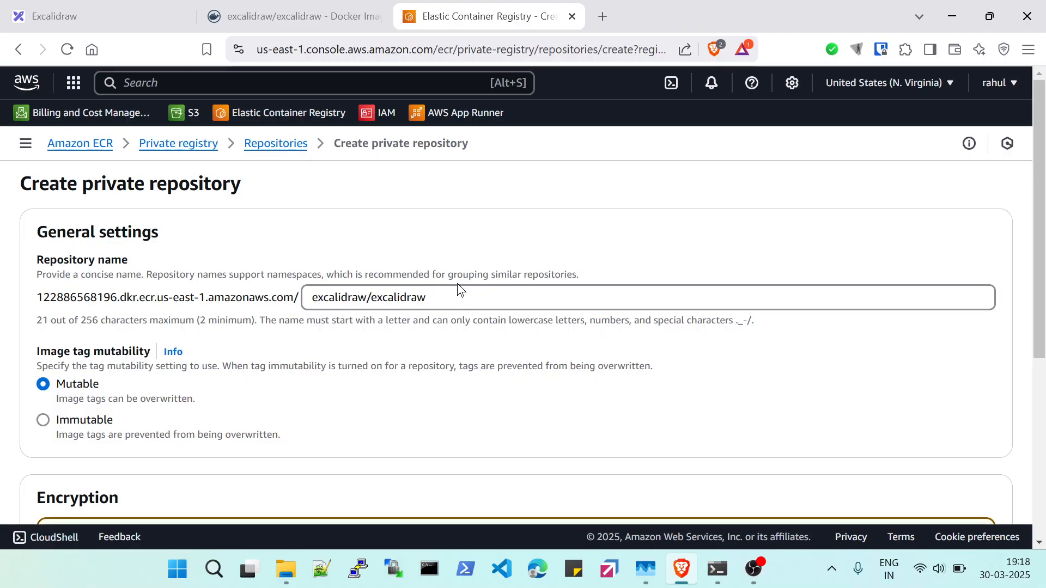
scroll(443, 265, down, 5)
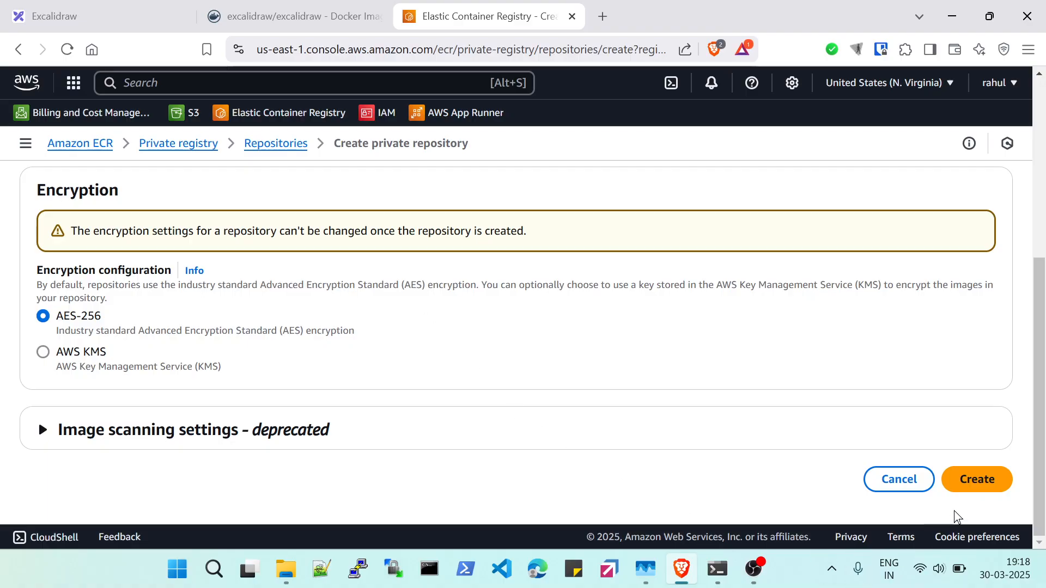
click(981, 479)
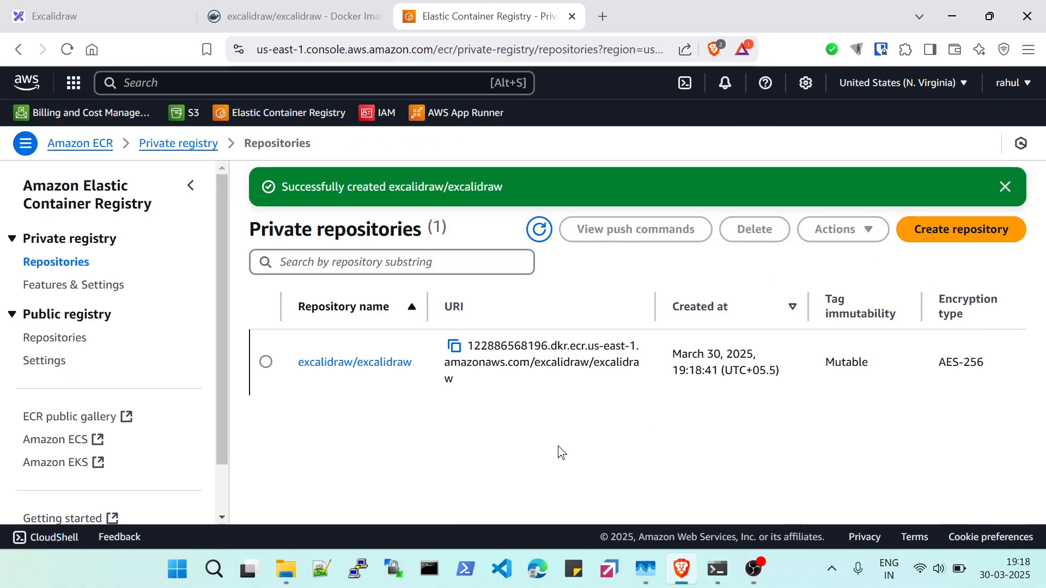
- View the new excalidraw/excalidraw repository's image list and compare it with the architecture diagram and the Docker Hub page
click(385, 362)
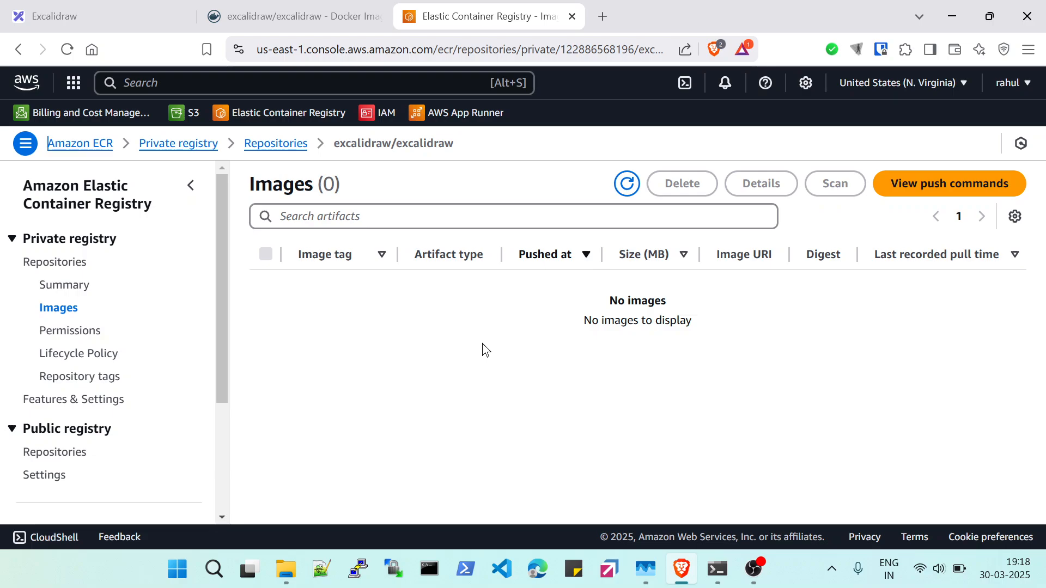
click(275, 22)
click(136, 22)
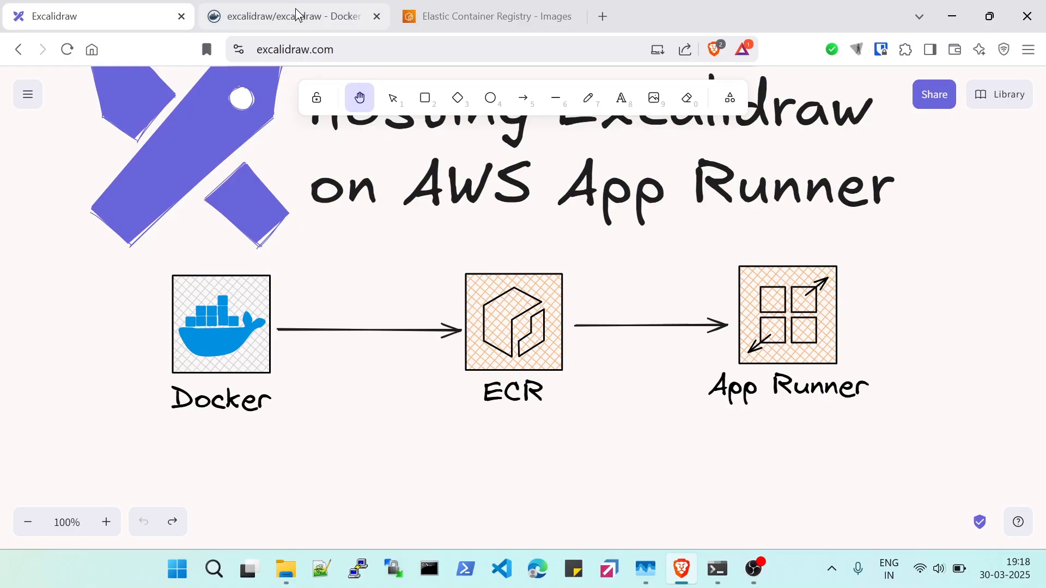
click(245, 17)
scroll(523, 305, up, 3)
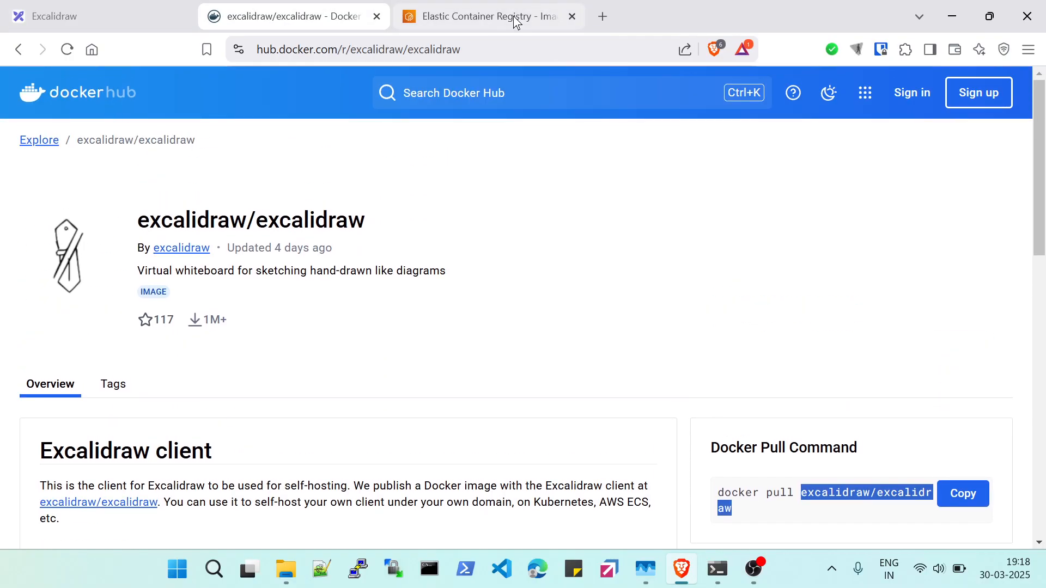
click(486, 19)
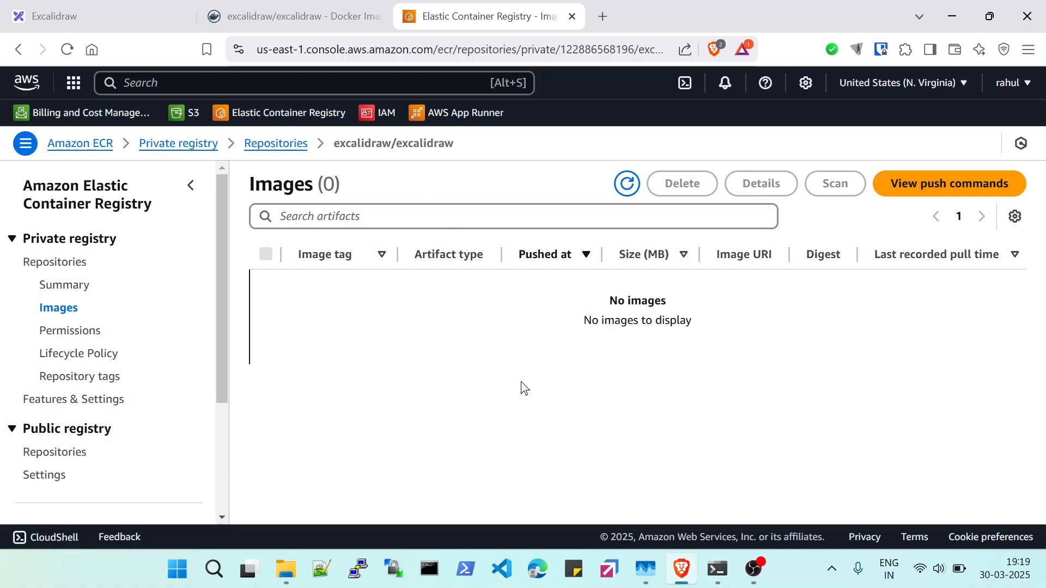
- Switch to Windows PowerShell and run "aws cli" to check whether the AWS CLI is available
click(718, 572)
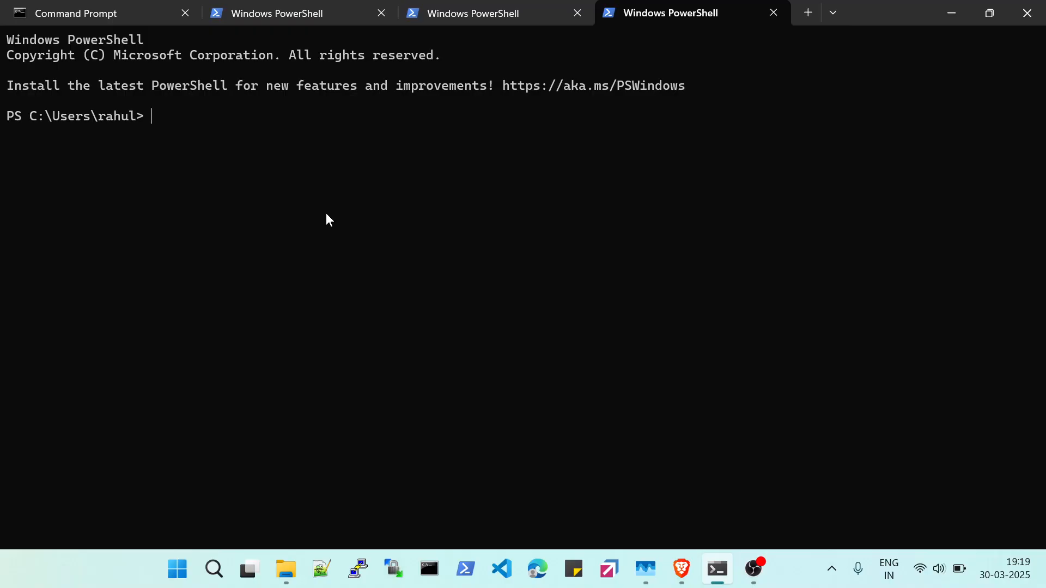
text(aws cli)
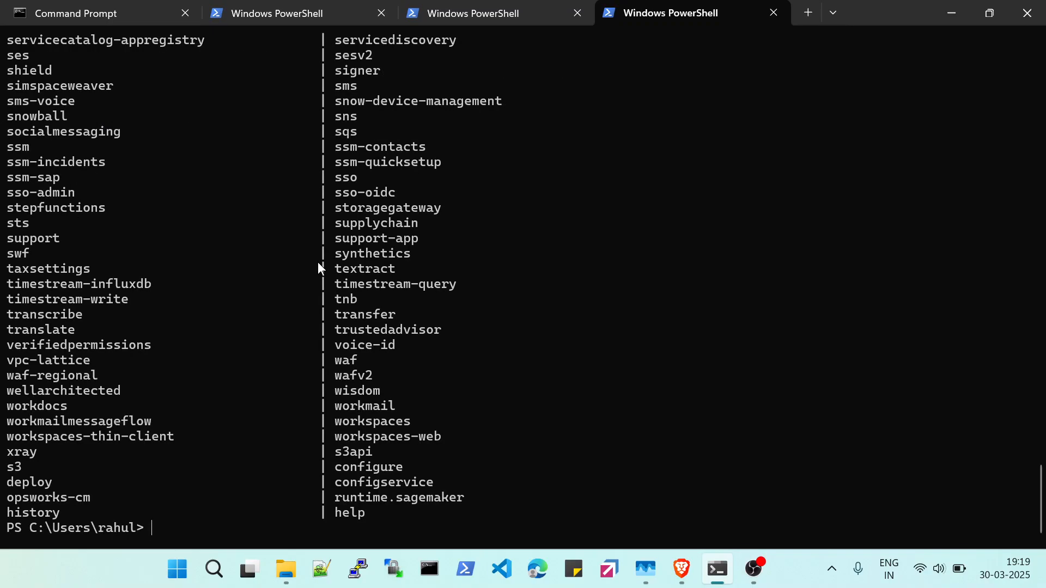
scroll(315, 265, up, 14)
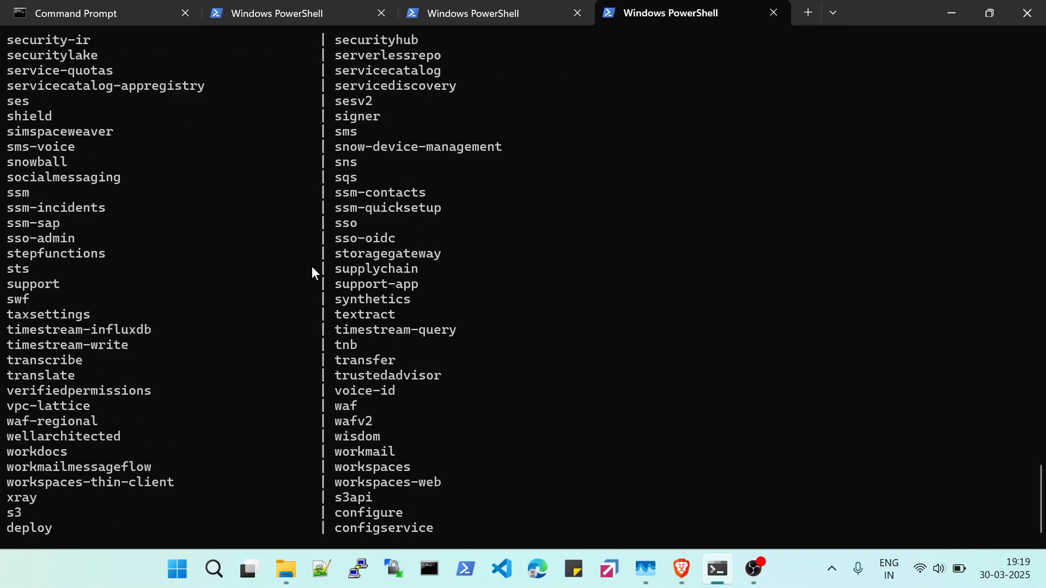
scroll(312, 265, down, 9)
scroll(313, 265, down, 5)
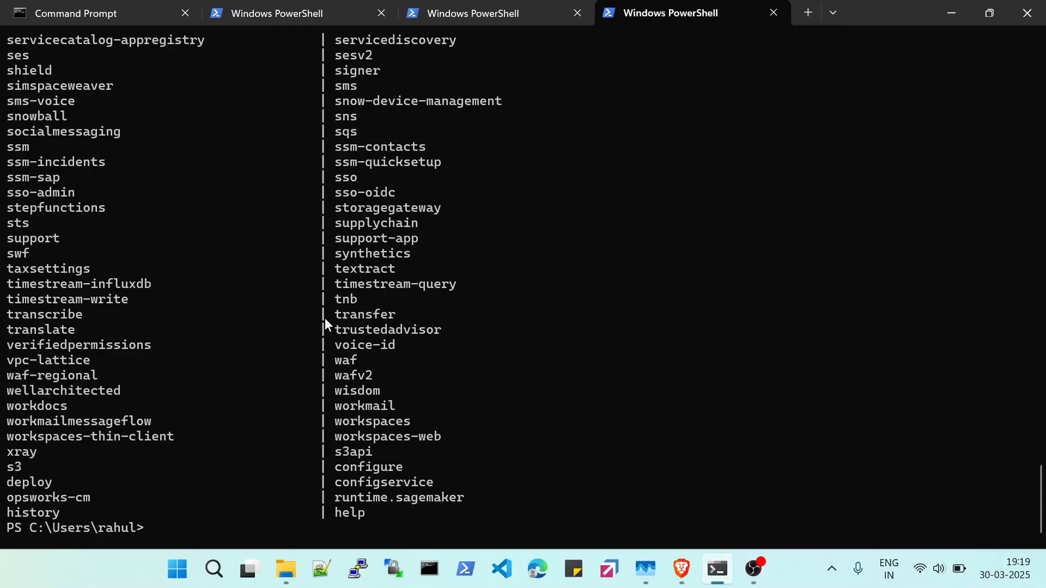
- Install the AWS CLI with "pip install awscli" and start its credential setup with "aws configure"
text(pip install awscli)
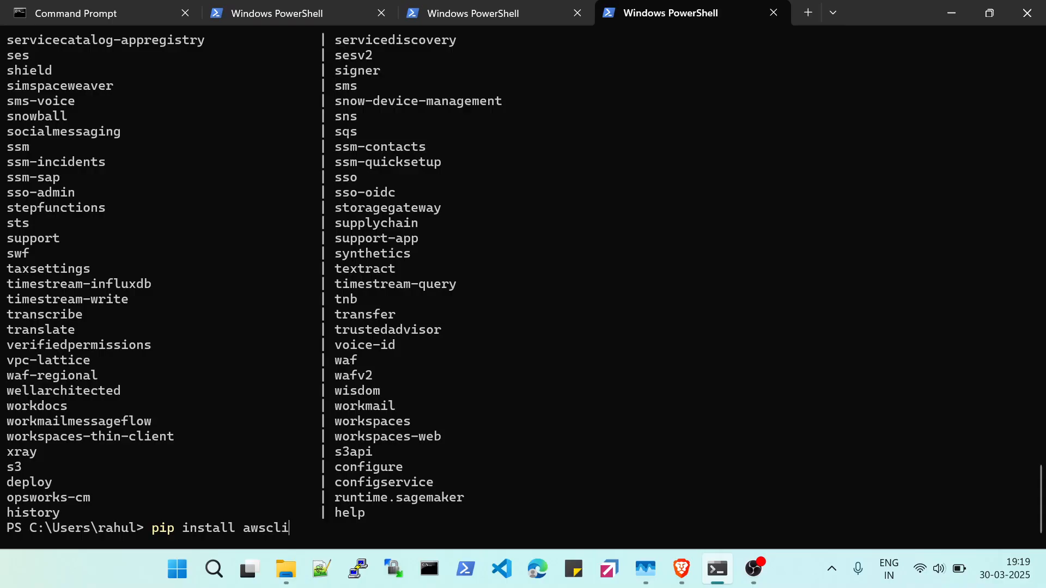
key(Return)
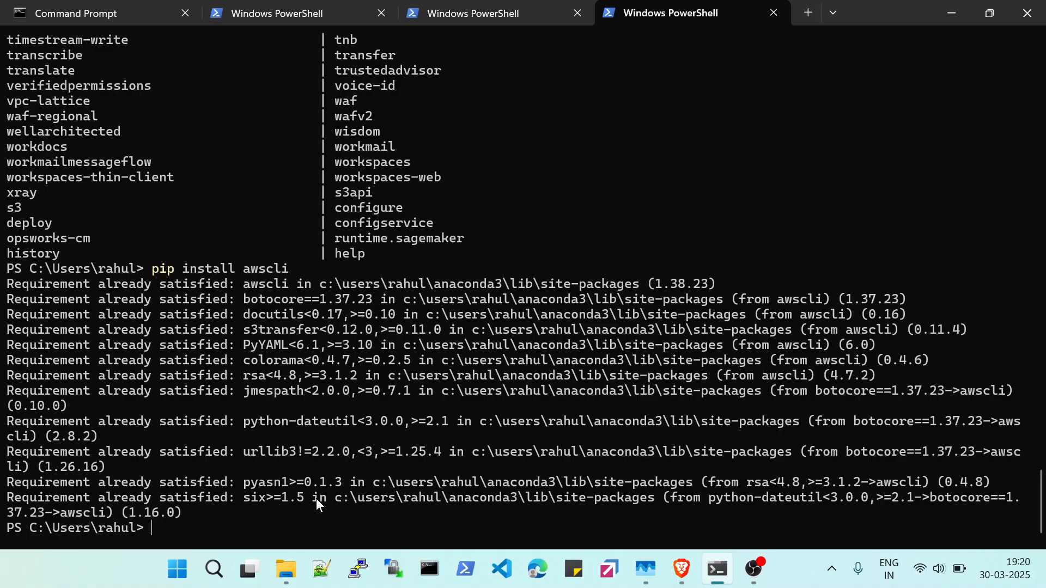
text(aws configure)
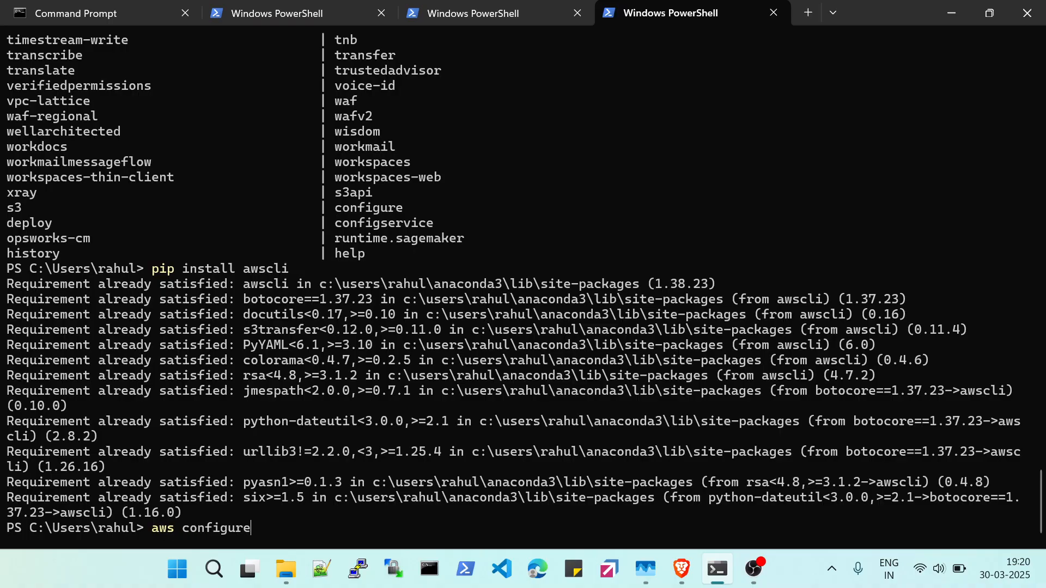
key(Return)
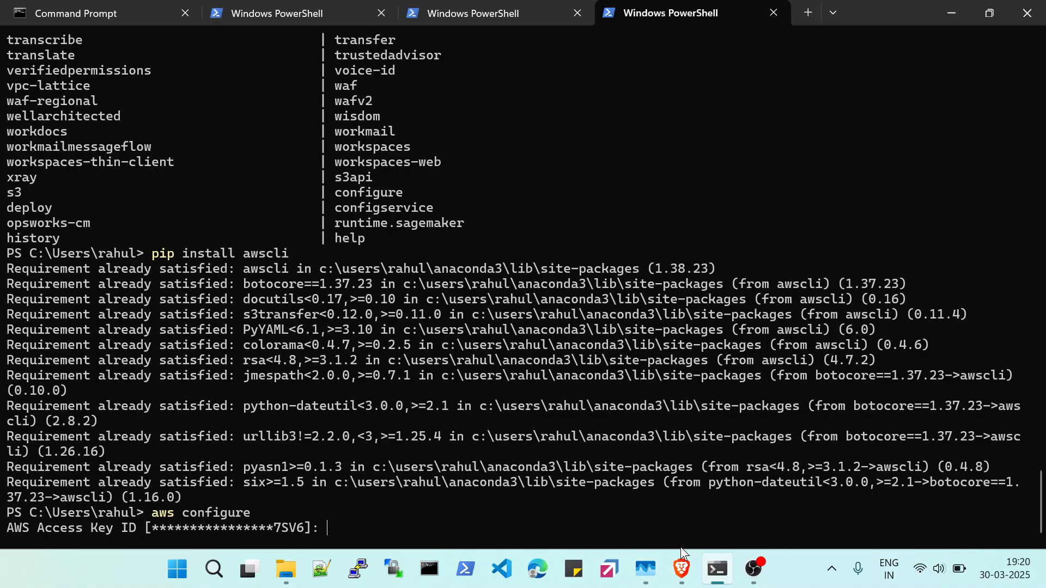
- Switch back to the AWS console in the browser and start creating a new IAM user
click(681, 567)
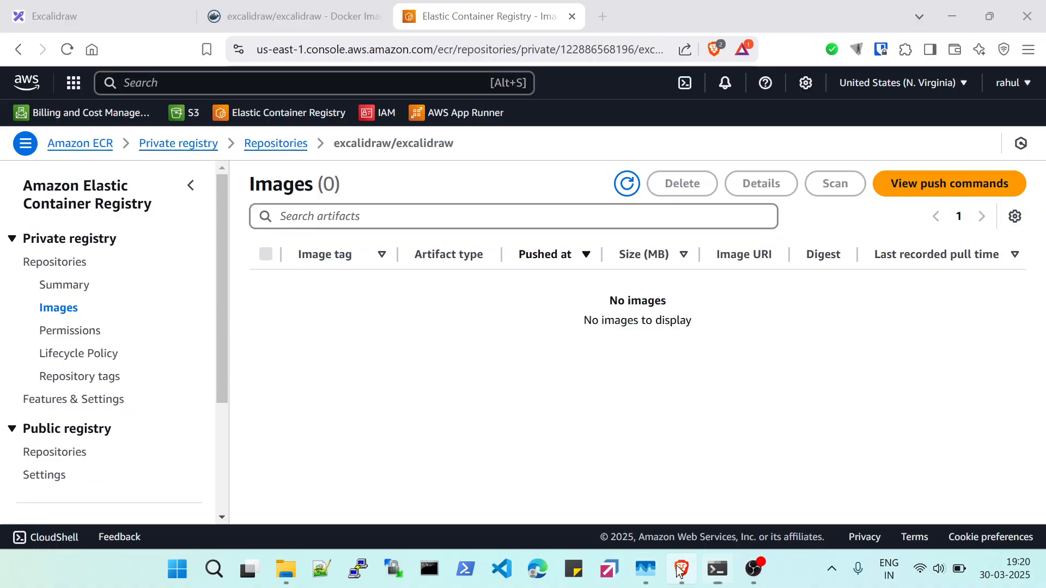
click(383, 114)
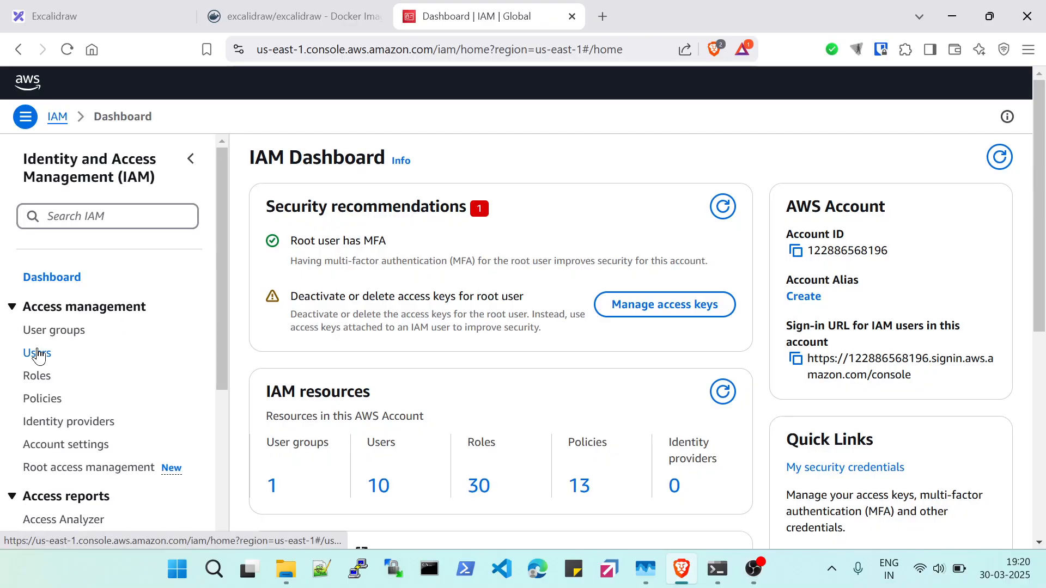
click(37, 354)
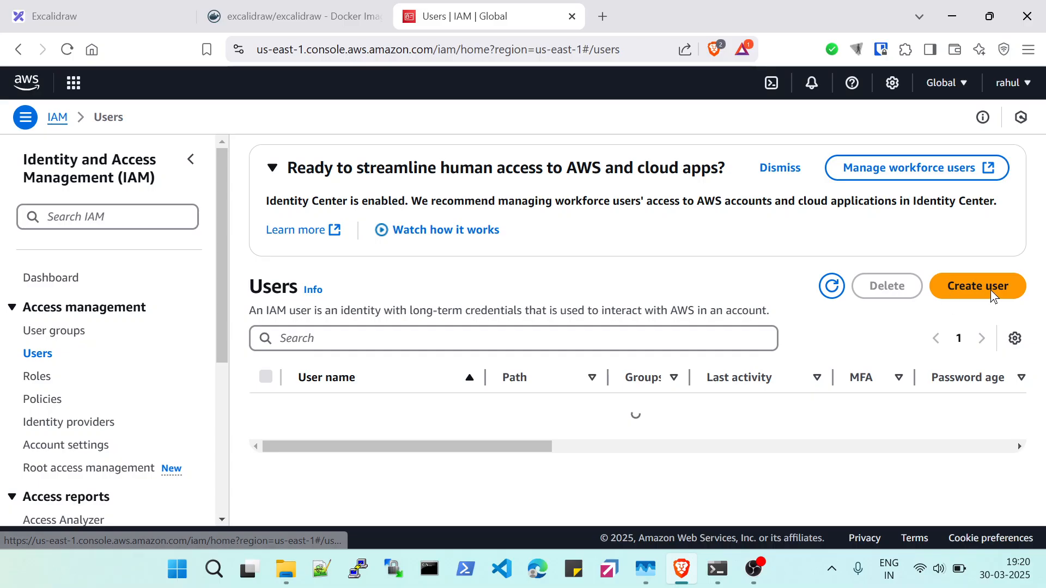
click(962, 326)
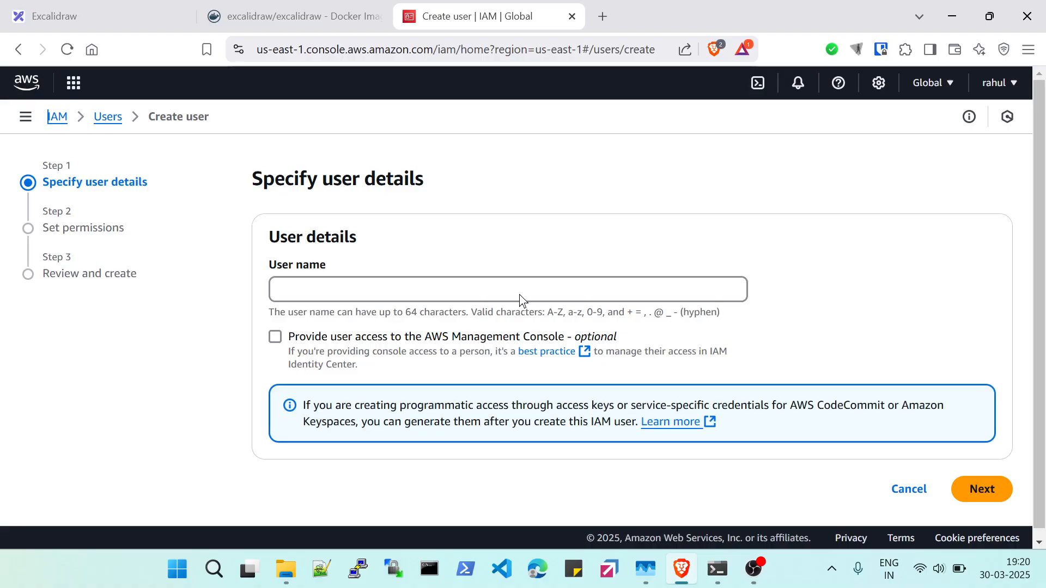
- Name the new IAM user excalidraw-youtube without console access and continue to the permissions stage
click(388, 288)
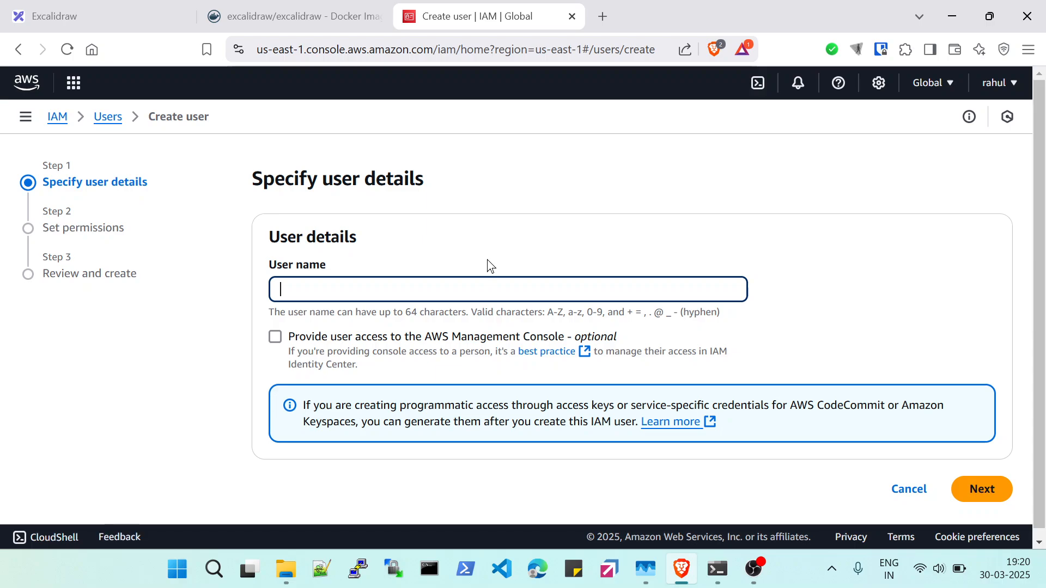
text(excal)
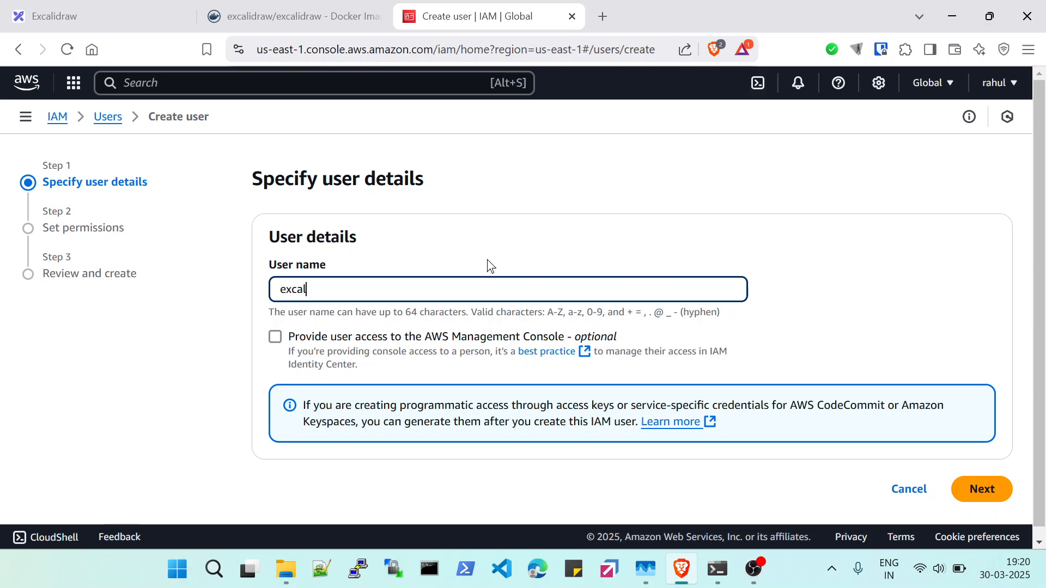
text(idra)
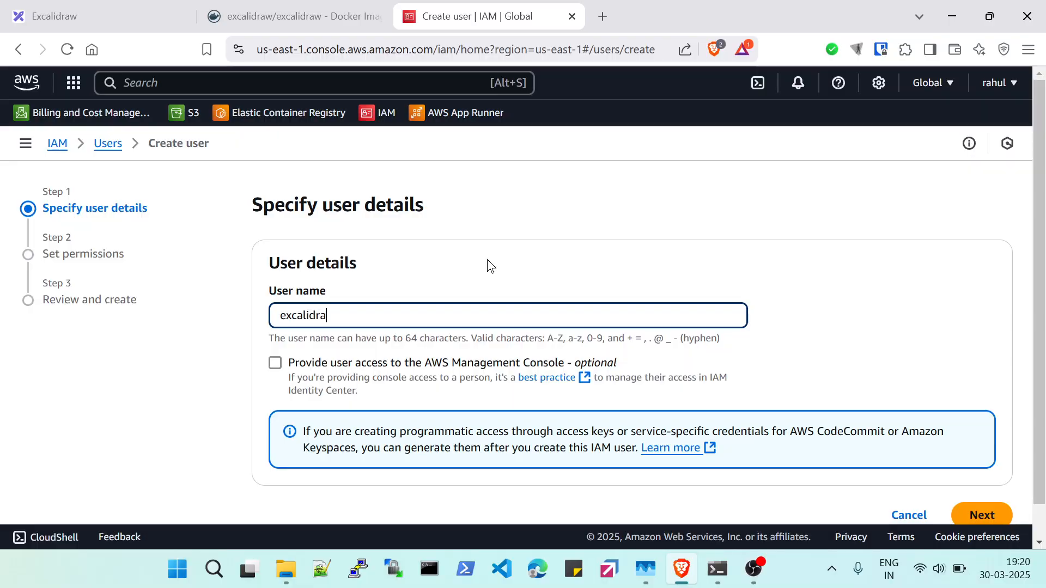
text(w-youtube)
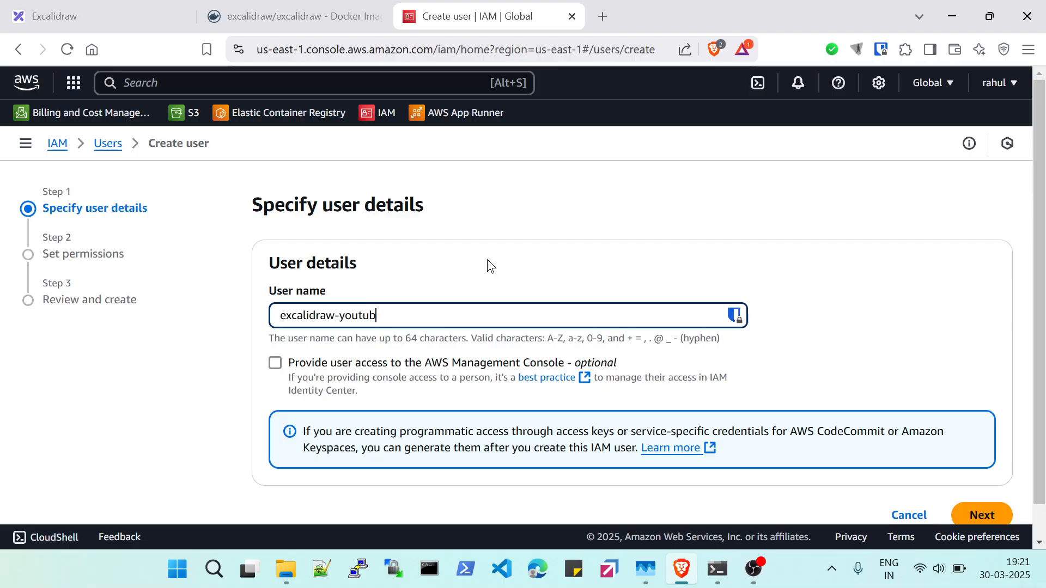
key(ctrl+shift+Left)
key(ctrl+shift+Left)
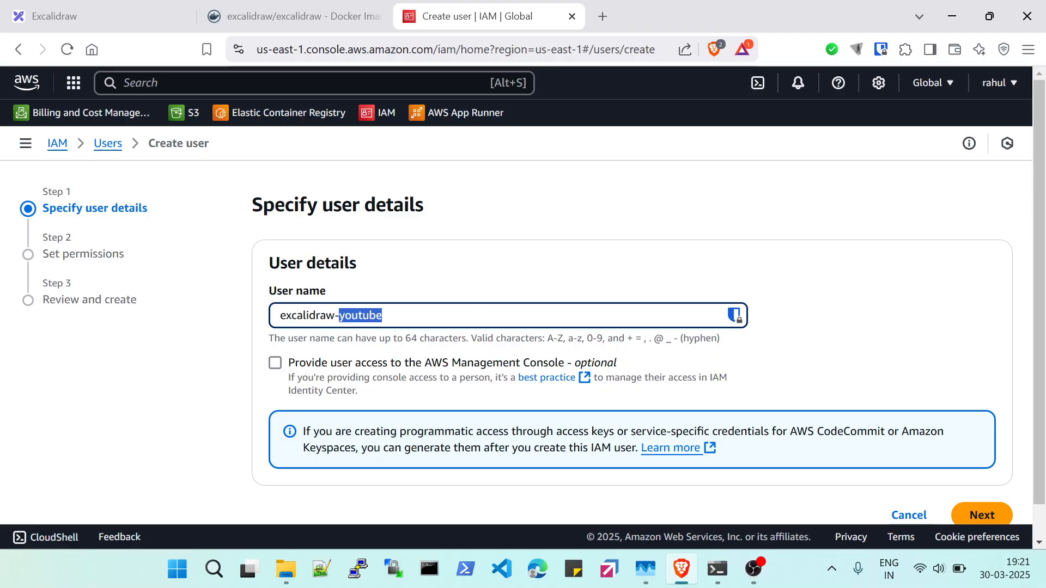
click(521, 271)
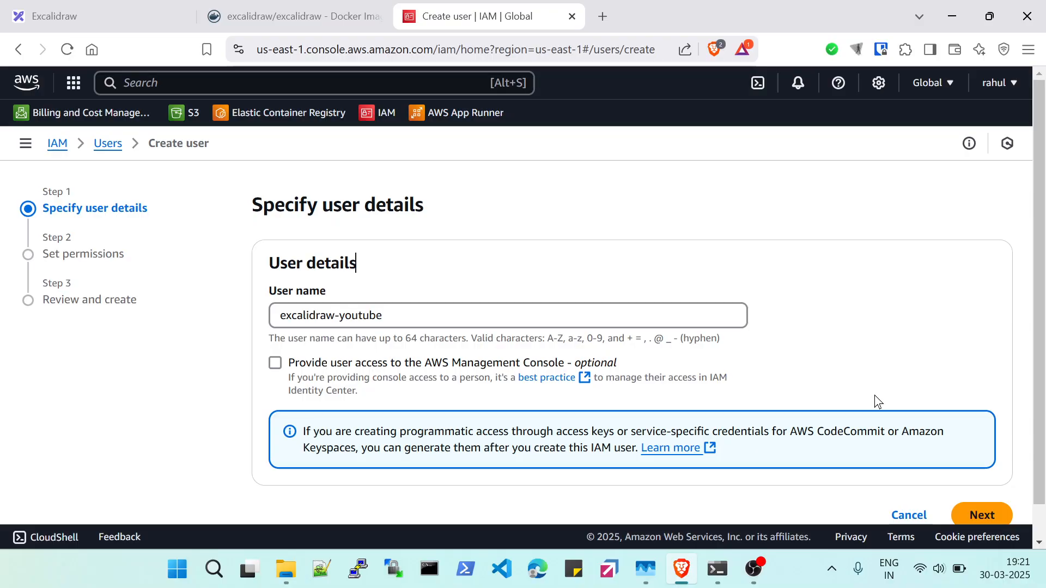
scroll(926, 446, down, 1)
click(993, 482)
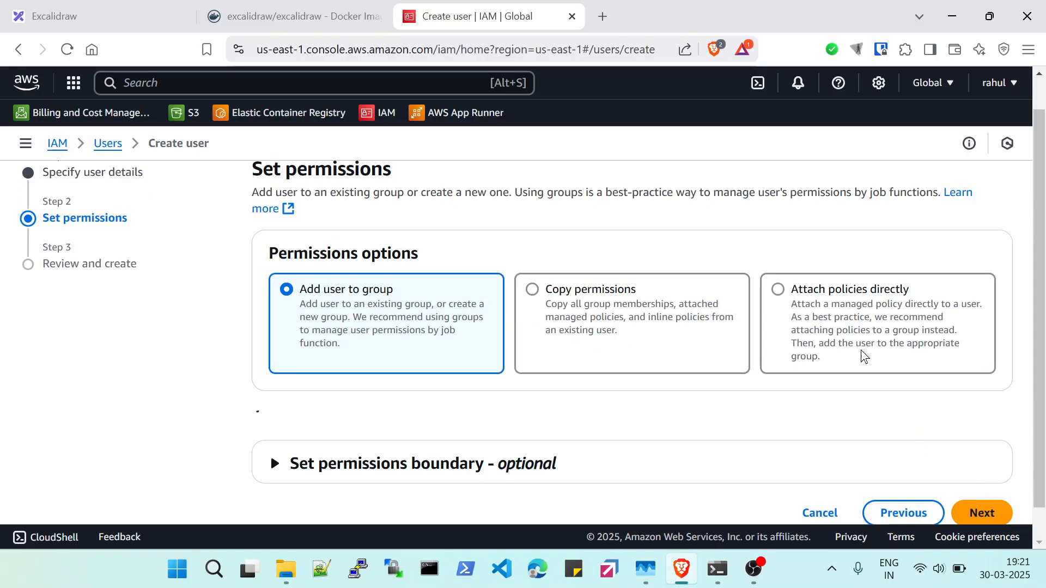
- Attach the AmazonEC2ContainerRegistryFullAccess policy directly to the new user, finding it with the search "ec2", and create the user
click(780, 296)
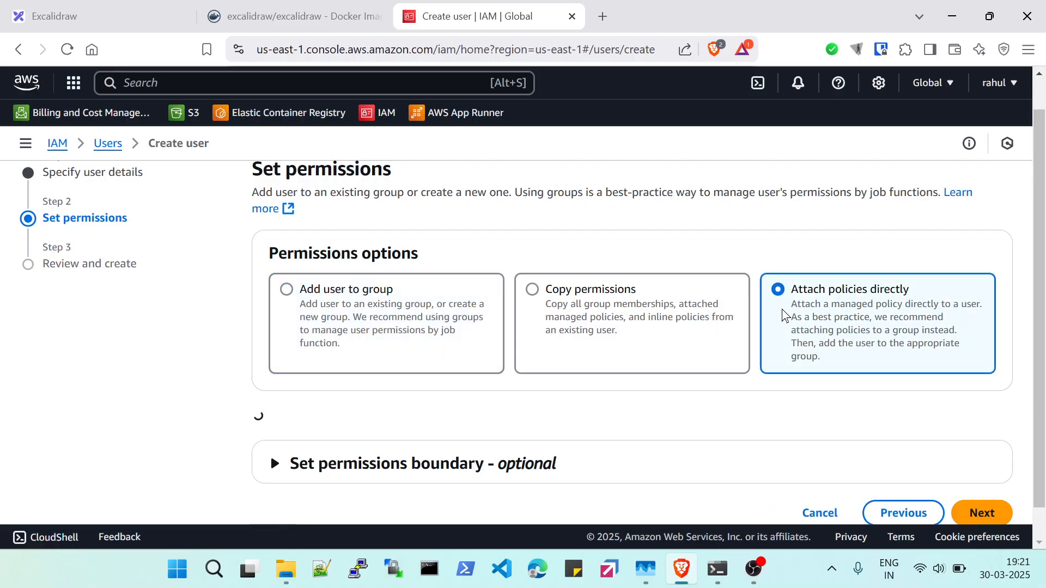
scroll(812, 298, down, 1)
scroll(554, 305, down, 3)
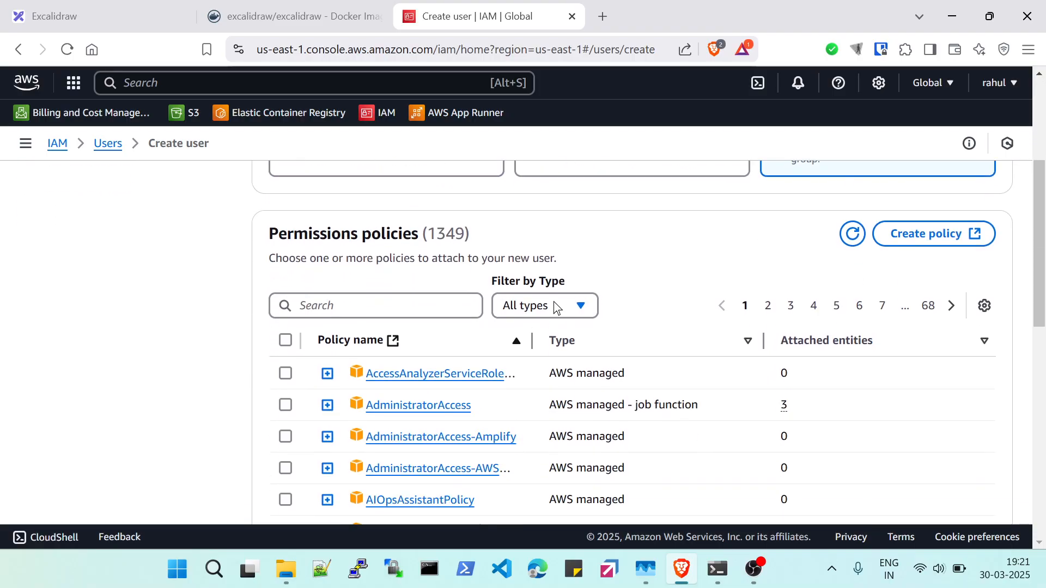
click(376, 306)
text(ec2)
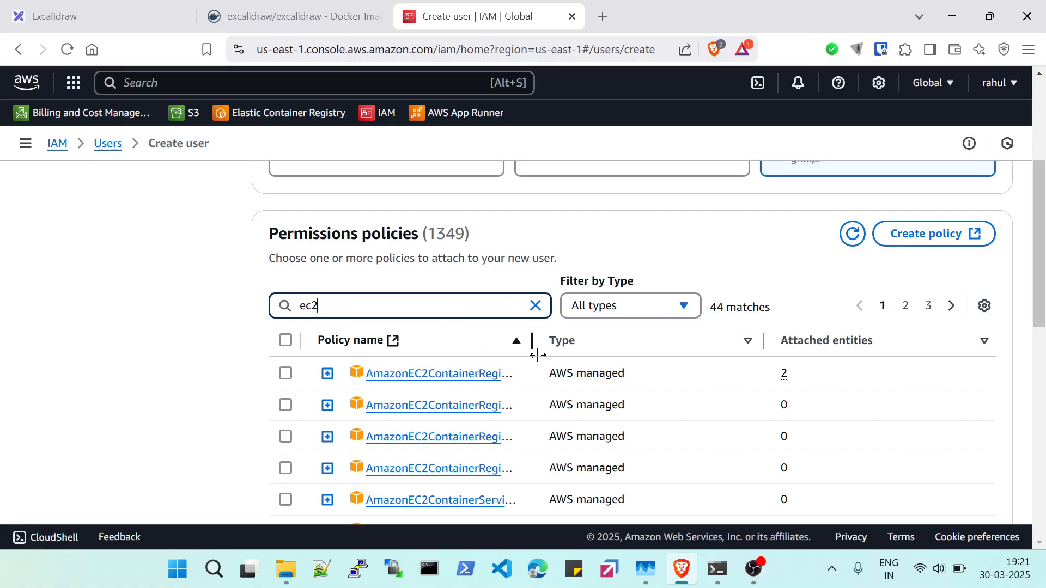
drag(539, 355, 682, 356)
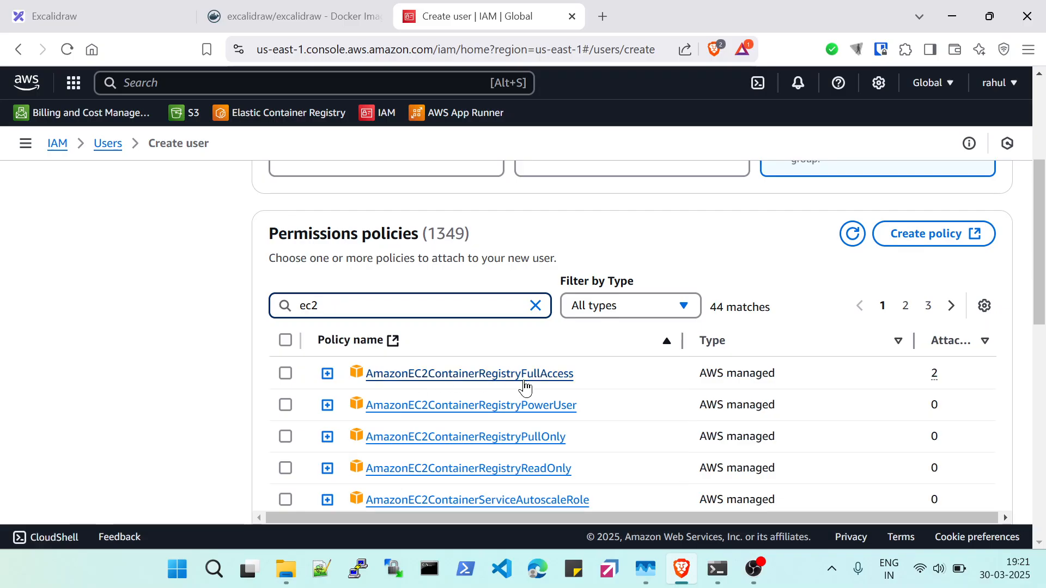
click(285, 376)
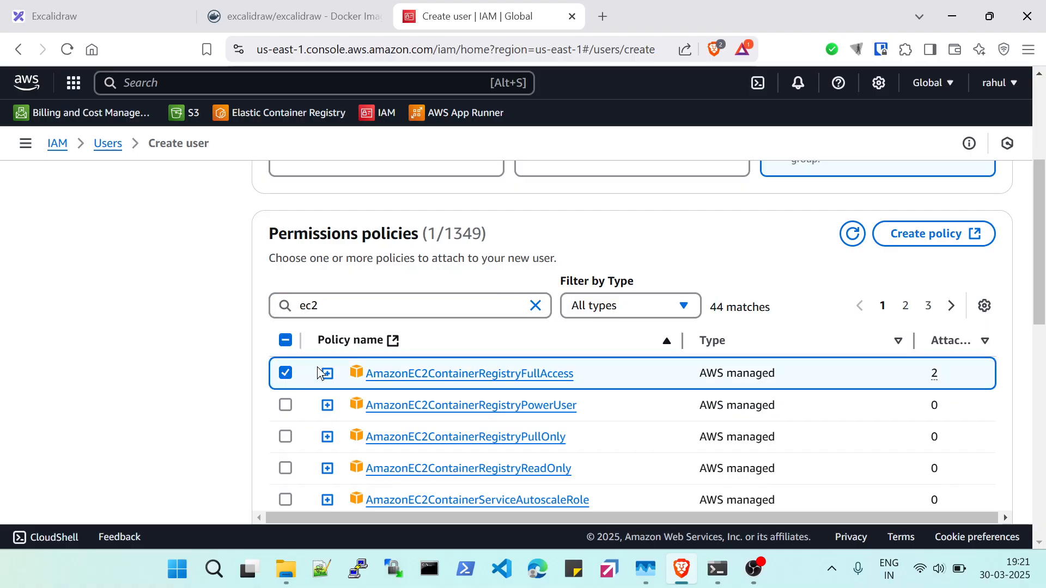
drag(1043, 303, 1022, 540)
click(980, 479)
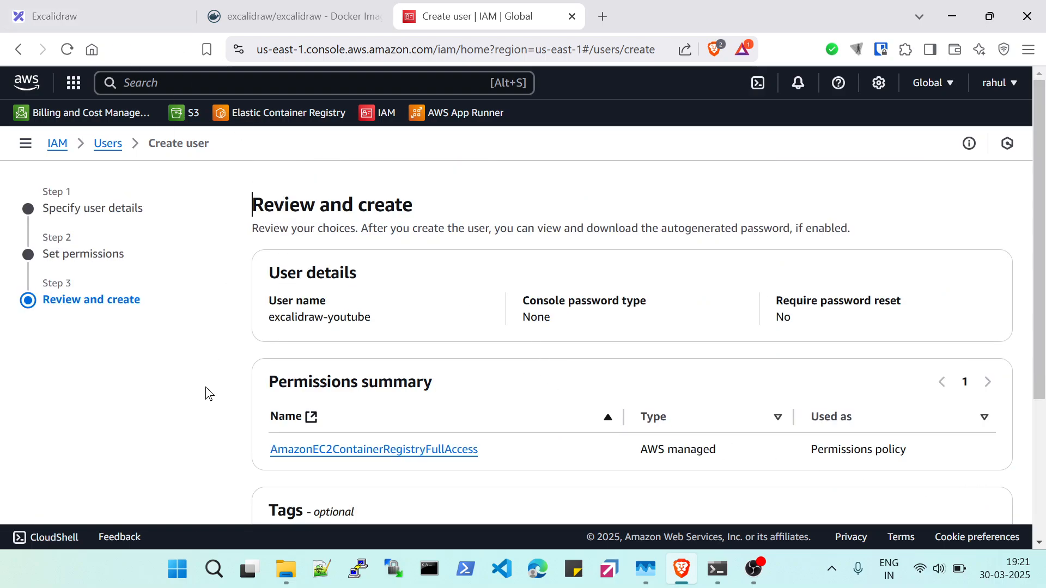
scroll(205, 387, down, 3)
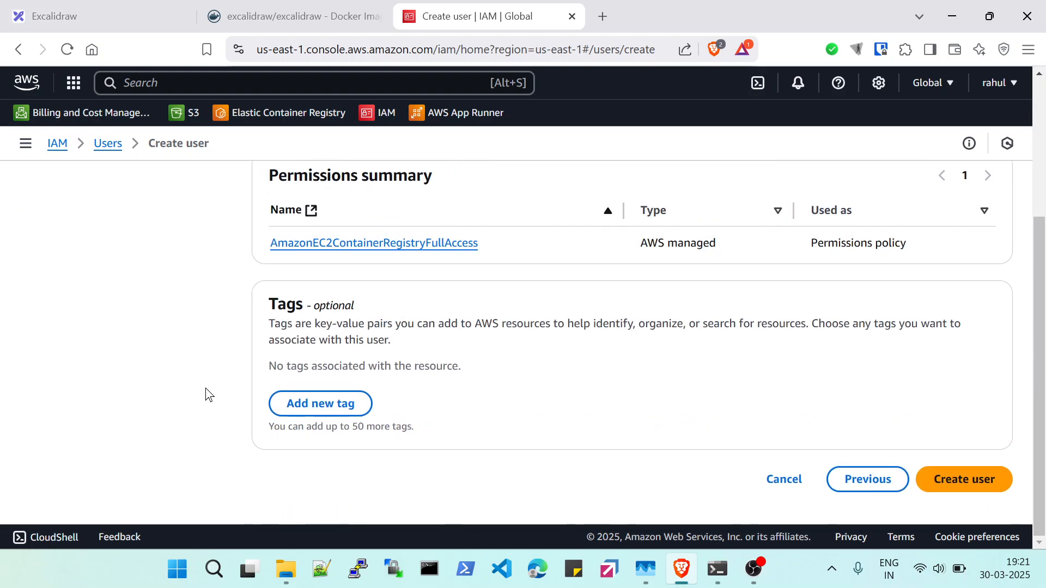
click(951, 482)
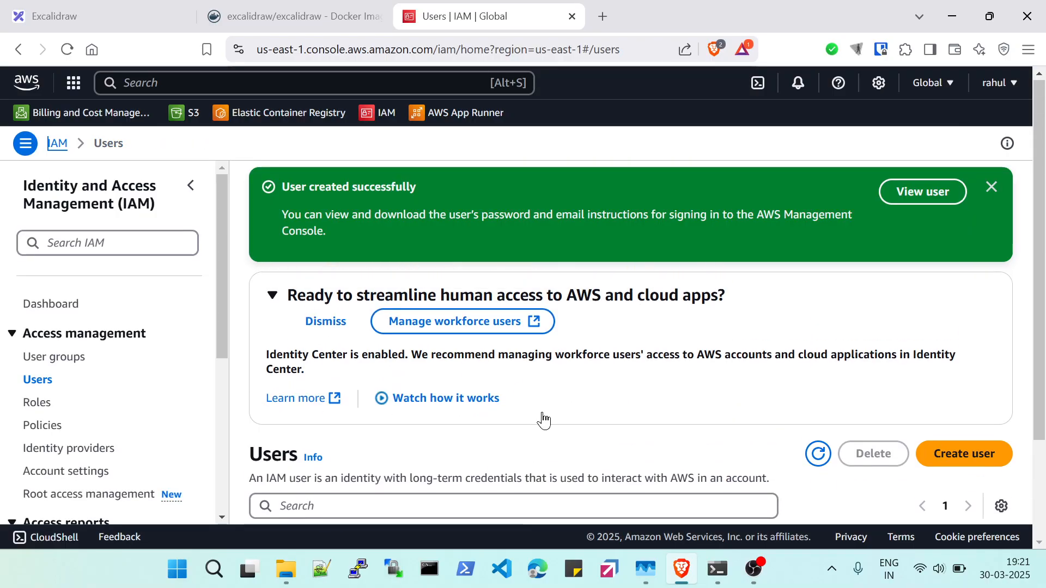
- Open the excalidraw-youtube user from the users list and show the access keys in its security credentials
scroll(494, 421, down, 3)
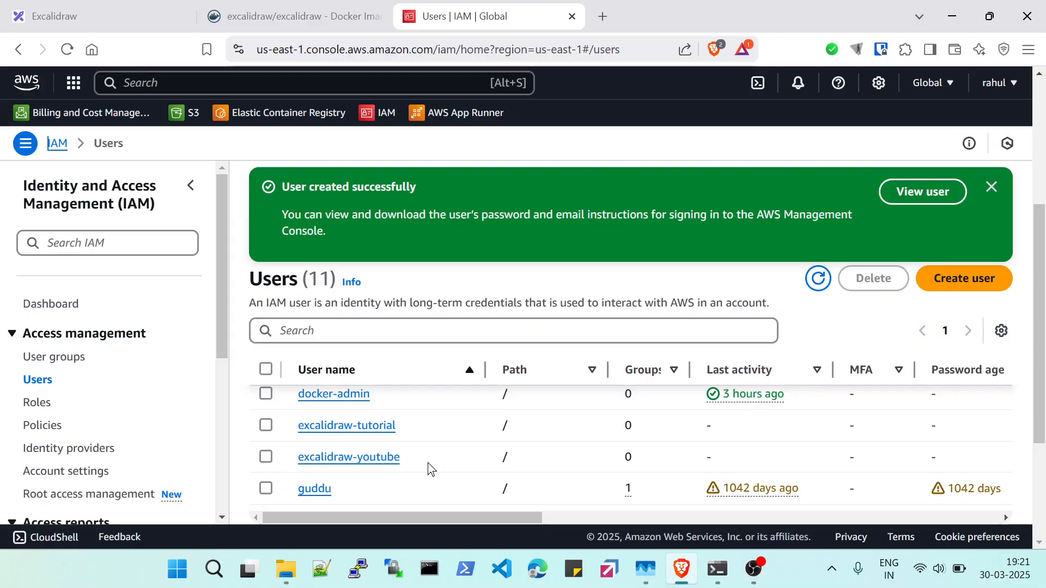
scroll(427, 467, up, 1)
scroll(426, 467, down, 1)
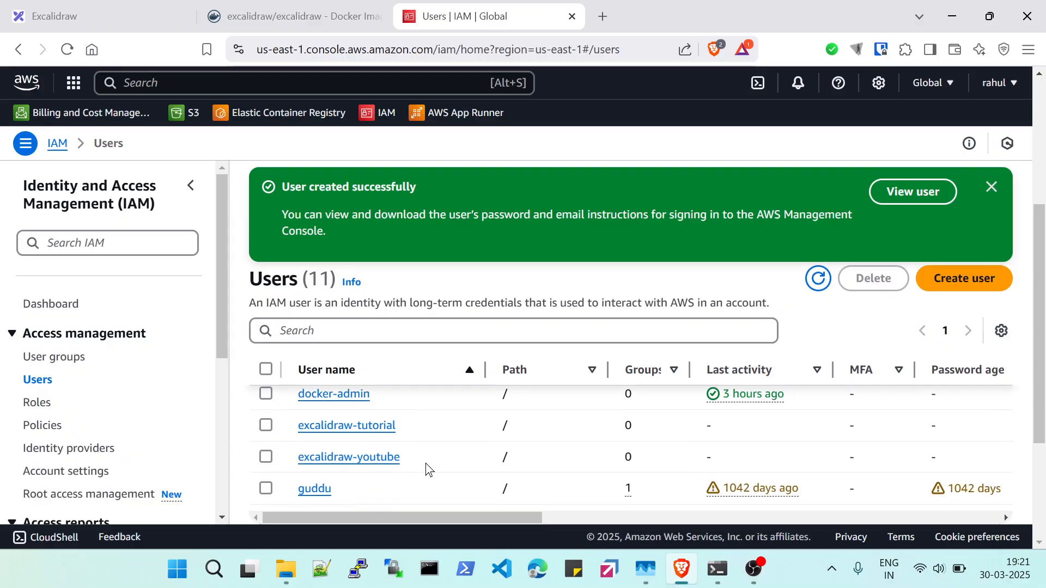
click(350, 462)
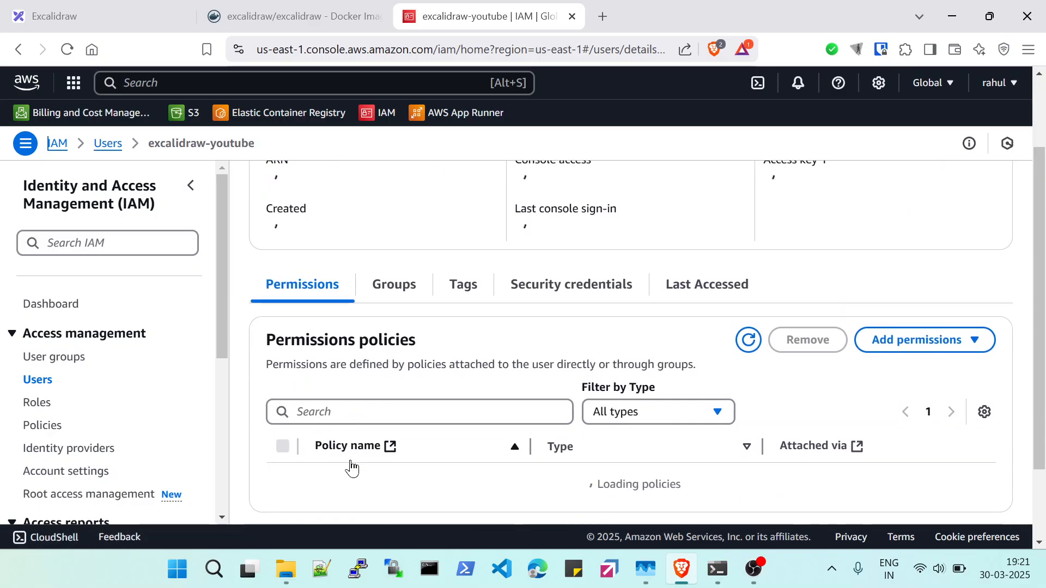
click(554, 308)
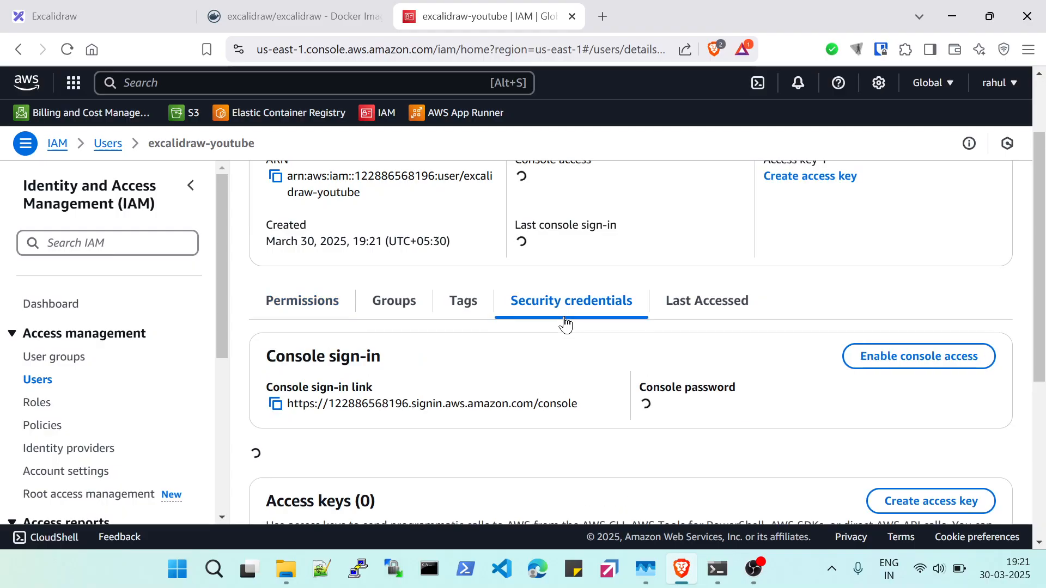
scroll(567, 325, down, 8)
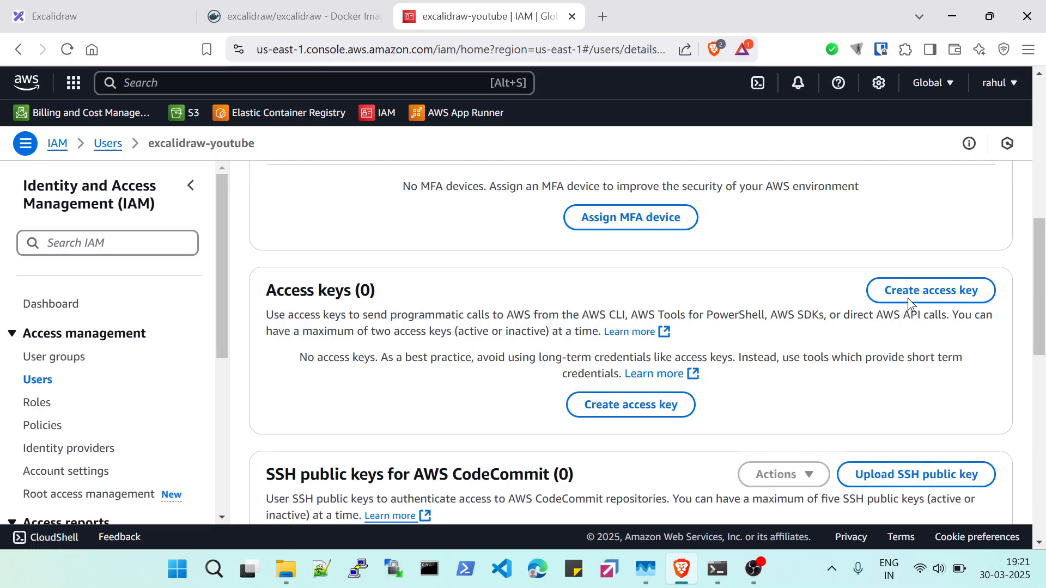
- Start a new access key for the Command Line Interface (CLI) use case and accept the recommendation confirmation to continue
click(899, 300)
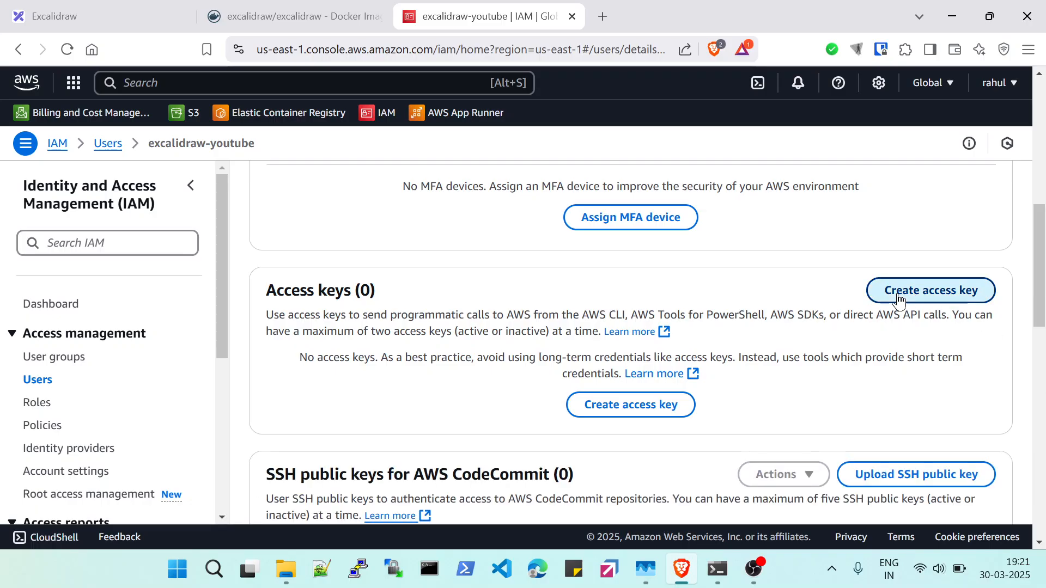
scroll(525, 228, down, 2)
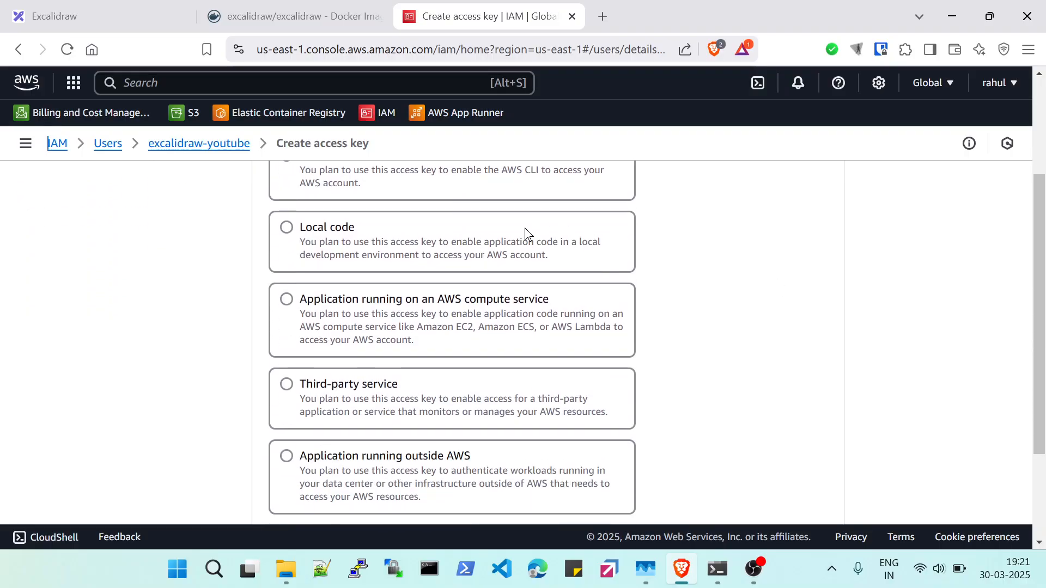
scroll(331, 267, up, 2)
click(289, 239)
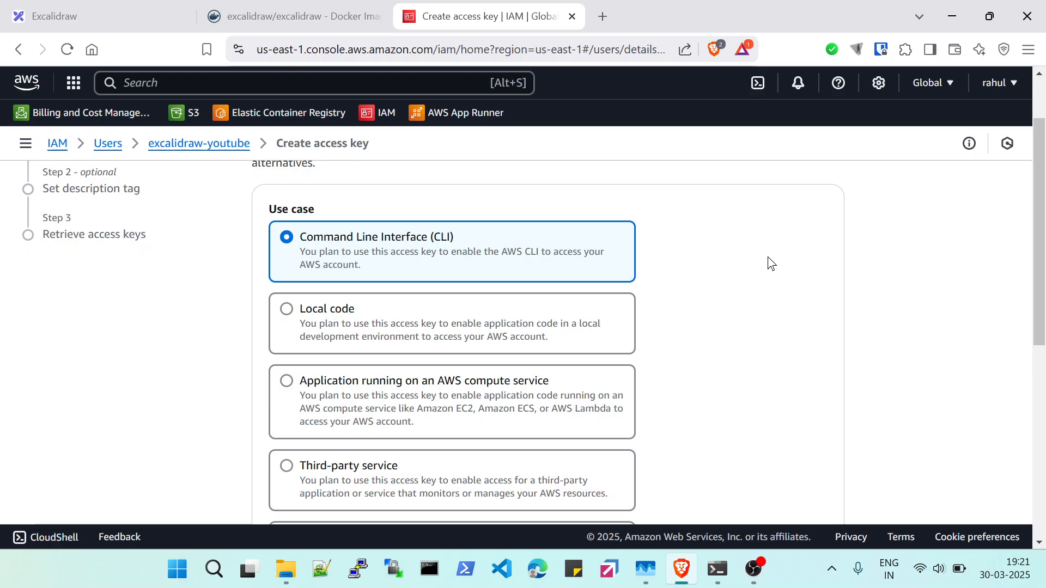
scroll(768, 259, down, 6)
scroll(812, 332, down, 2)
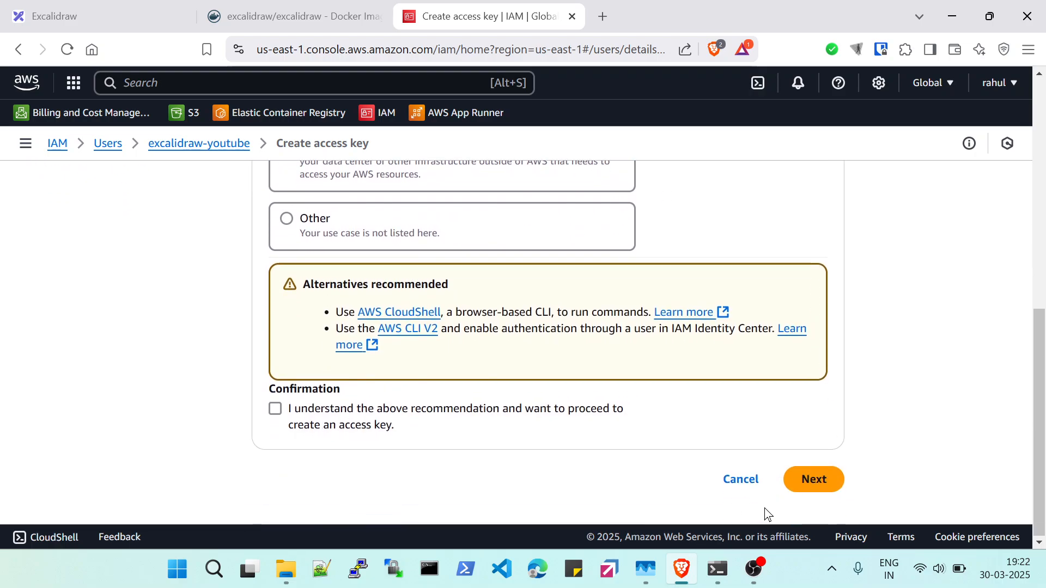
click(276, 409)
click(815, 481)
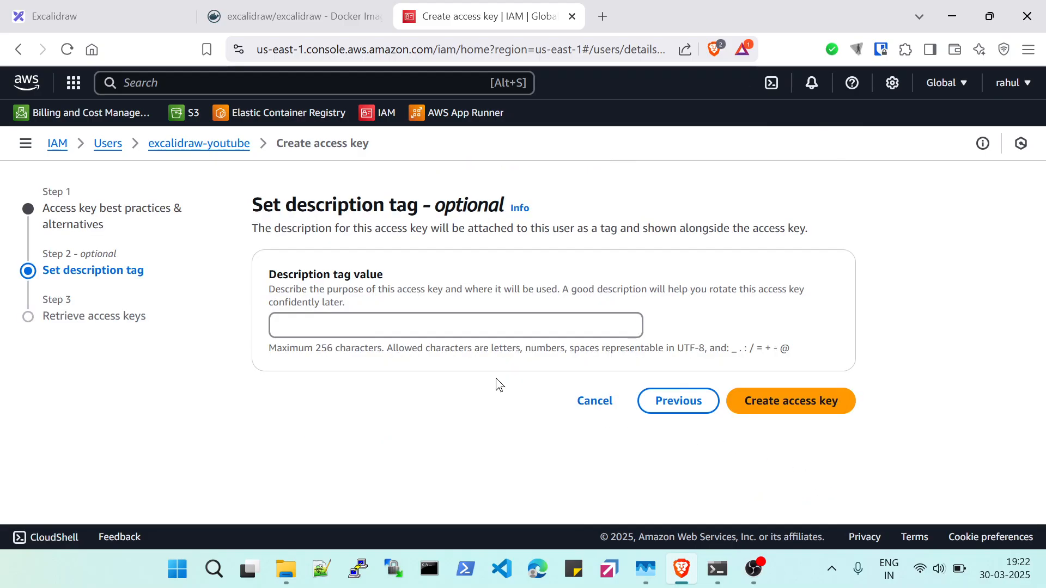
- Set the description tag value to "key for excalidraw" and create the access key
click(347, 325)
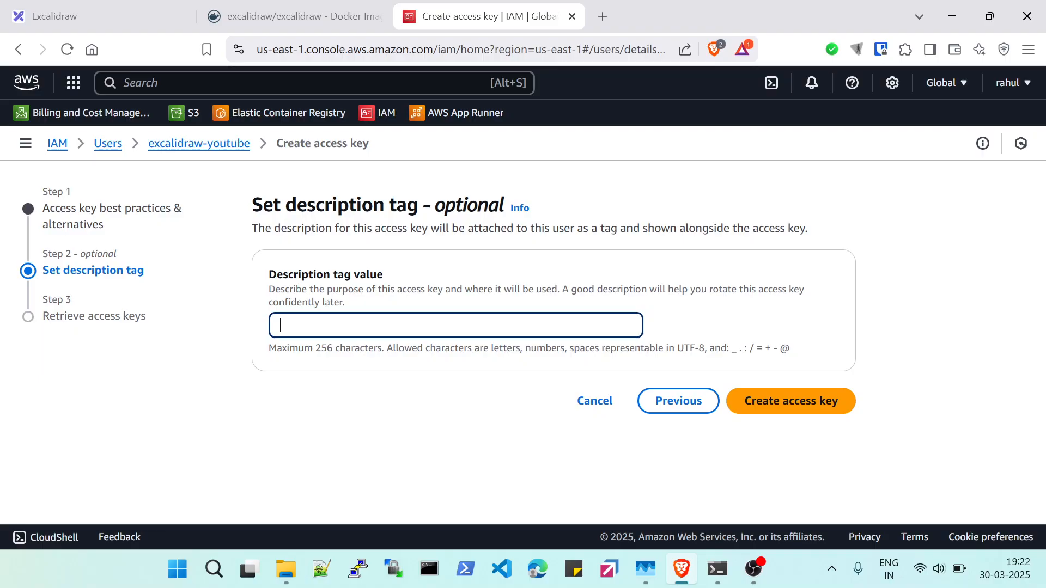
text(key for )
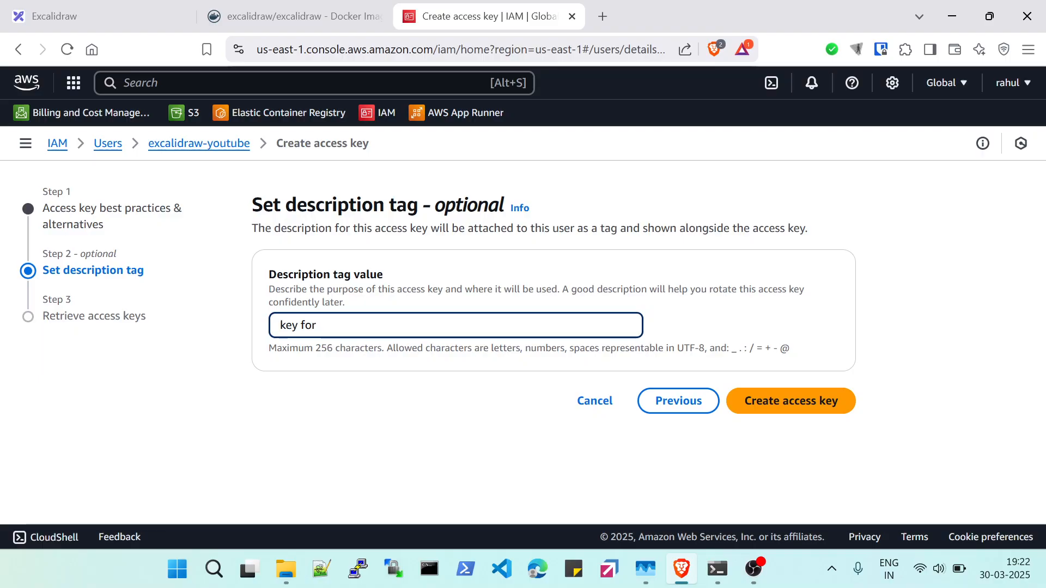
text(excalidraw)
click(813, 403)
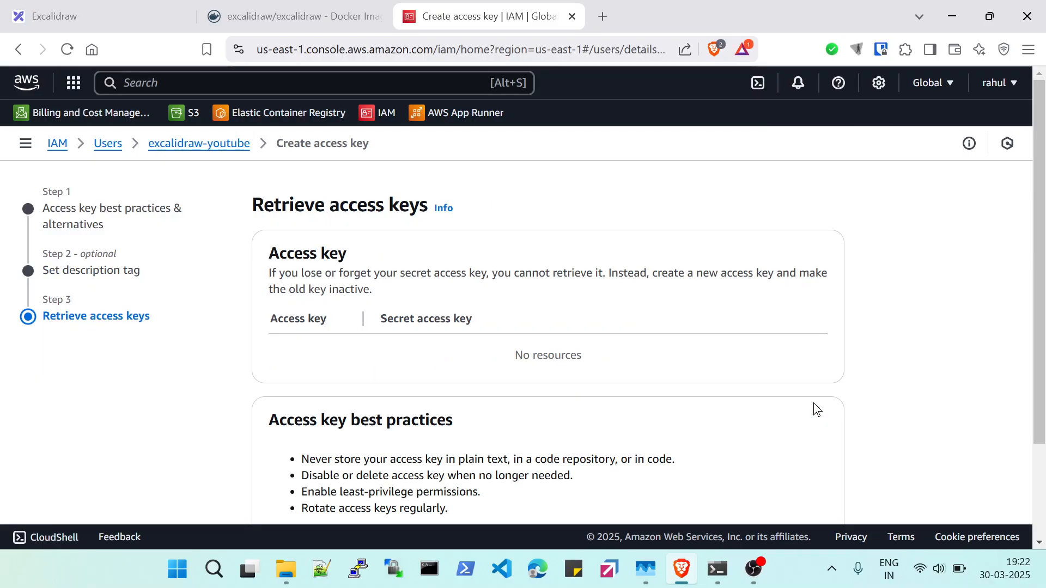
- Copy the new access key ID, switch to Windows PowerShell and submit it at the AWS Access Key ID prompt
scroll(548, 382, down, 2)
scroll(280, 366, up, 2)
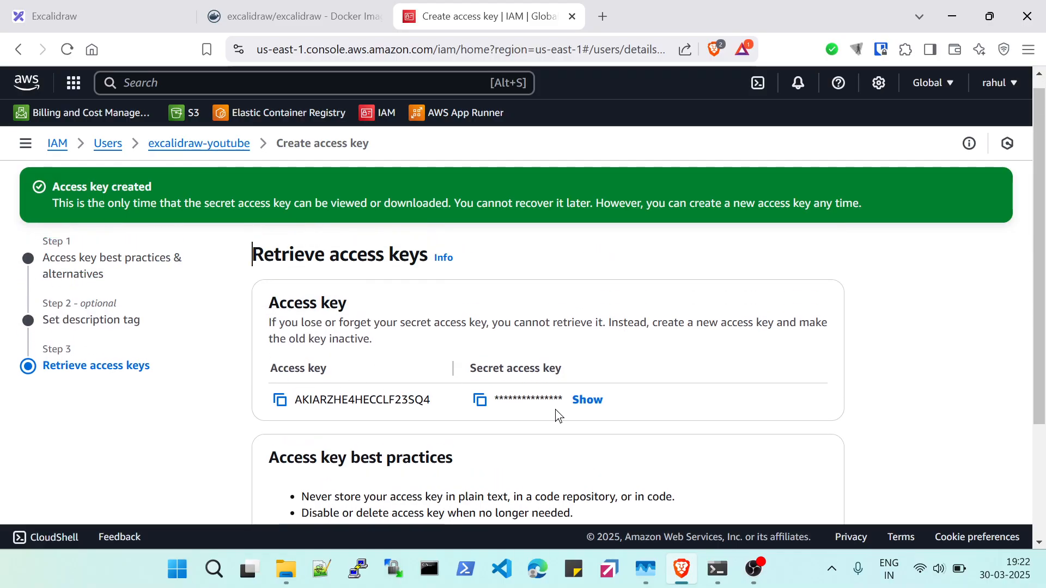
scroll(650, 374, down, 2)
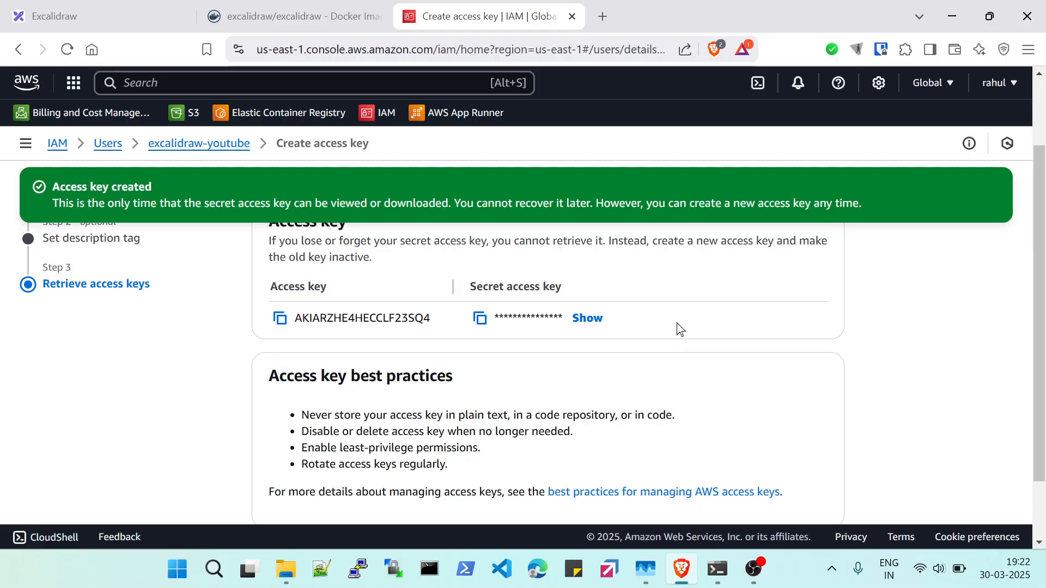
click(280, 319)
click(717, 569)
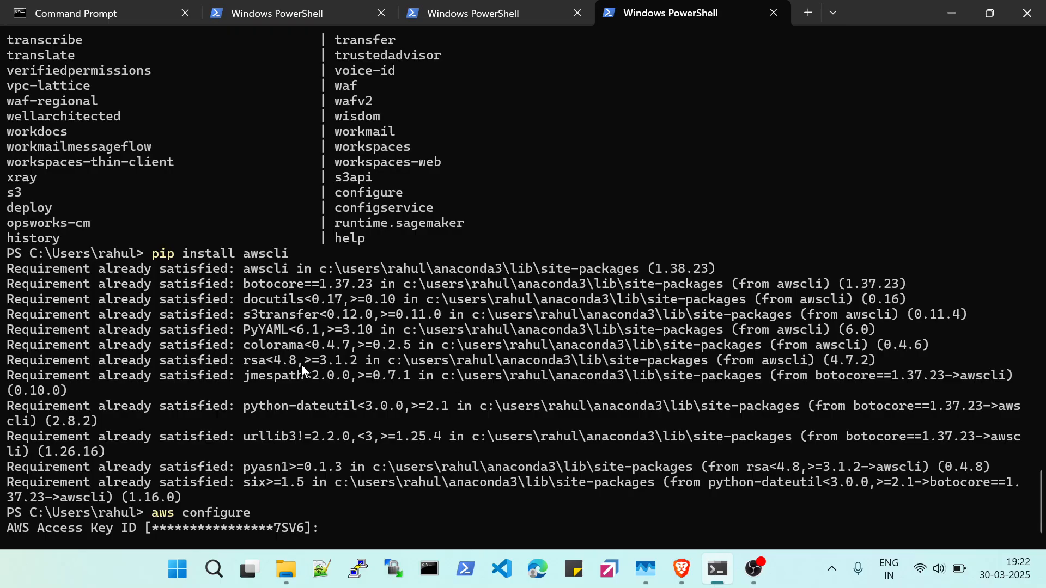
key(ctrl+v)
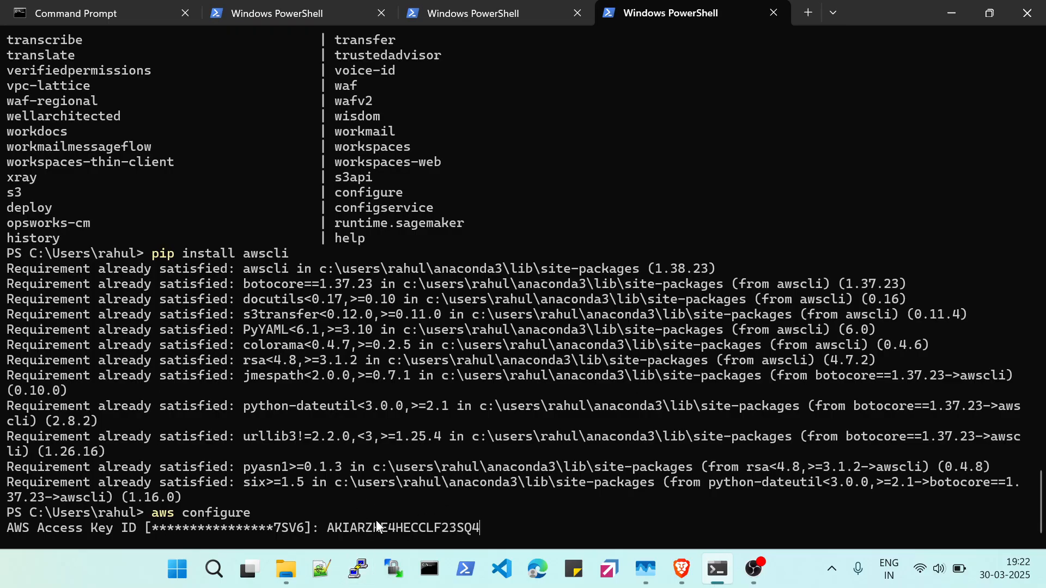
key(Return)
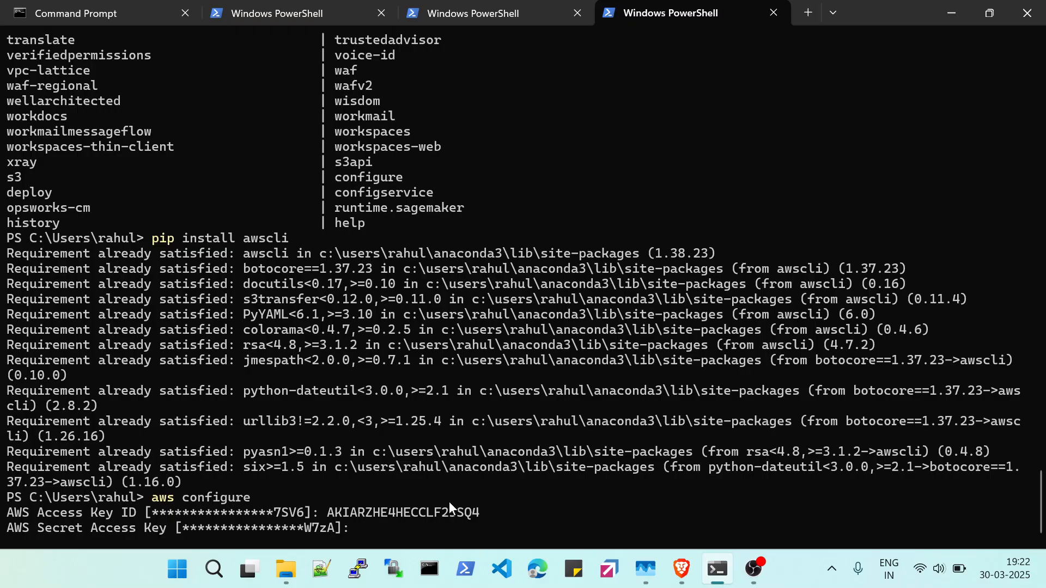
- Copy the secret access key from the AWS console in the browser and paste it at PowerShell's AWS Secret Access Key prompt
click(682, 569)
click(480, 319)
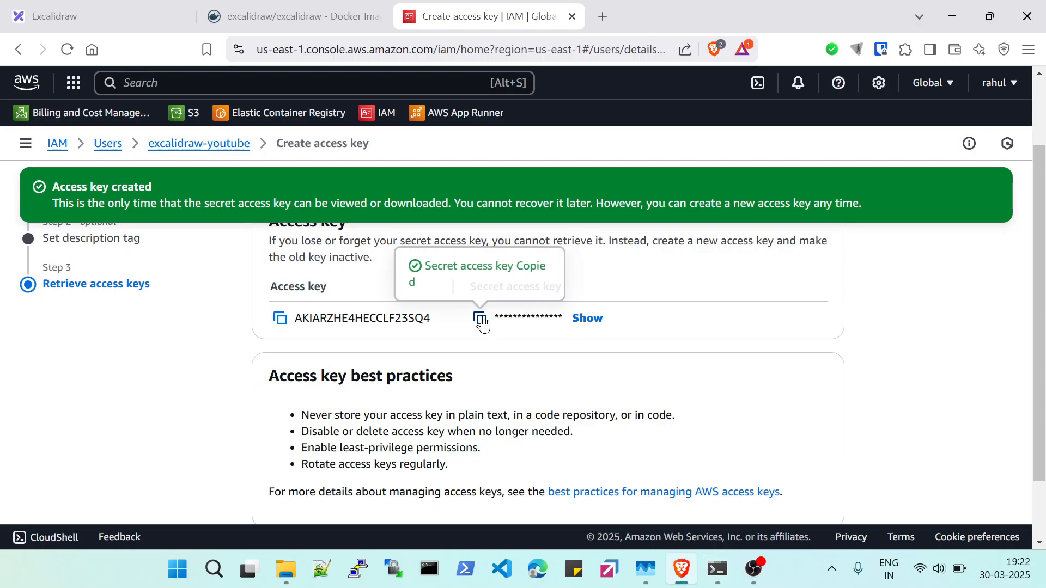
key(alt+Tab)
key(ctrl+v)
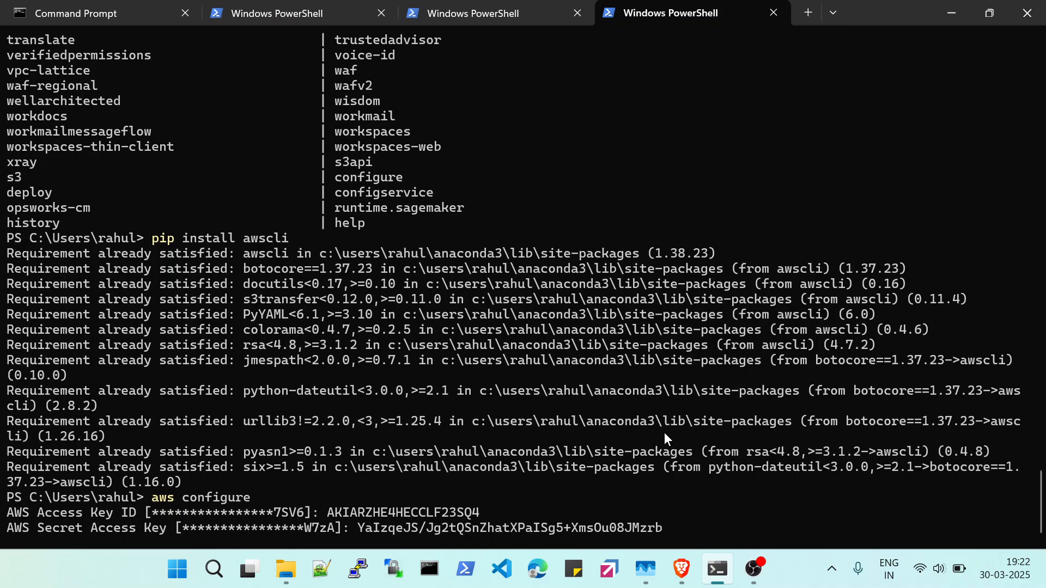
- Submit the AWS Secret Access Key prompt and keep the default region name and default output format
key(Return)
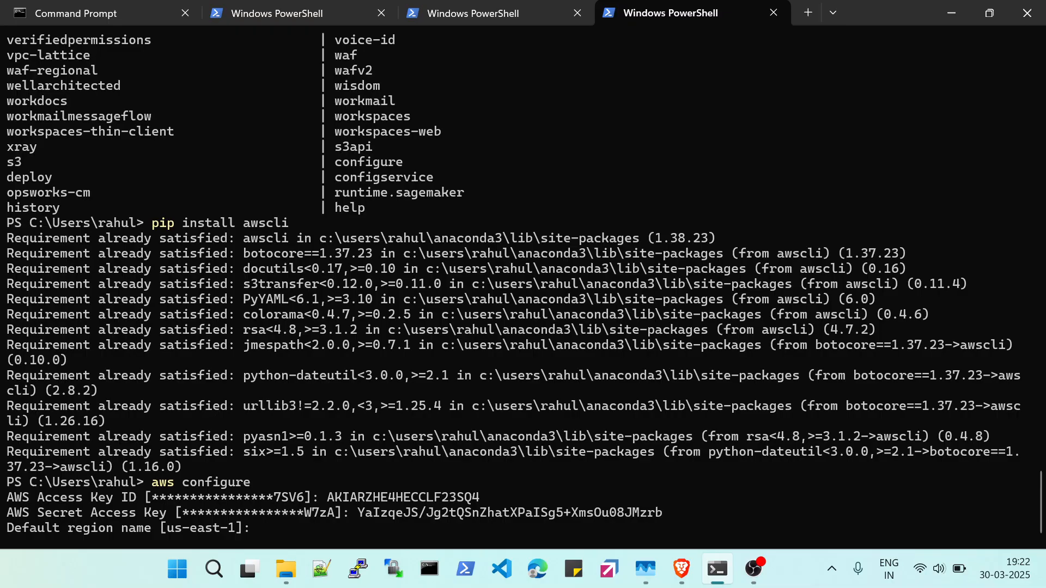
key(Return)
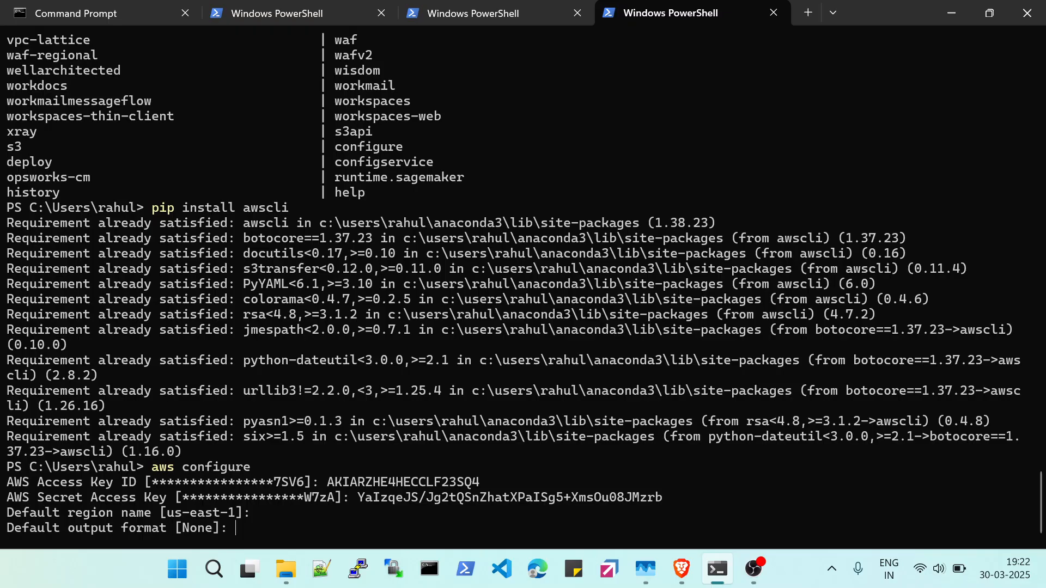
key(Return)
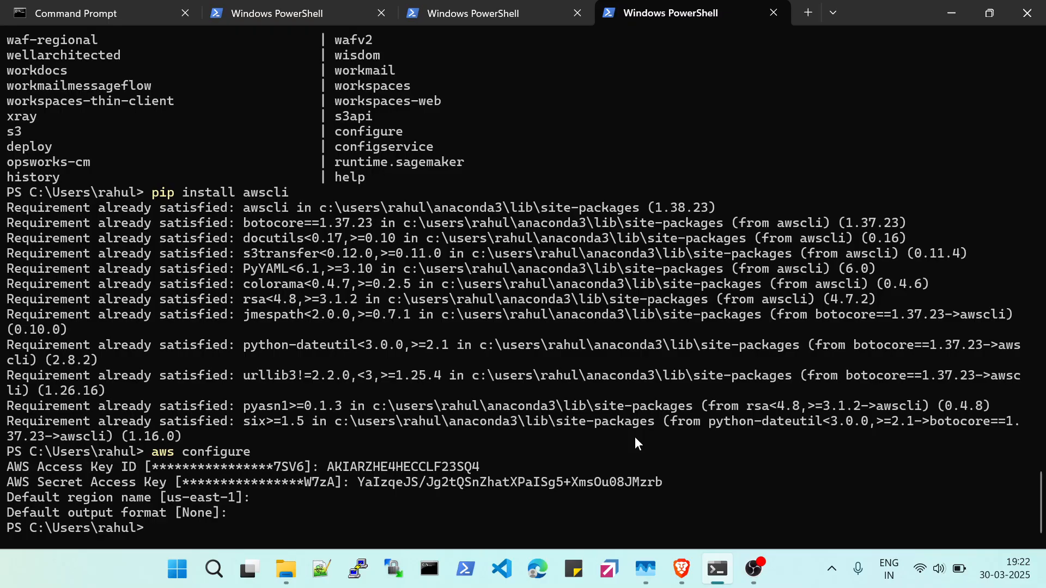
- Switch to the AWS console in the browser and display the push commands for the excalidraw/excalidraw repository in Elastic Container Registry
key(alt+Tab)
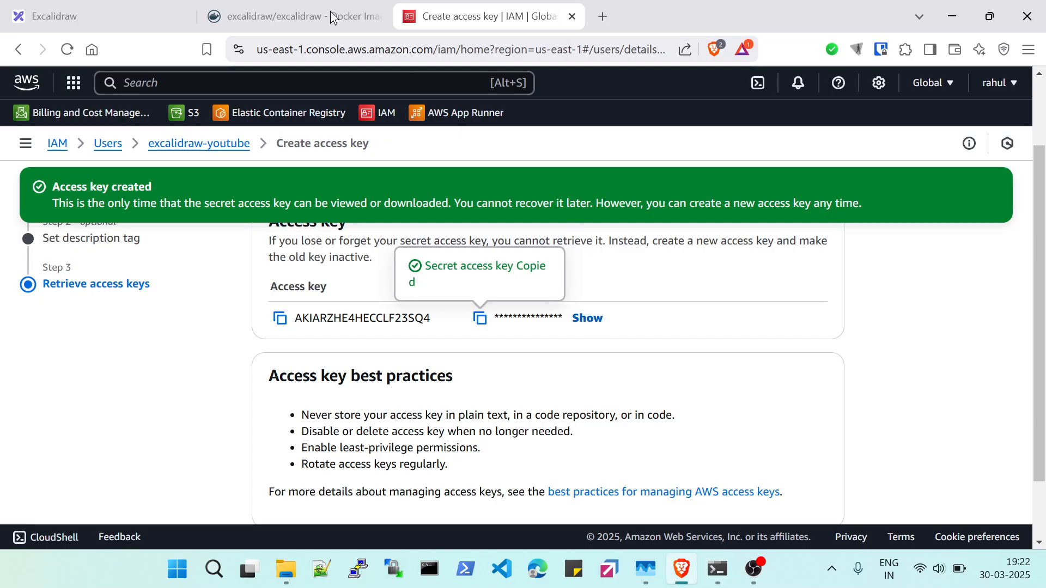
click(268, 21)
click(456, 17)
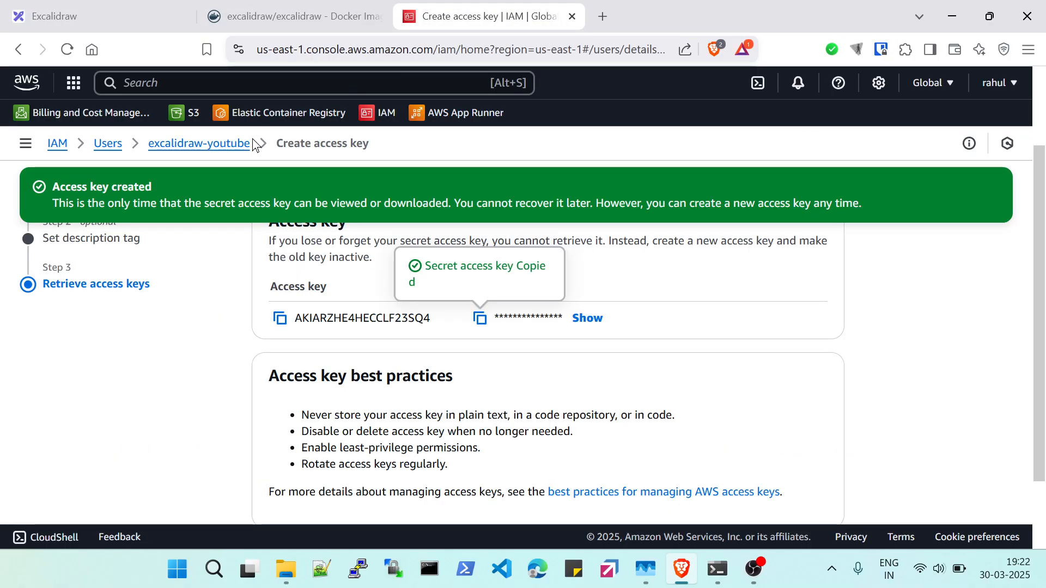
click(274, 114)
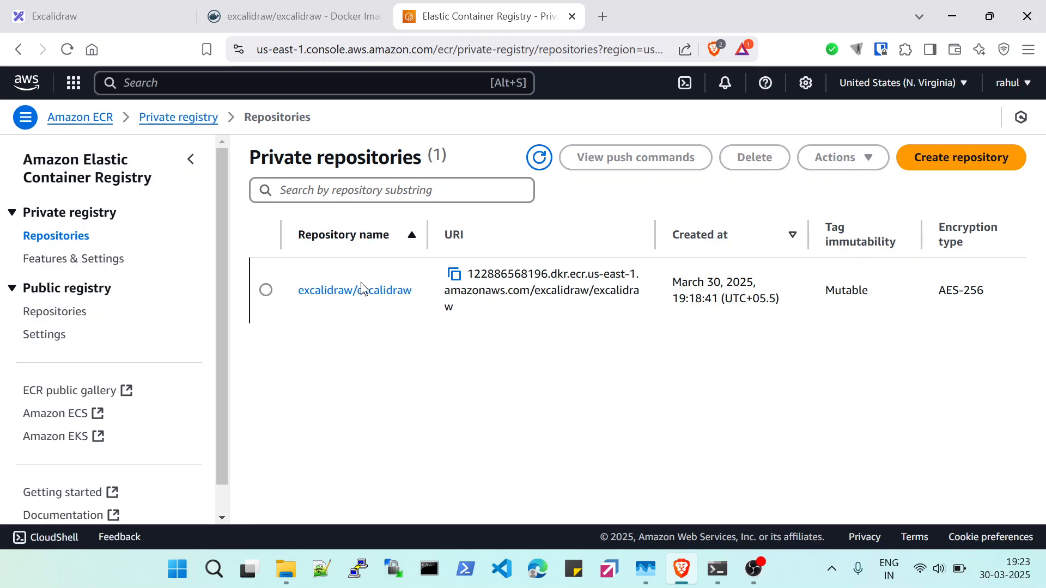
click(329, 317)
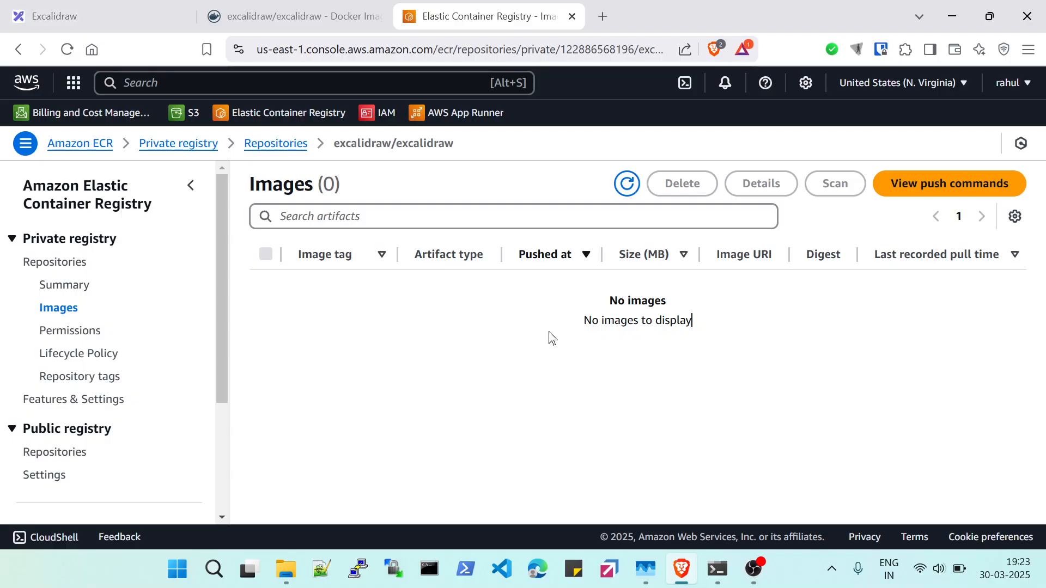
click(941, 180)
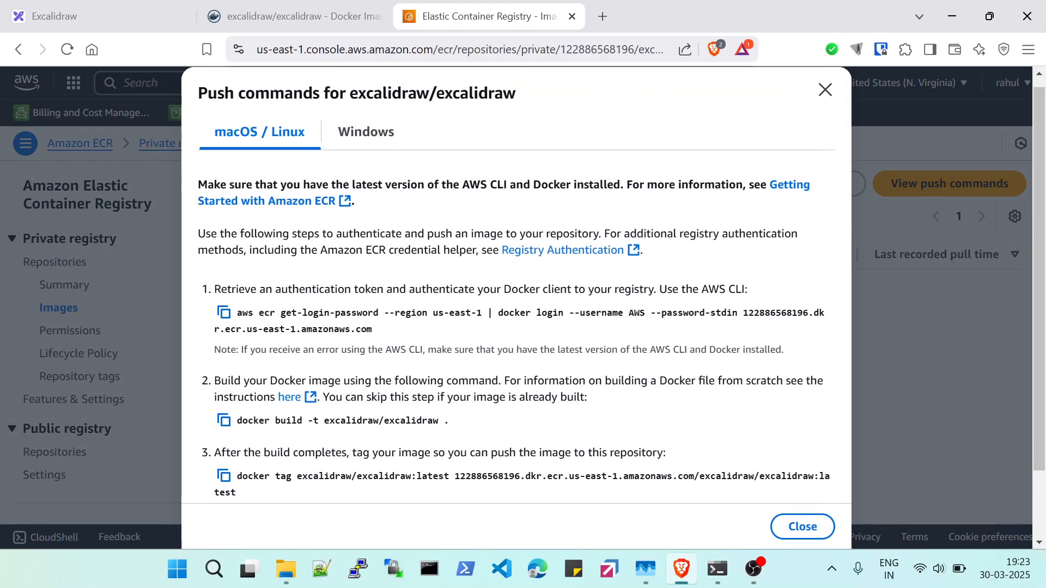
- Copy the aws ecr get-login-password and docker login command for macOS / Linux, switch to PowerShell and run it
drag(238, 313, 349, 338)
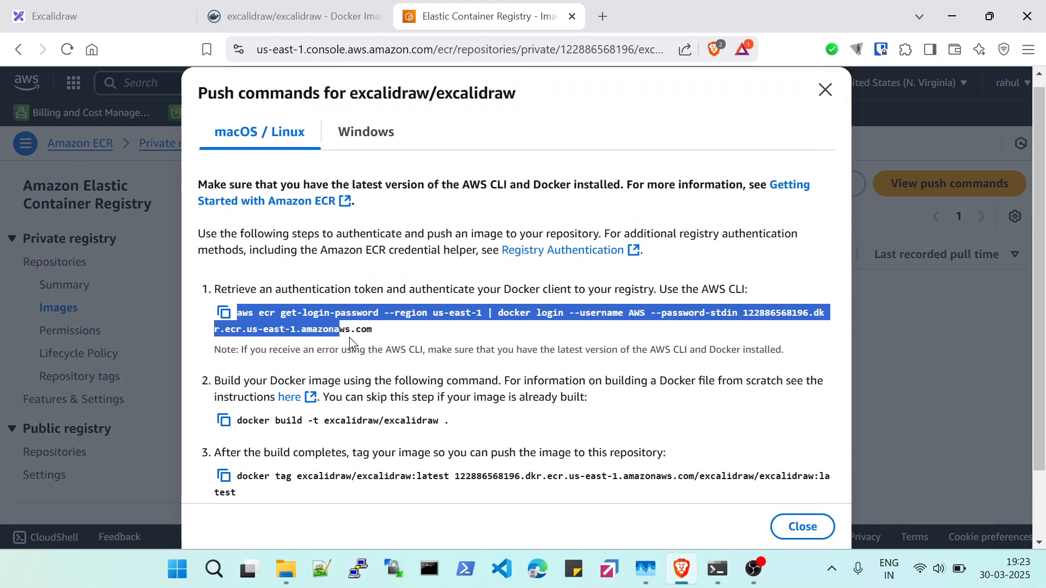
click(411, 324)
click(224, 313)
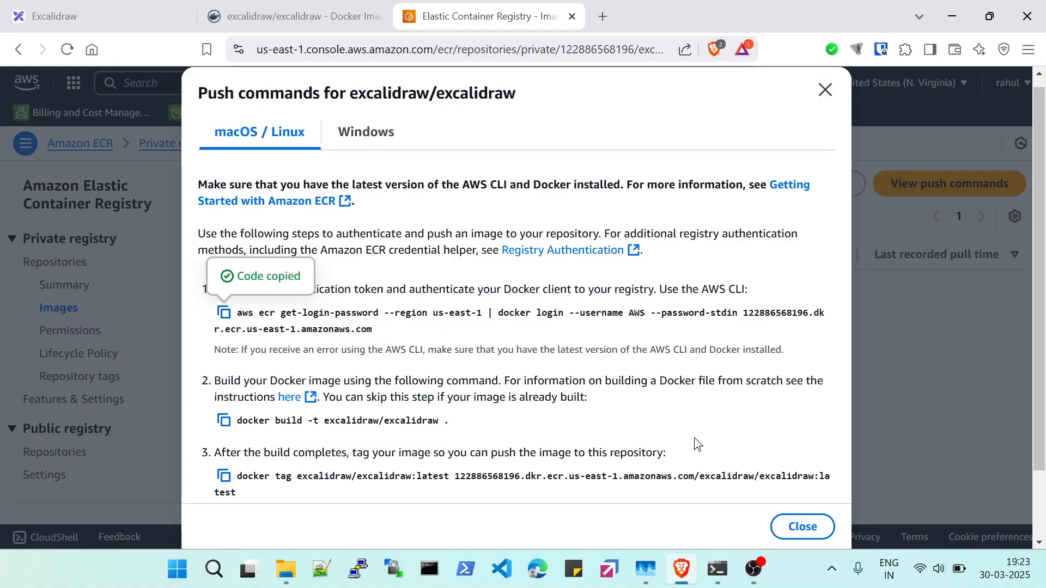
click(708, 574)
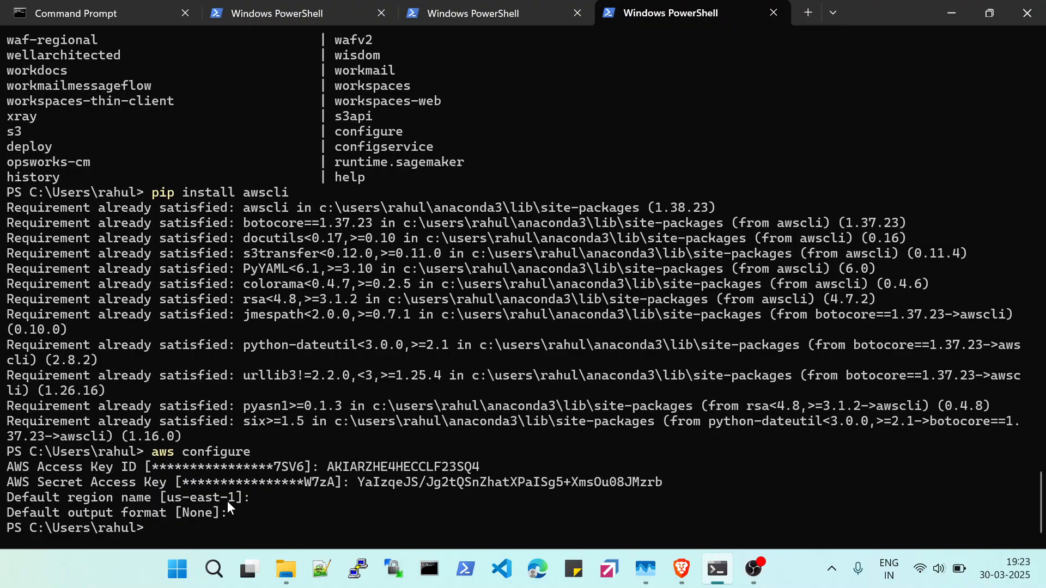
key(ctrl+v)
key(Return)
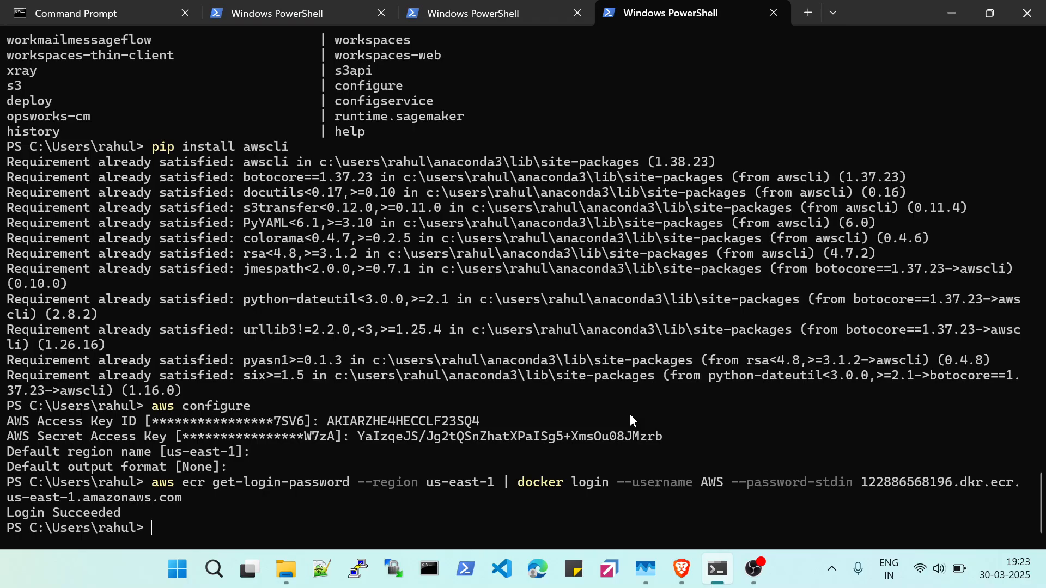
- Copy the docker pull excalidraw/excalidraw command from the Docker Hub page in the browser and run it in PowerShell
key(alt+Tab)
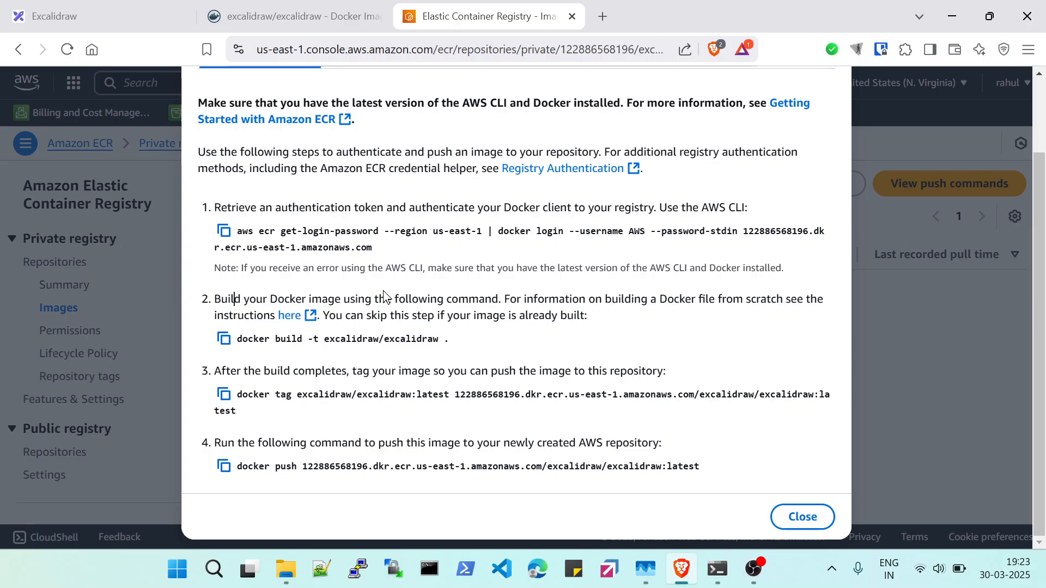
click(102, 17)
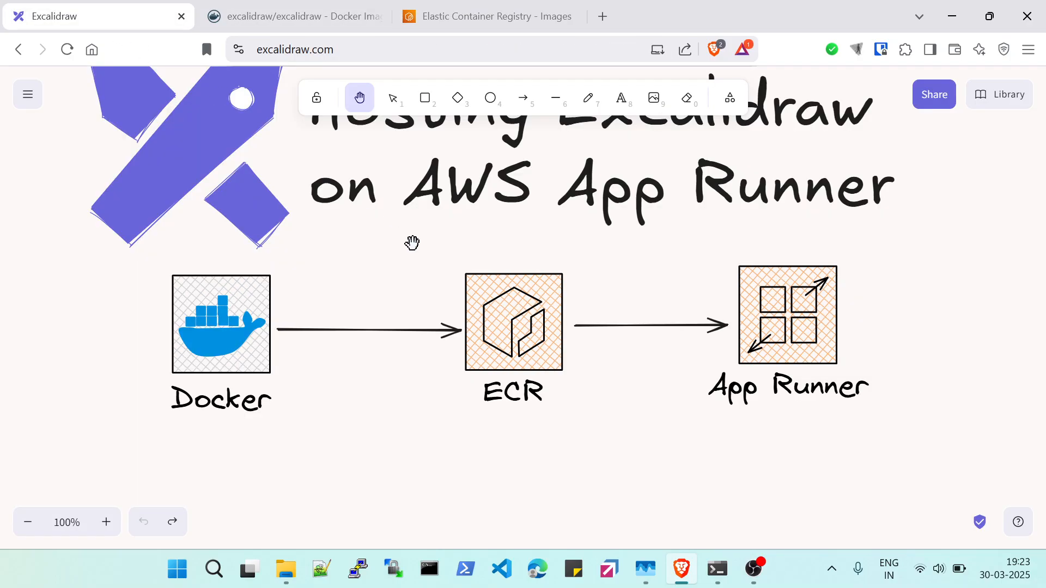
click(314, 25)
scroll(639, 312, down, 2)
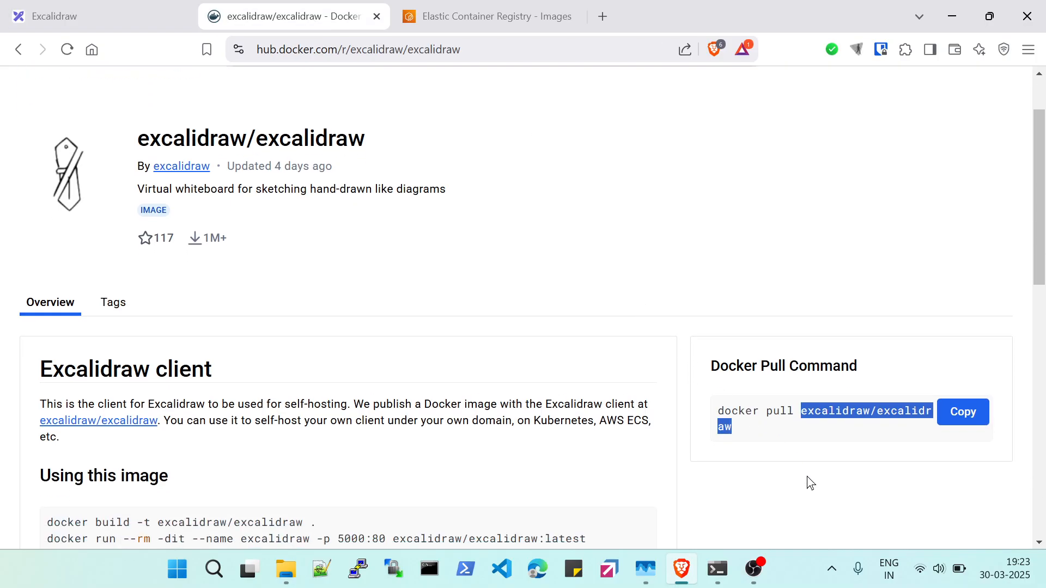
click(965, 412)
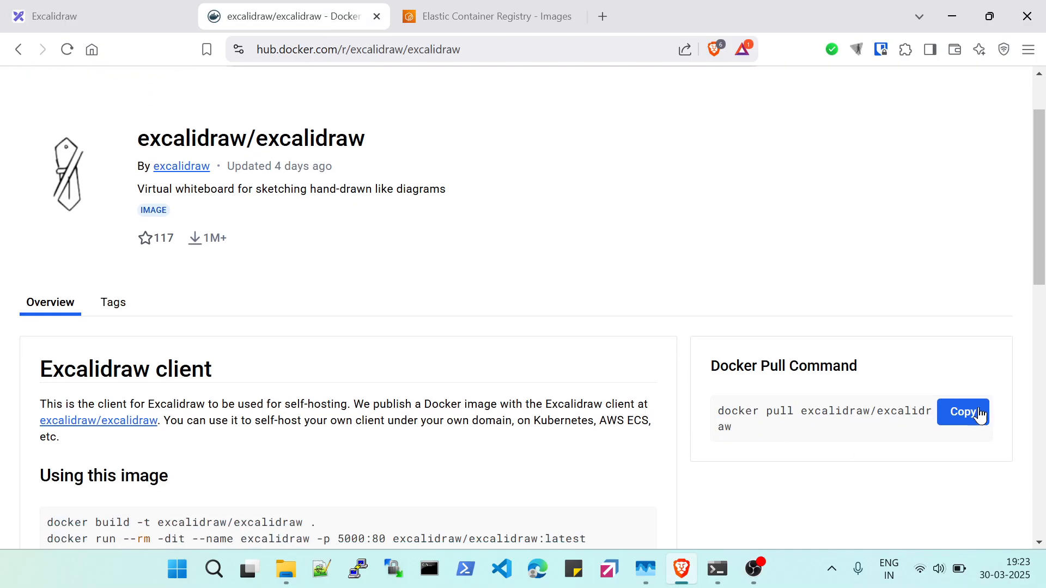
click(717, 569)
key(ctrl+v)
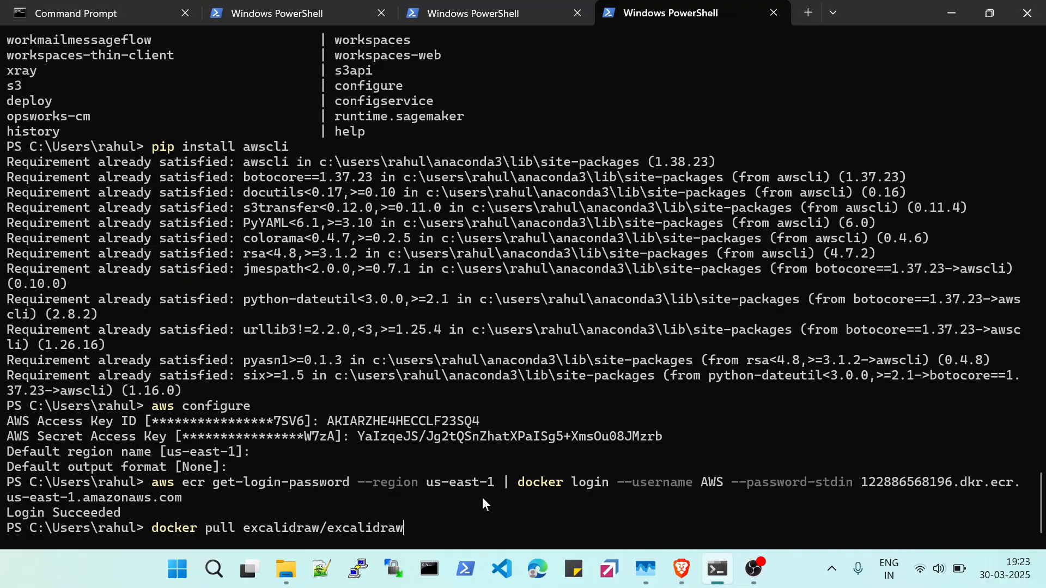
key(Return)
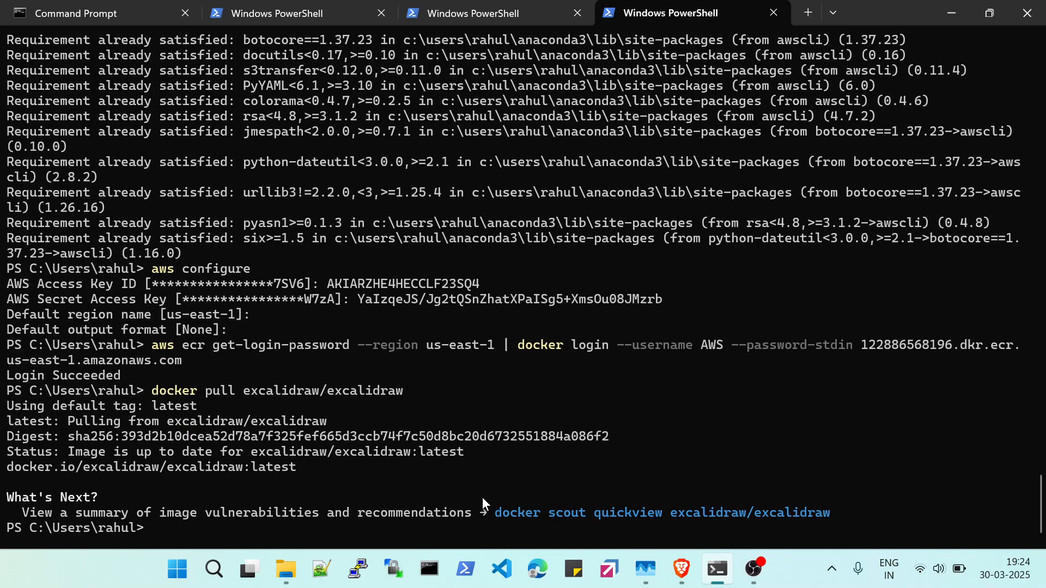
- Copy the docker tag command for excalidraw/excalidraw:latest from the ECR push commands in the browser and run it in PowerShell
key(alt+Tab)
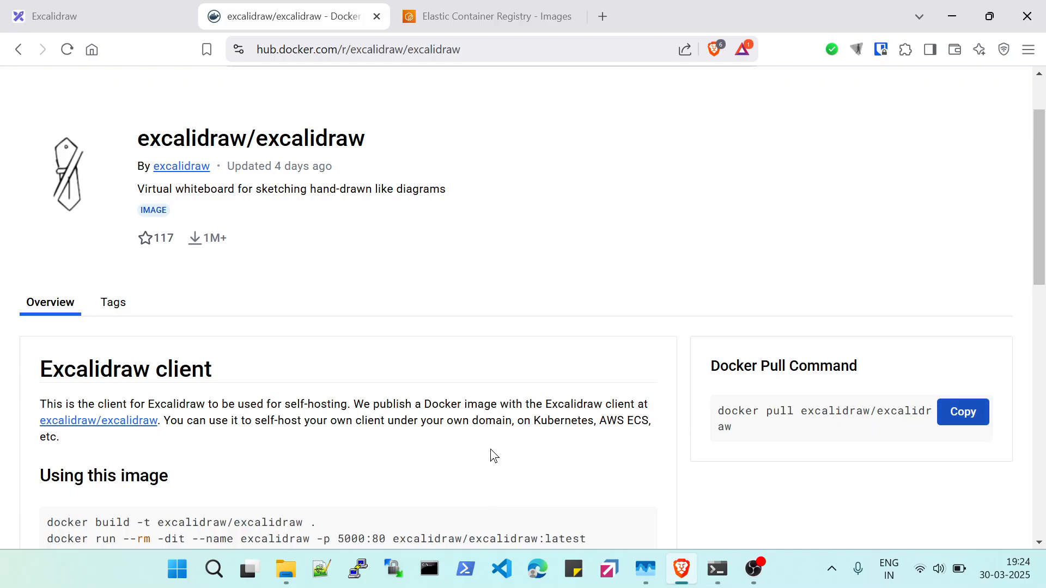
scroll(490, 449, down, 1)
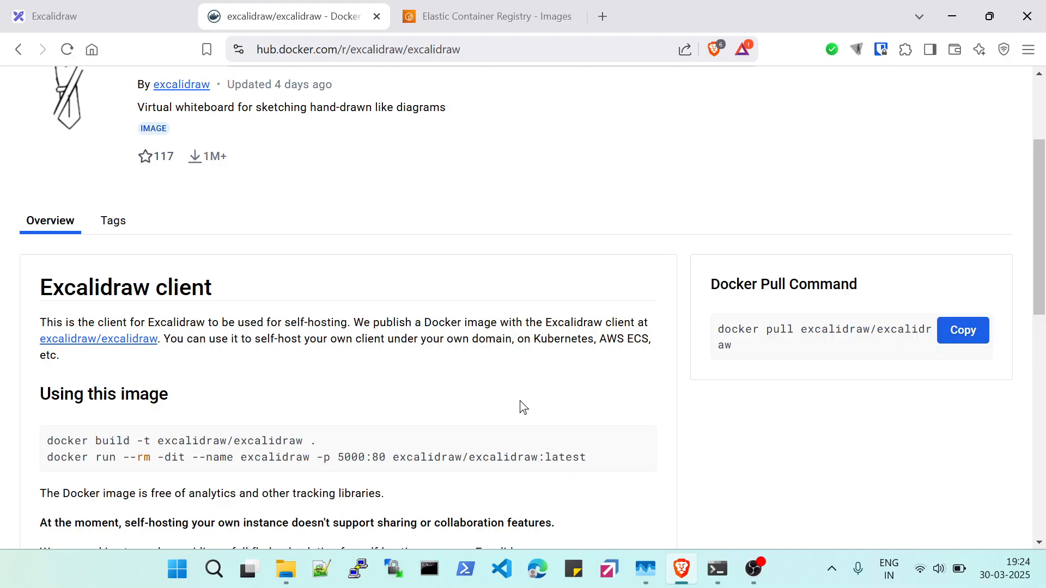
key(alt+Tab)
key(alt+Tab)
click(521, 16)
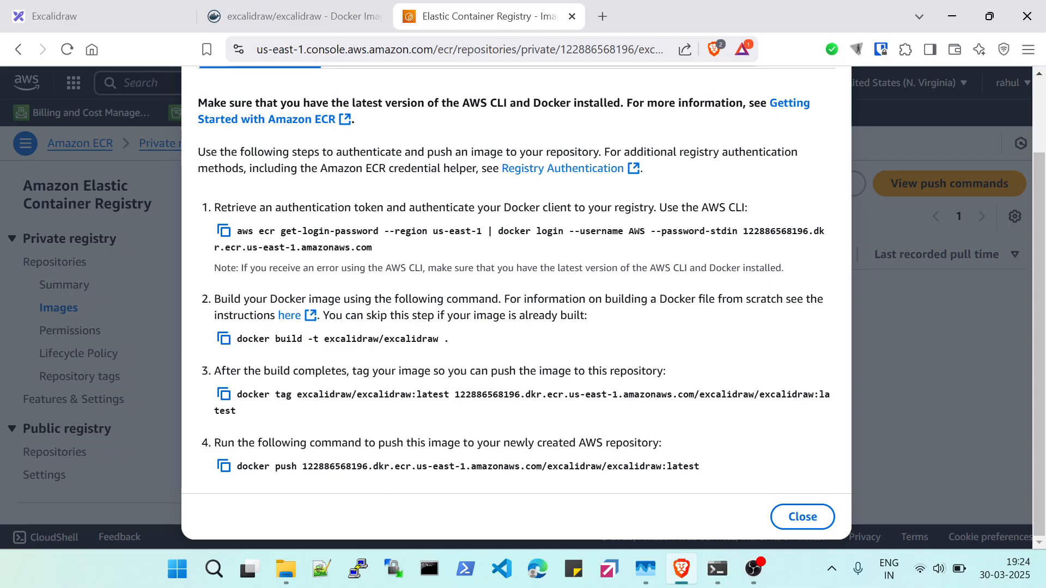
click(224, 394)
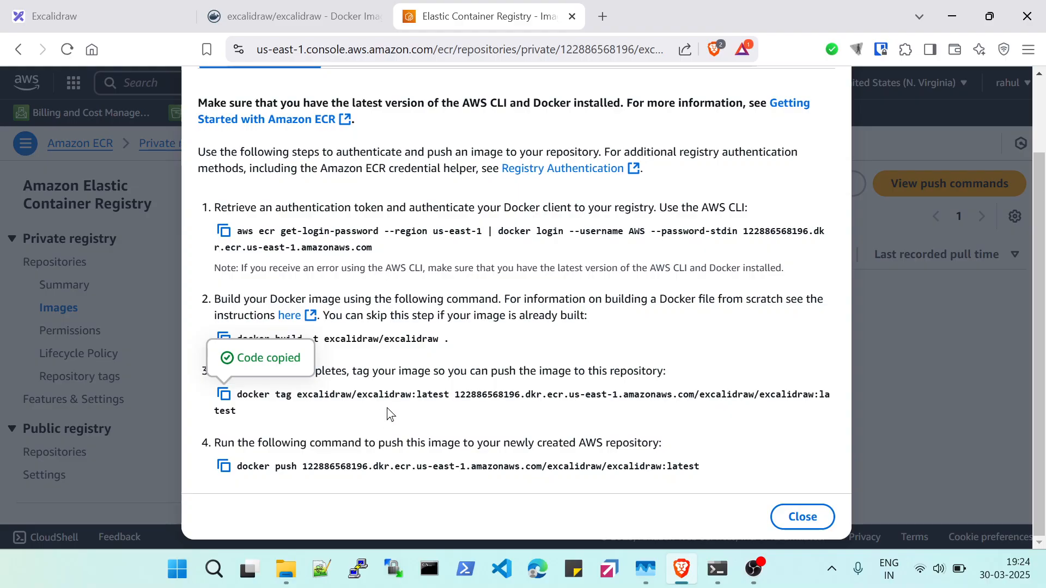
drag(297, 394, 412, 394)
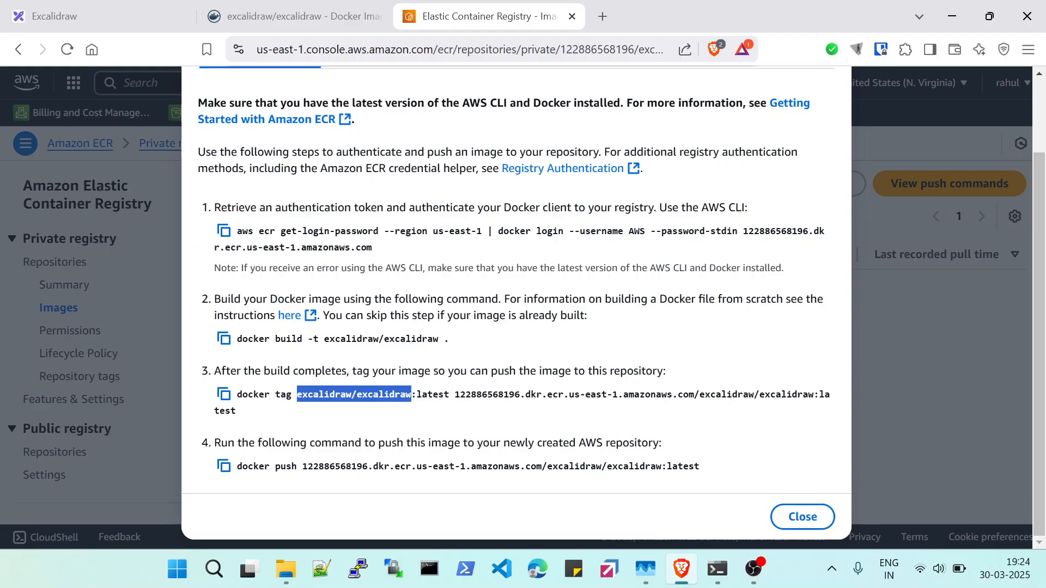
drag(694, 394, 830, 394)
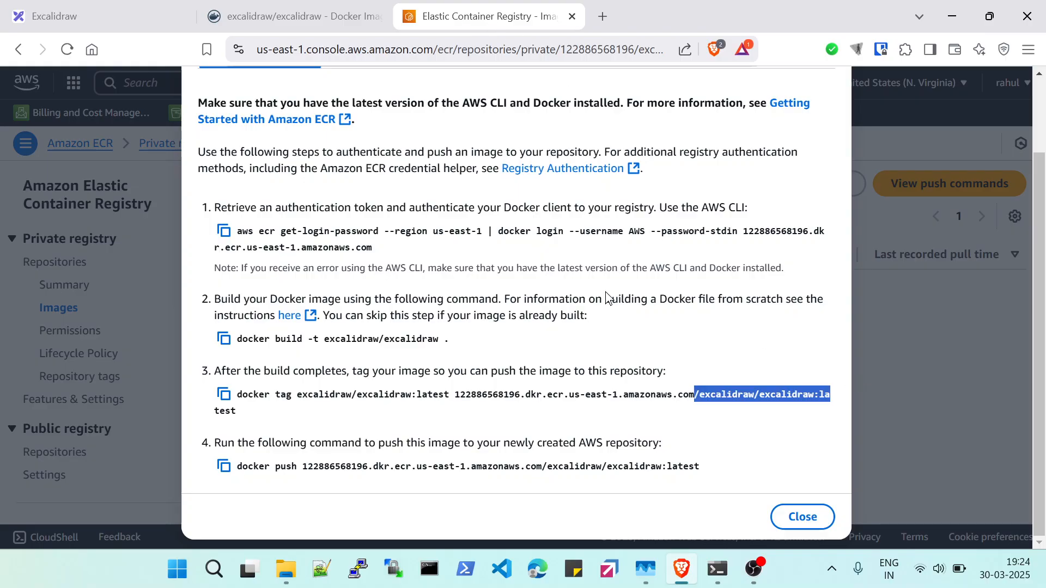
click(715, 567)
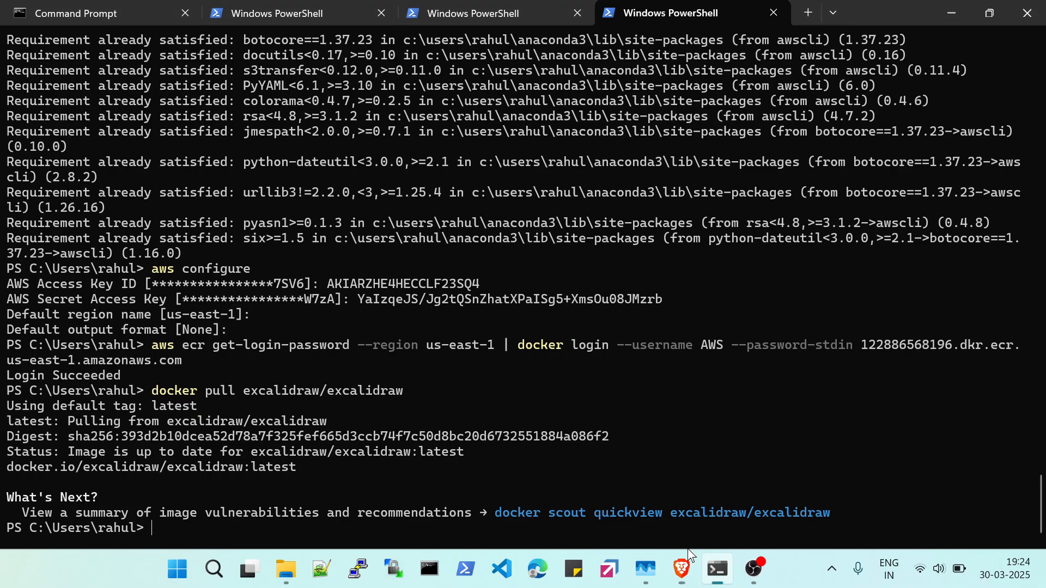
right_click(230, 522)
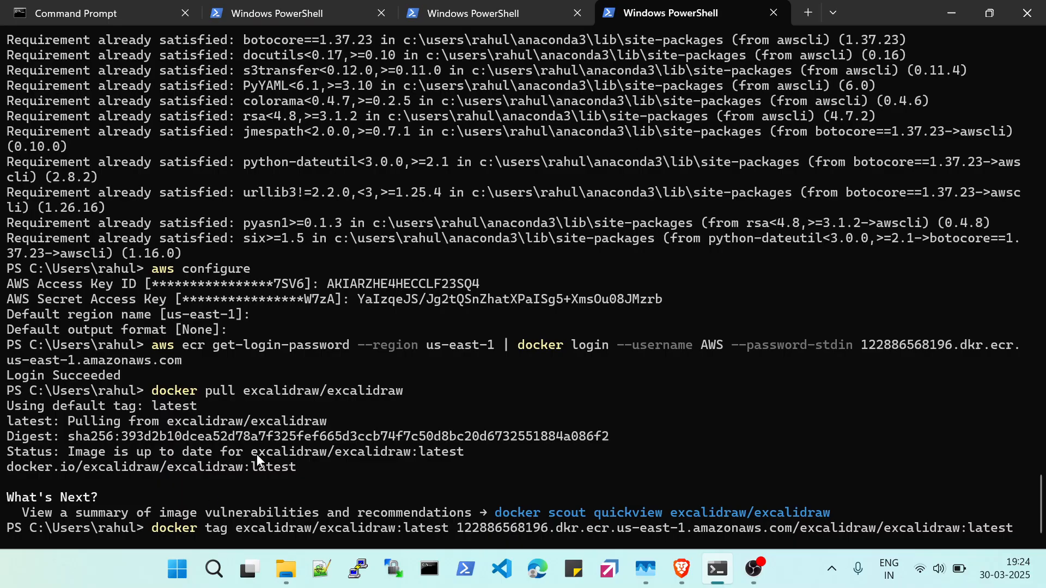
key(Return)
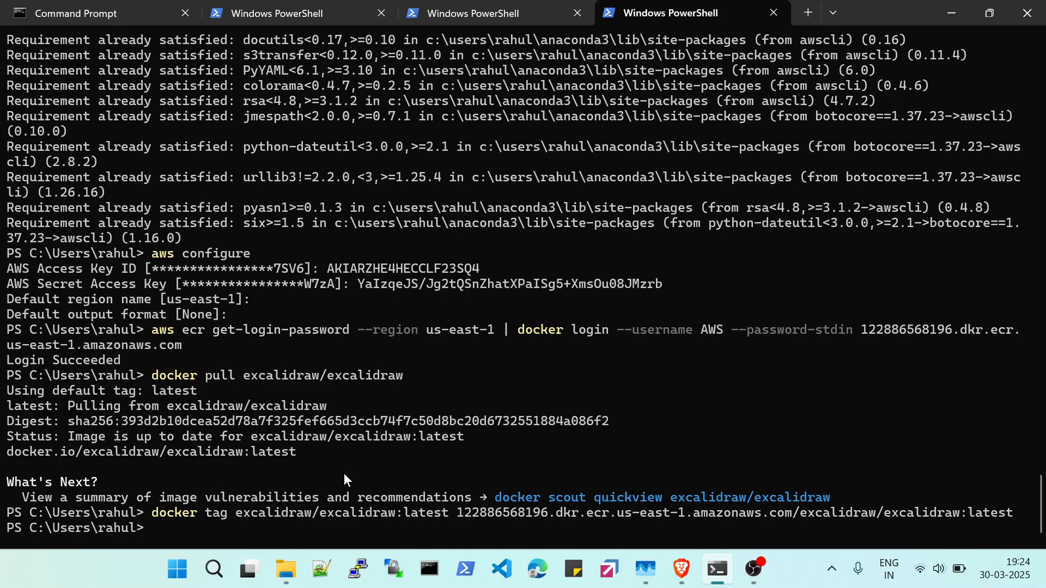
- Copy the docker push command from the ECR push commands in the browser, and close them to refresh the repository's image list
click(683, 571)
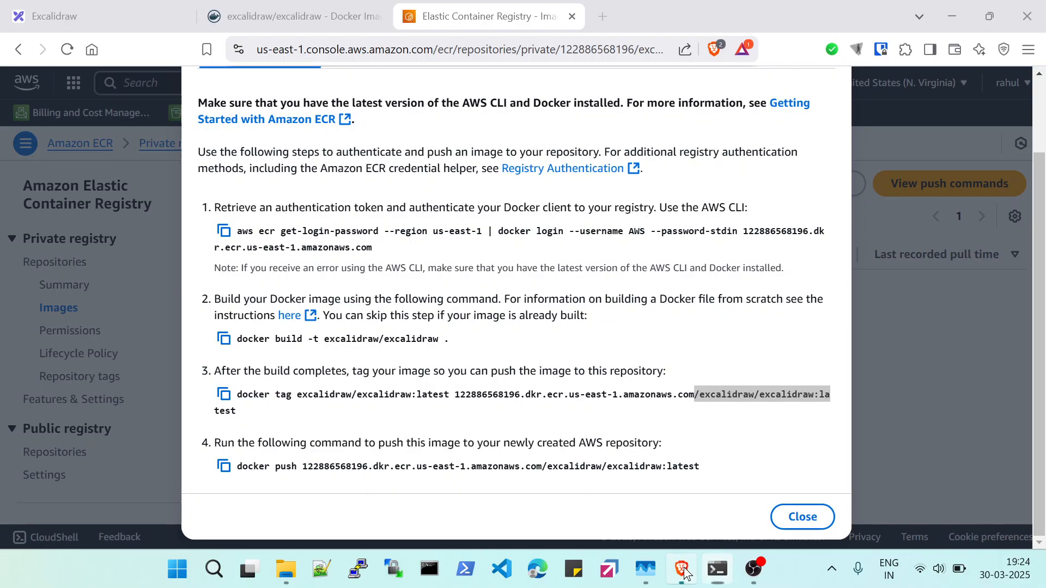
click(323, 434)
click(224, 467)
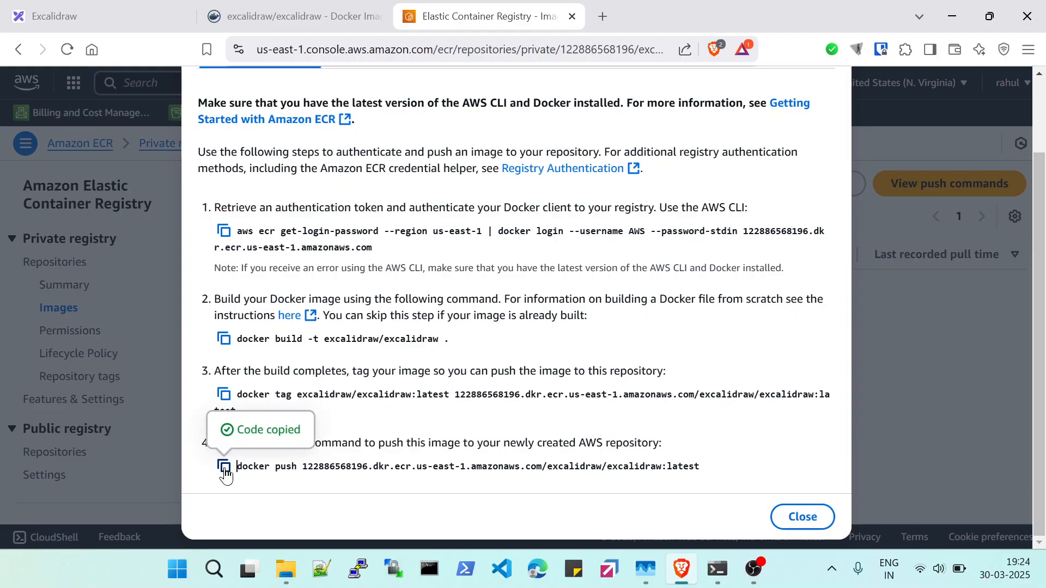
click(801, 518)
click(627, 184)
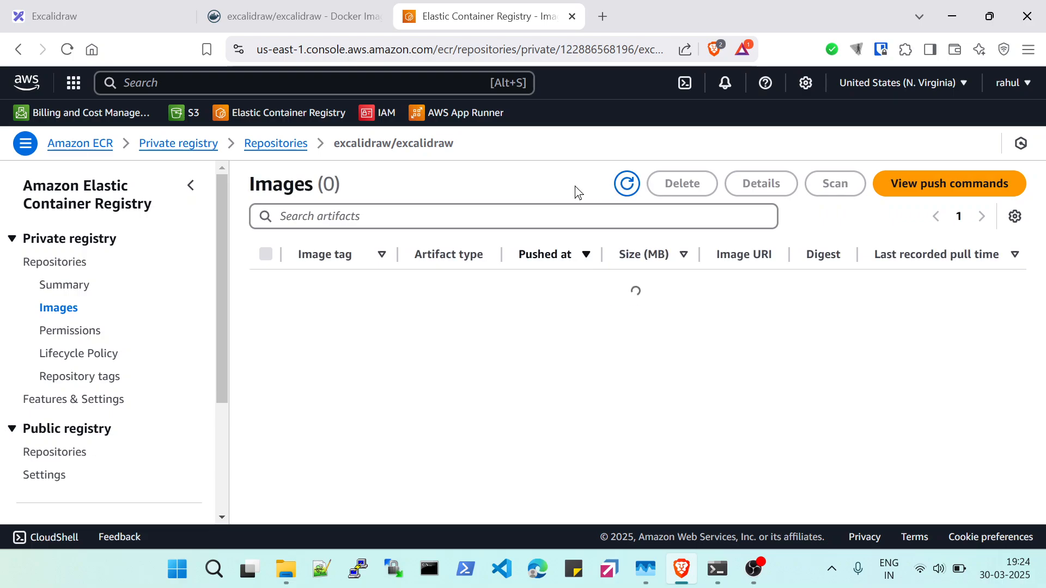
- Run the copied docker push command for excalidraw/excalidraw:latest in PowerShell and refresh the ECR image list in the browser
click(754, 569)
click(716, 570)
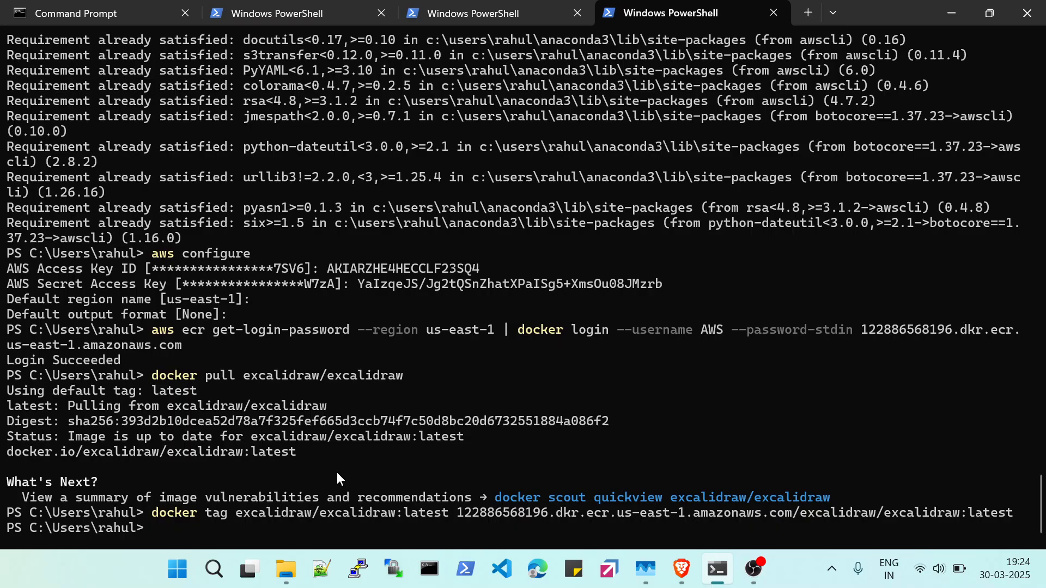
key(ctrl+v)
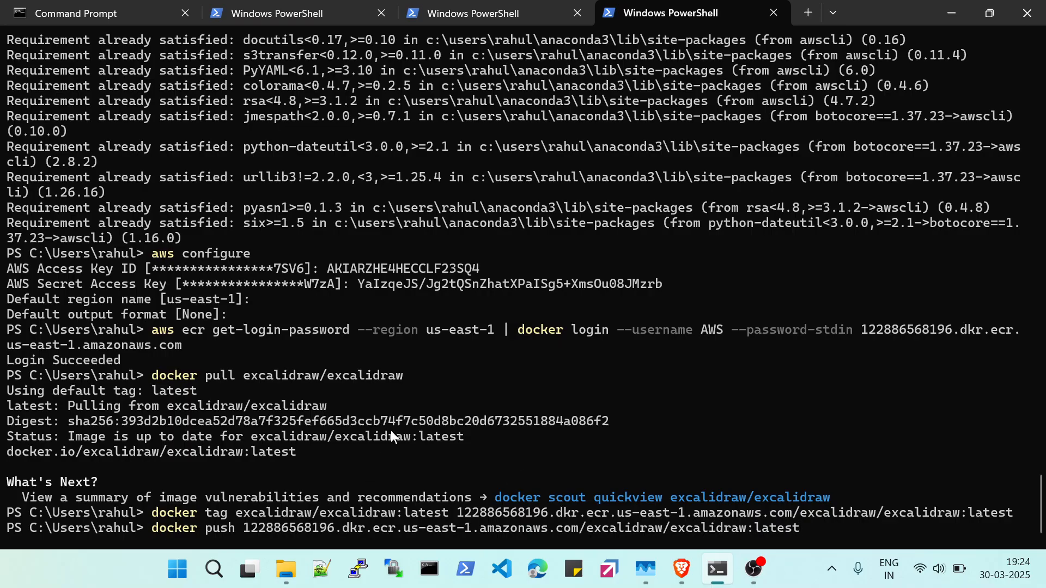
key(Return)
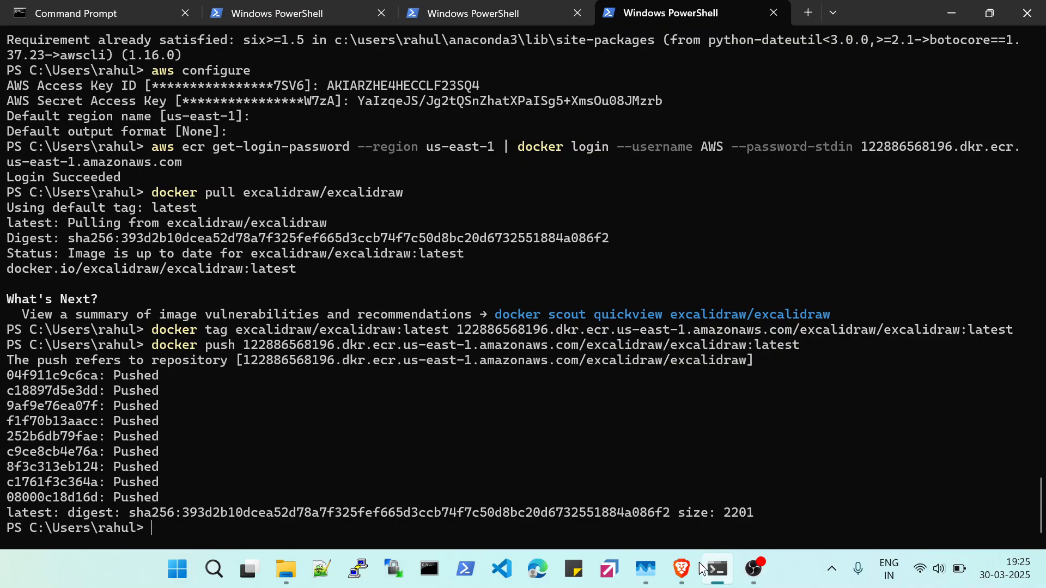
click(682, 570)
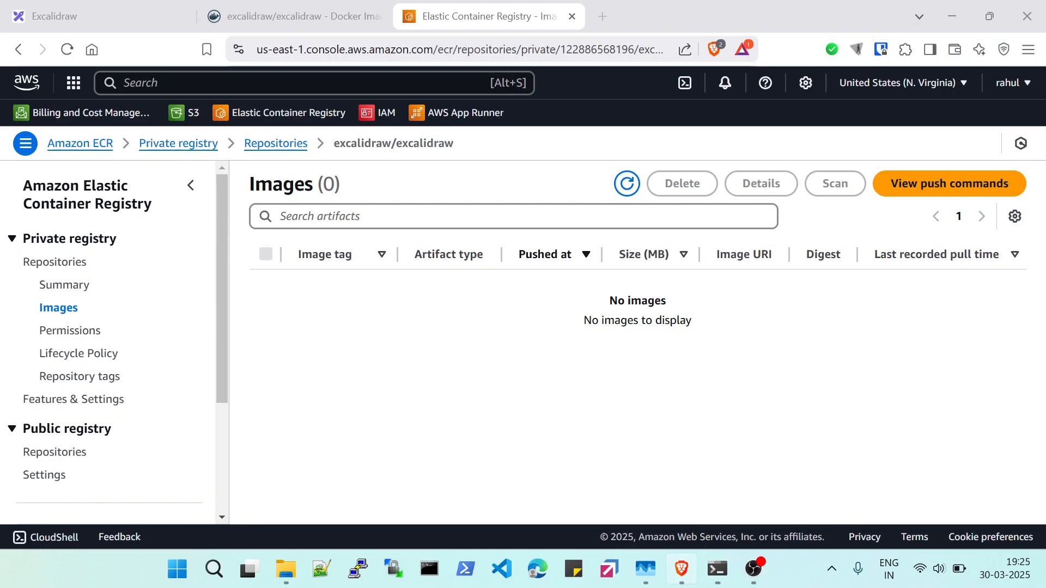
click(628, 185)
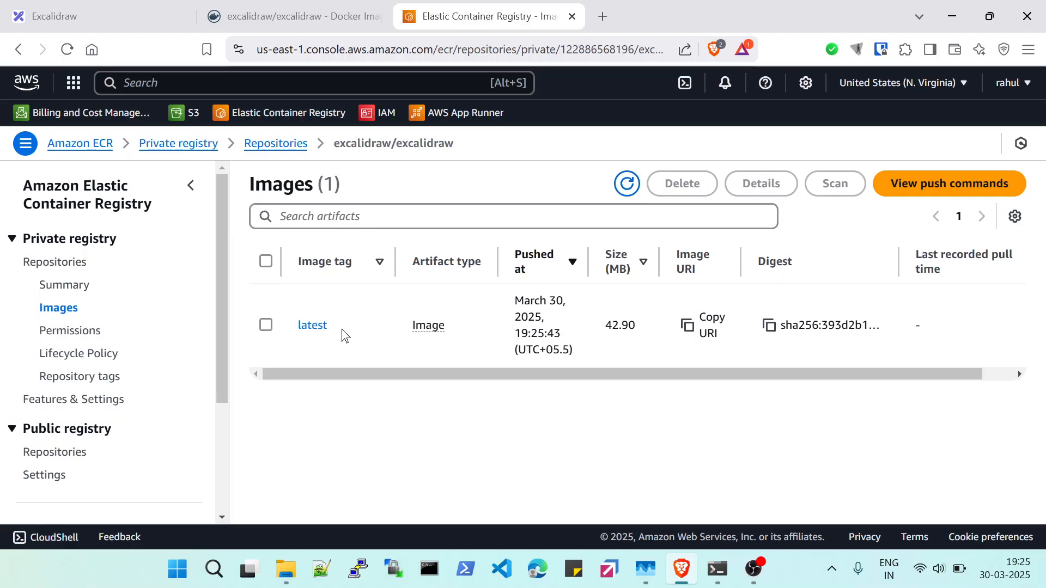
- Open AWS App Runner in a new browser tab and start creating an App Runner service
scroll(493, 379, right, 2)
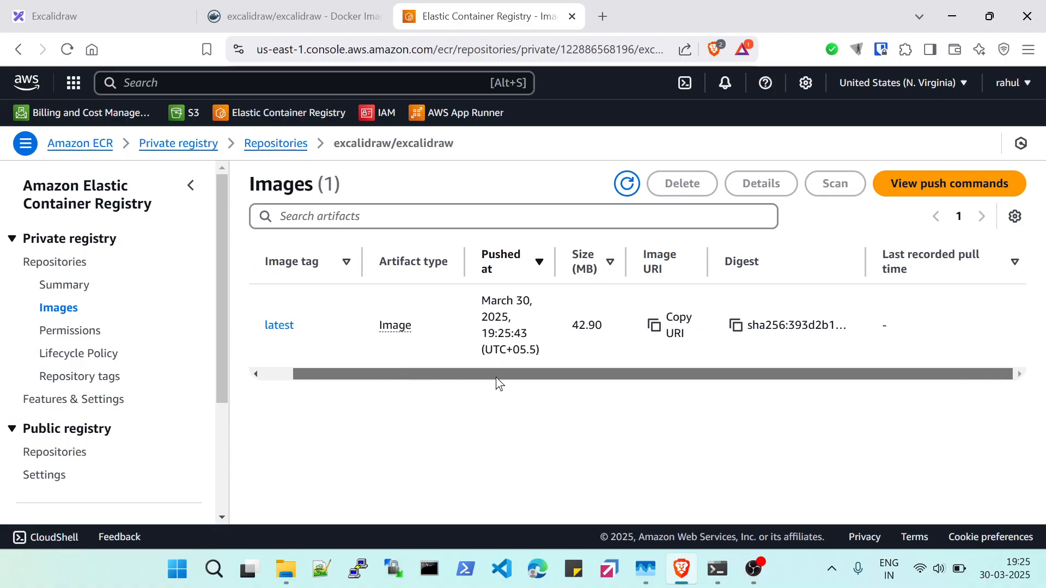
scroll(496, 381, left, 2)
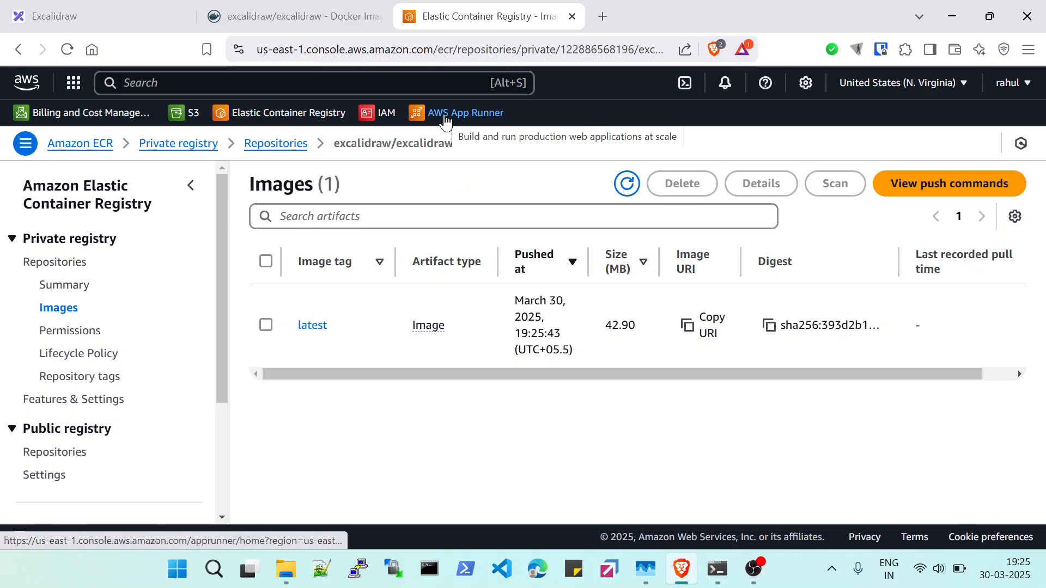
middle_click(445, 121)
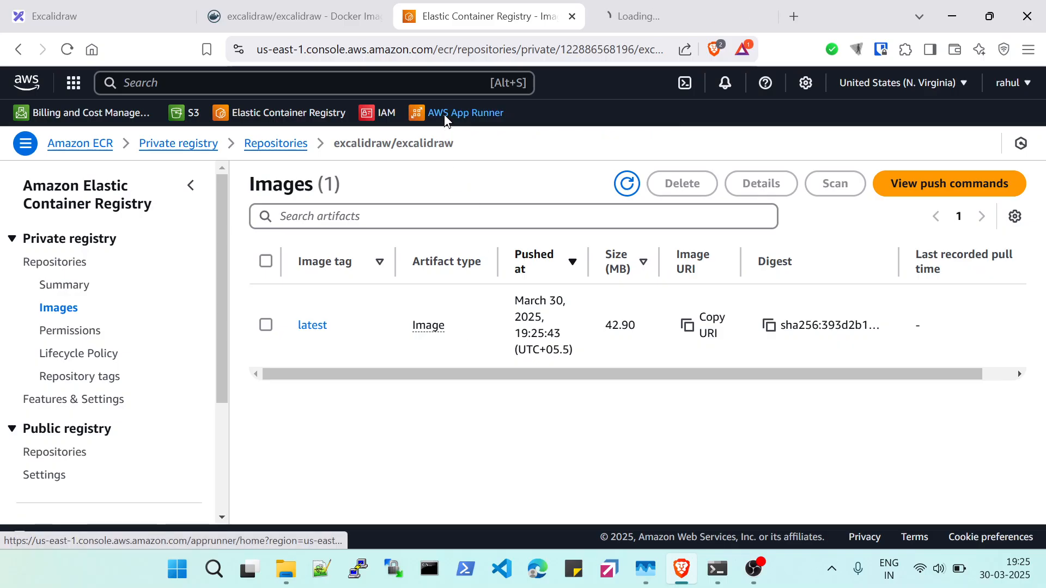
click(638, 24)
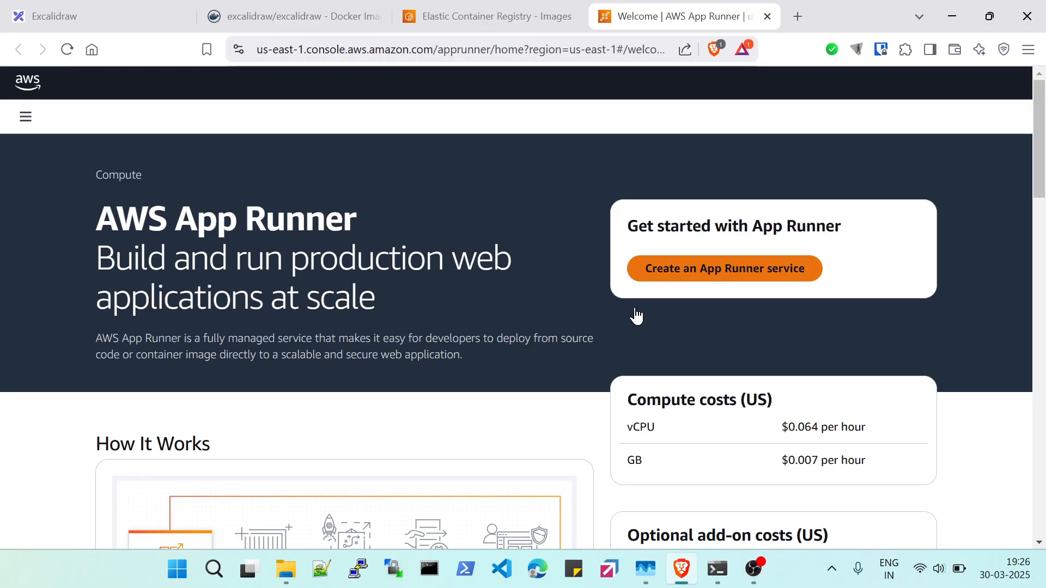
click(693, 275)
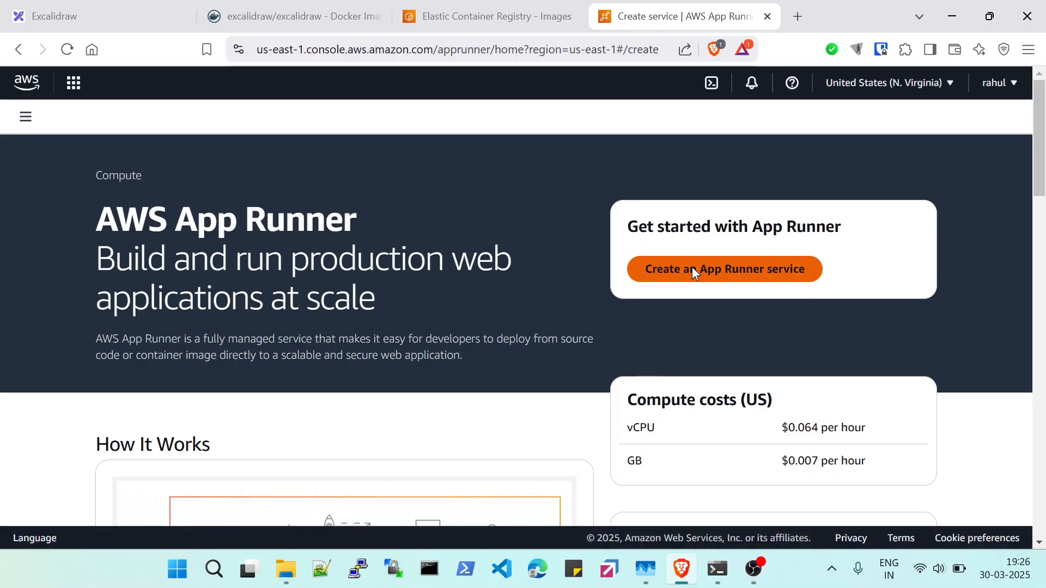
- Set the service's Amazon ECR container image to the excalidraw/excalidraw repository with the latest tag
scroll(623, 253, down, 3)
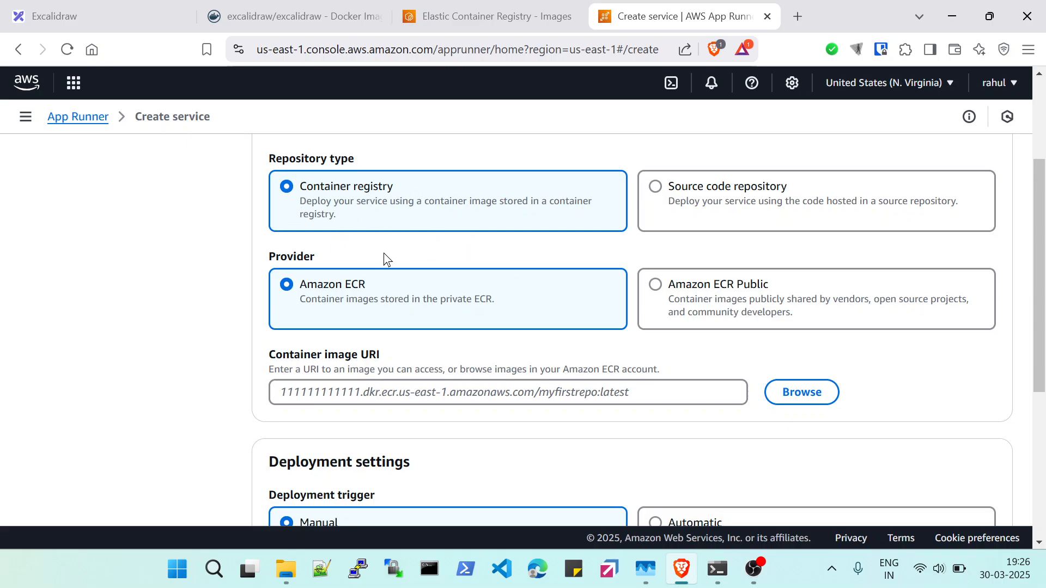
scroll(349, 239, down, 1)
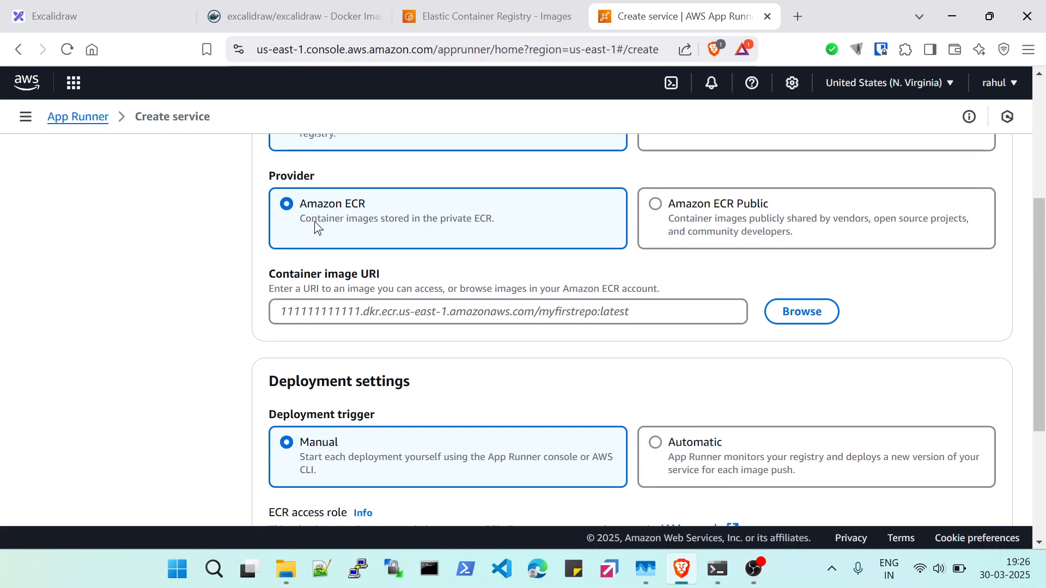
click(802, 312)
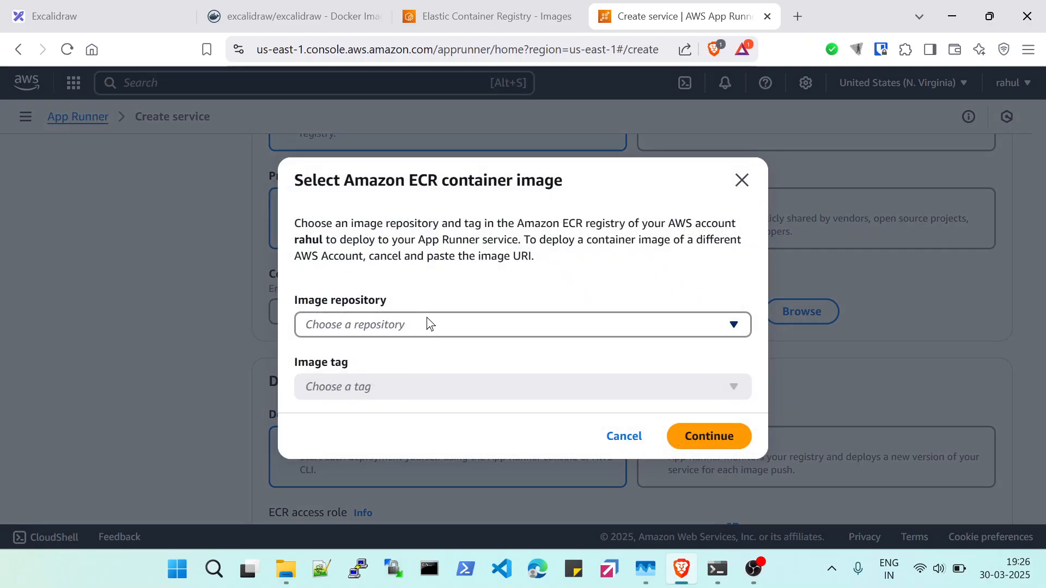
click(427, 324)
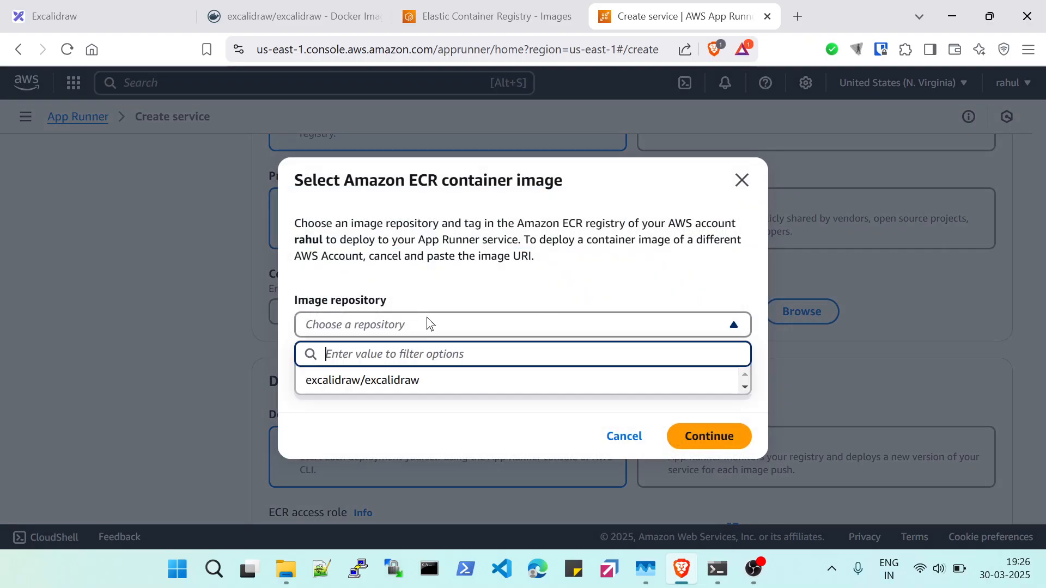
click(347, 381)
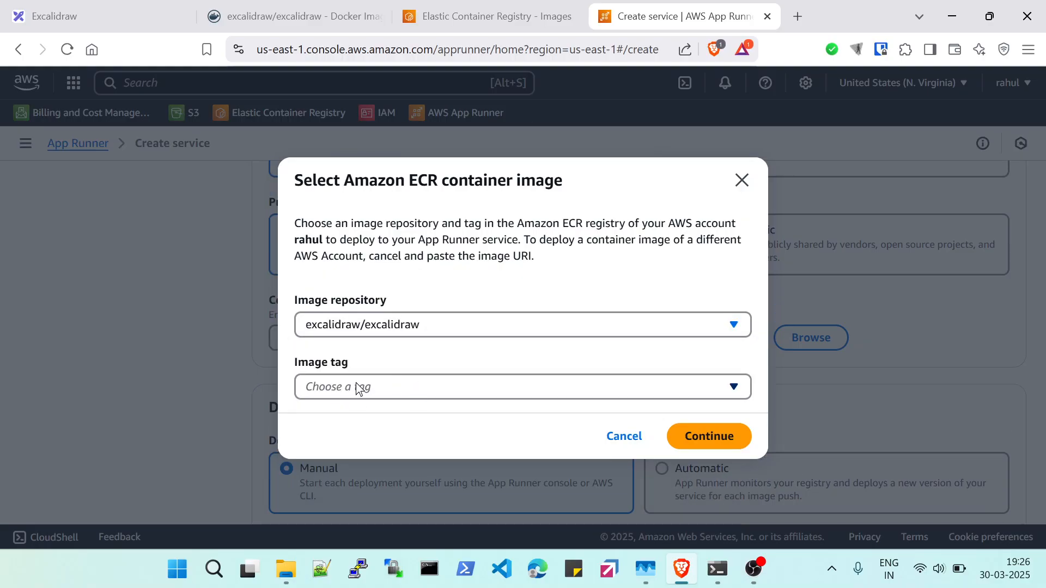
click(355, 384)
click(336, 442)
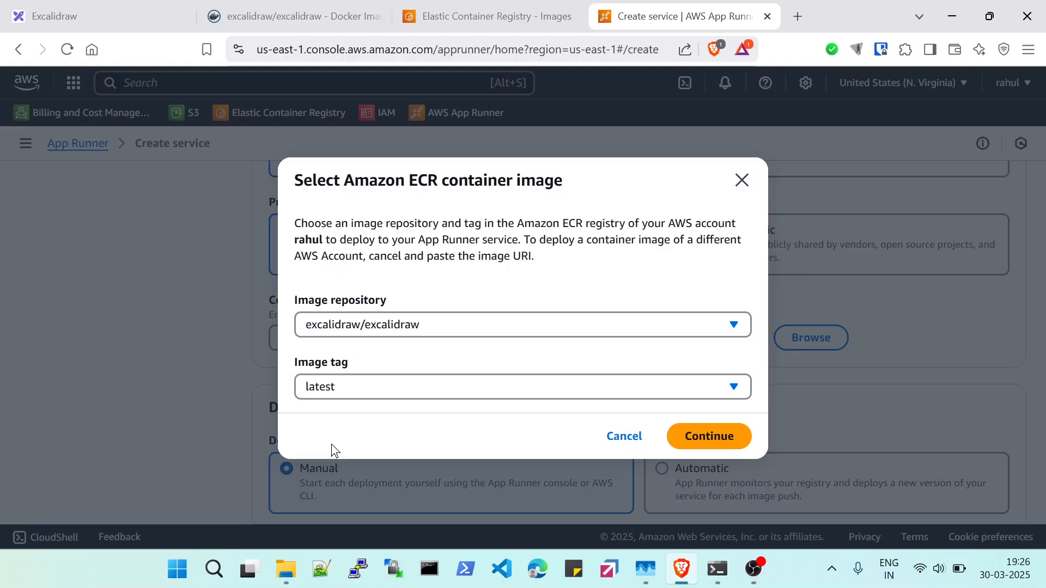
click(686, 439)
scroll(635, 378, down, 5)
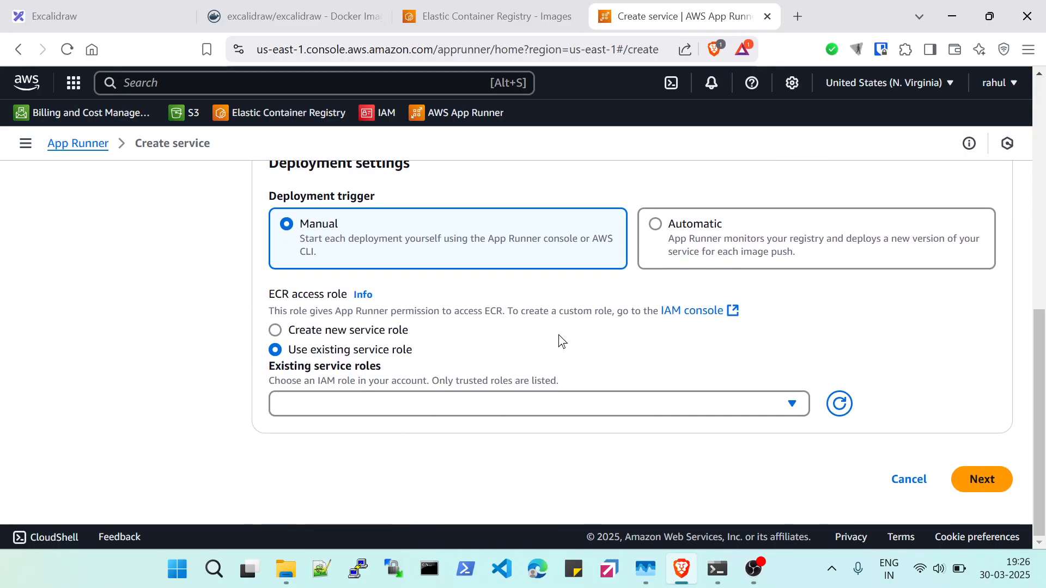
click(333, 404)
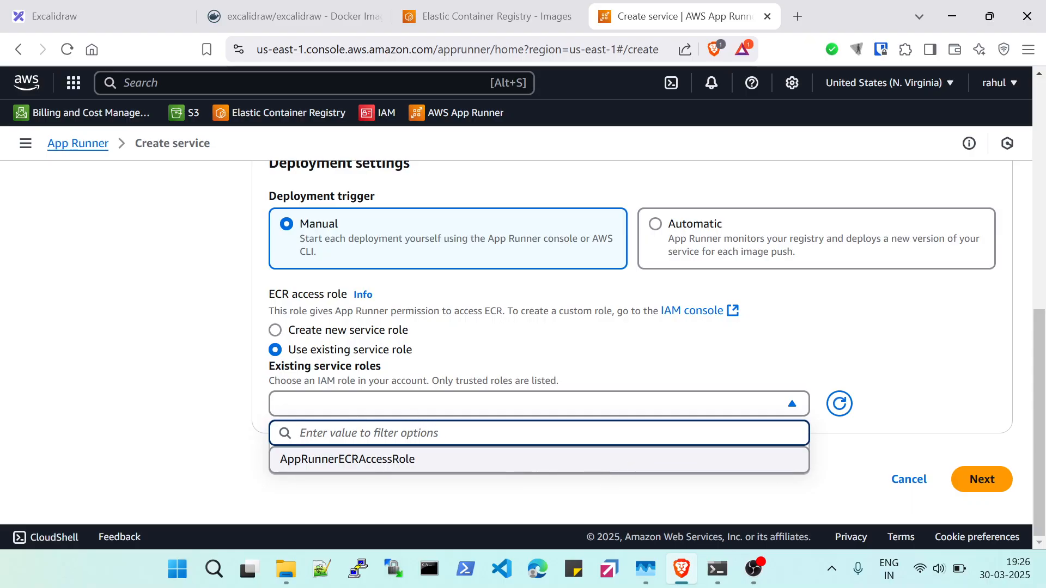
click(292, 335)
click(275, 332)
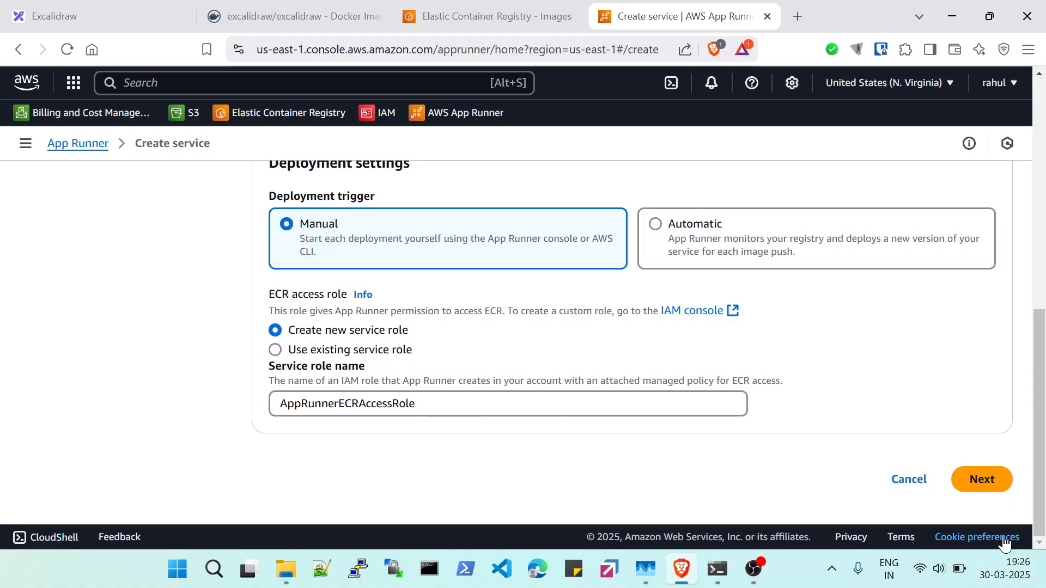
click(276, 350)
- Choose the existing AppRunnerECRAccessRole as the ECR access role and proceed to the service configuration
click(351, 410)
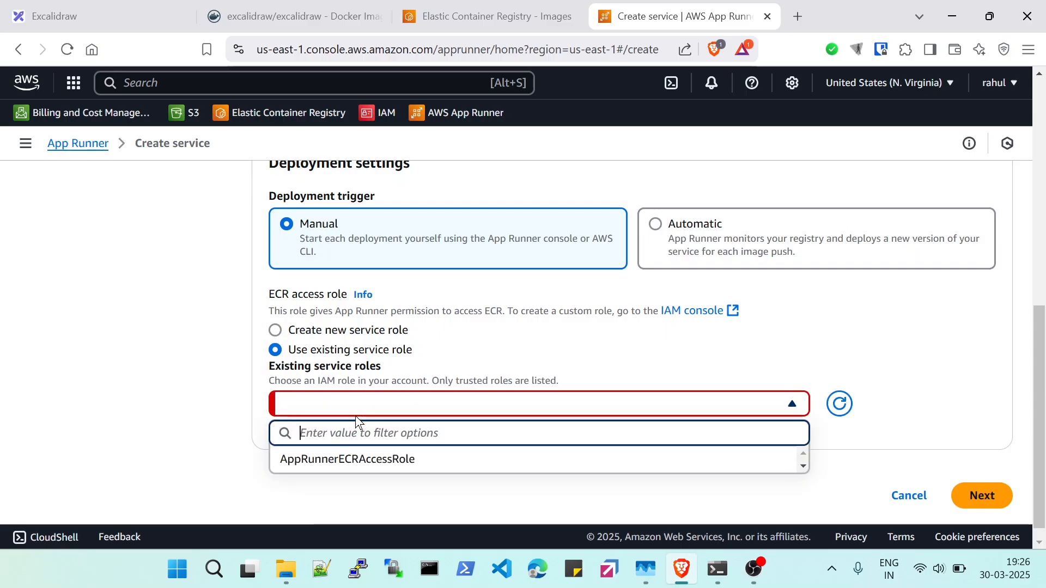
click(364, 462)
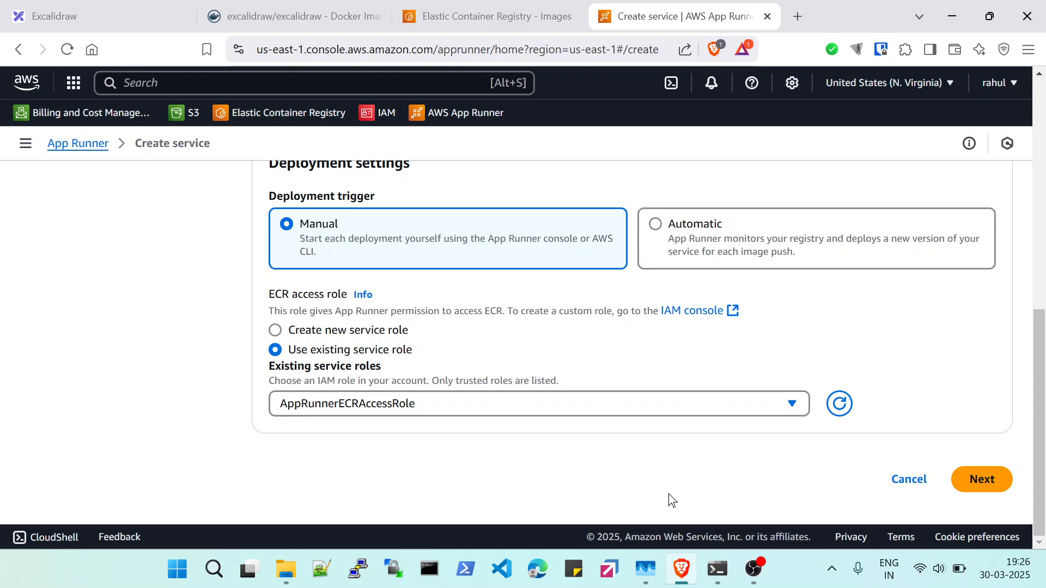
click(993, 484)
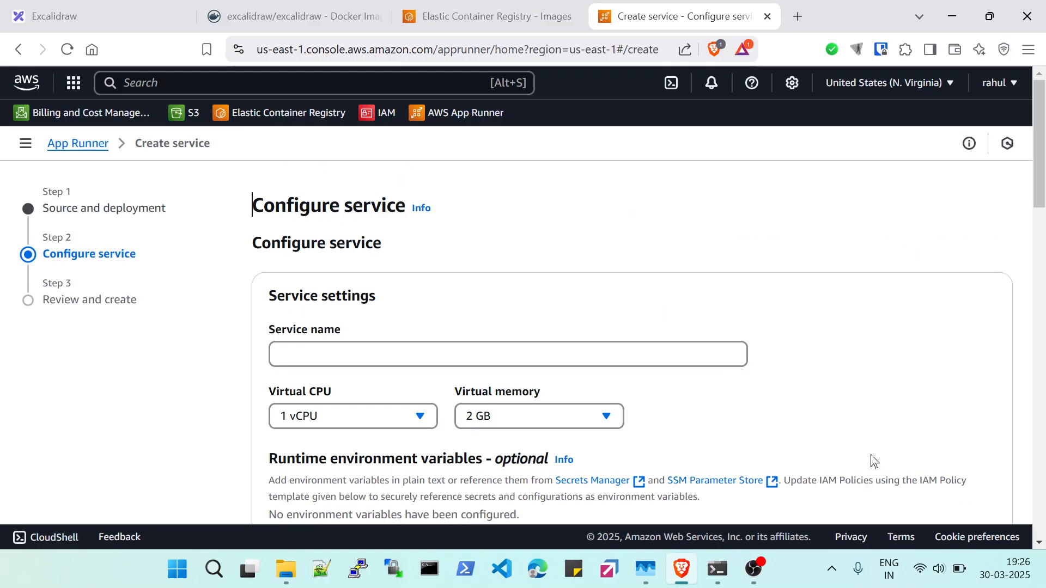
- Name the App Runner service excalidraw-app
click(520, 355)
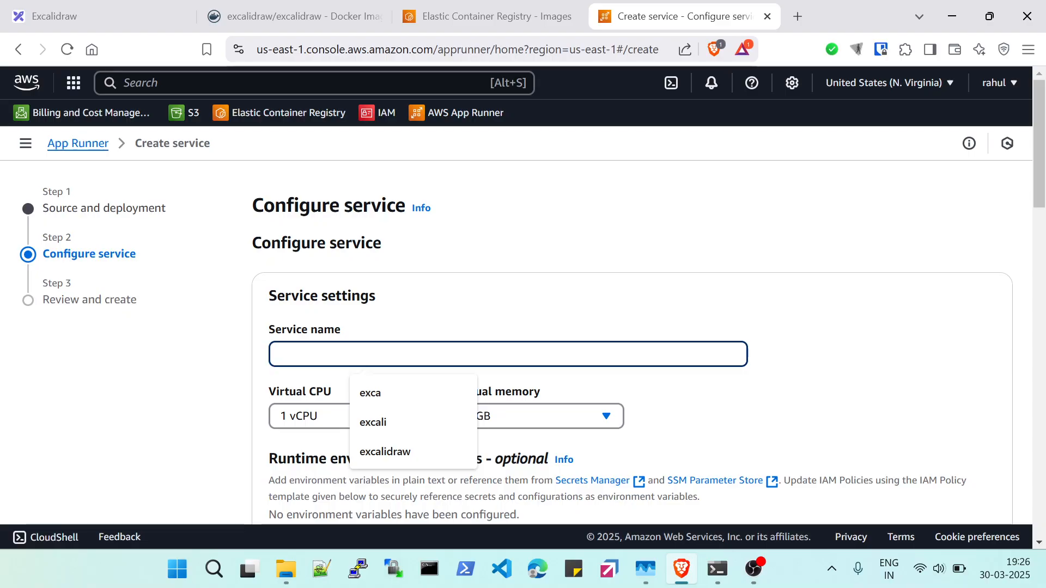
click(395, 457)
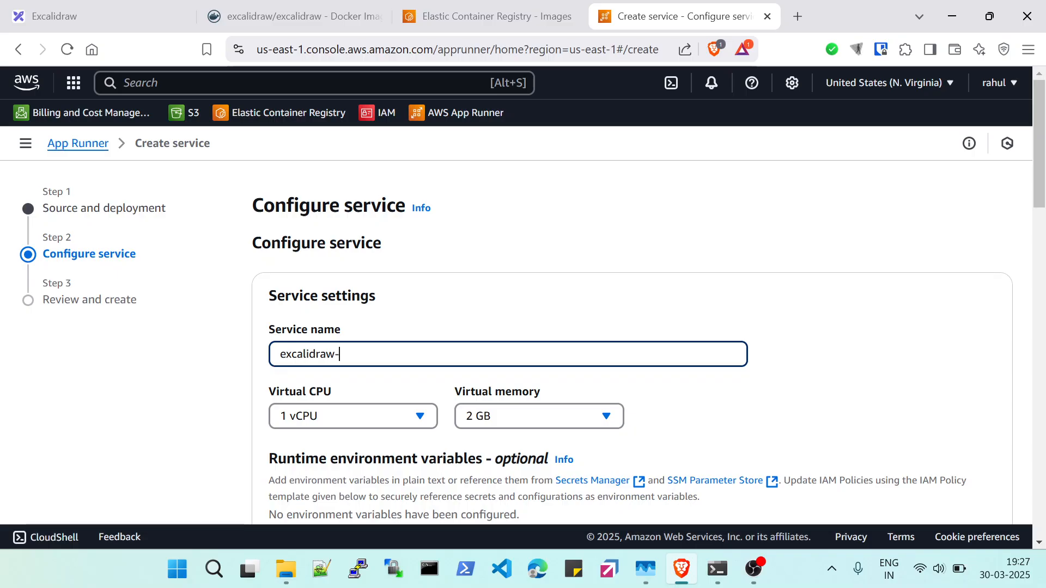
scroll(414, 283, down, 3)
text(app)
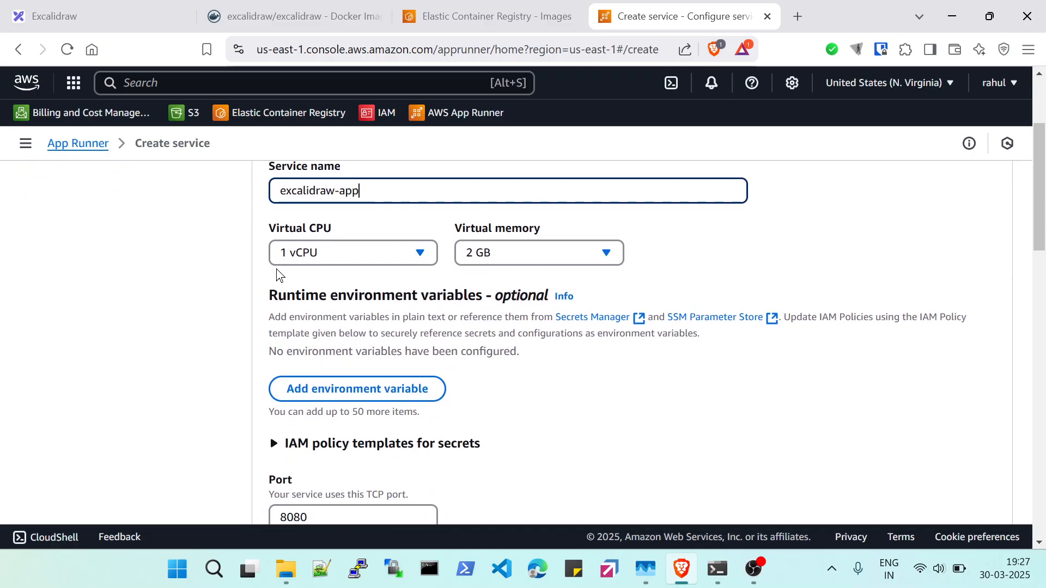
- Examine the virtual CPU and virtual memory options offered for the service
click(395, 250)
click(549, 255)
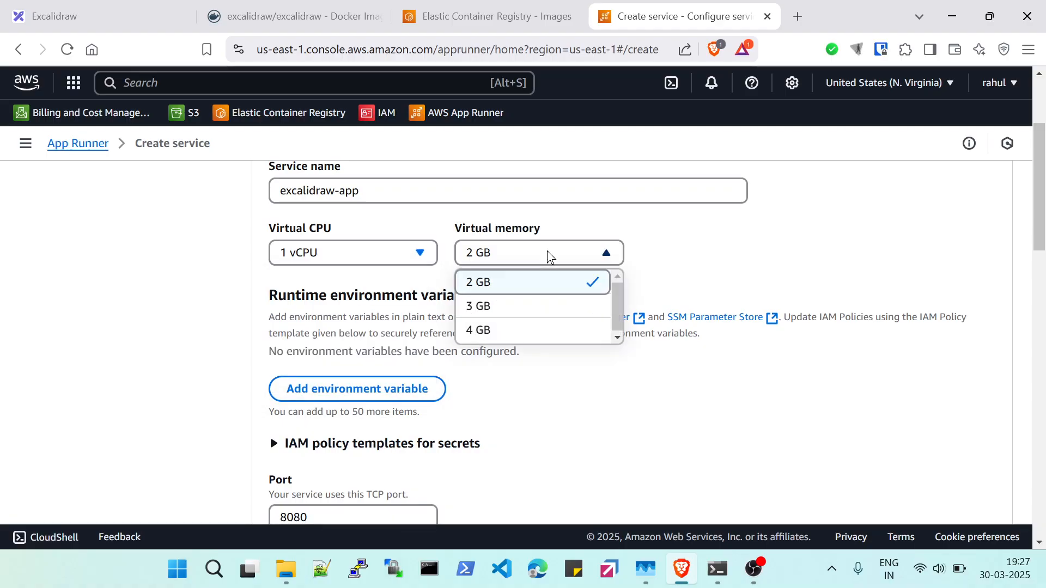
click(550, 255)
click(394, 264)
click(396, 255)
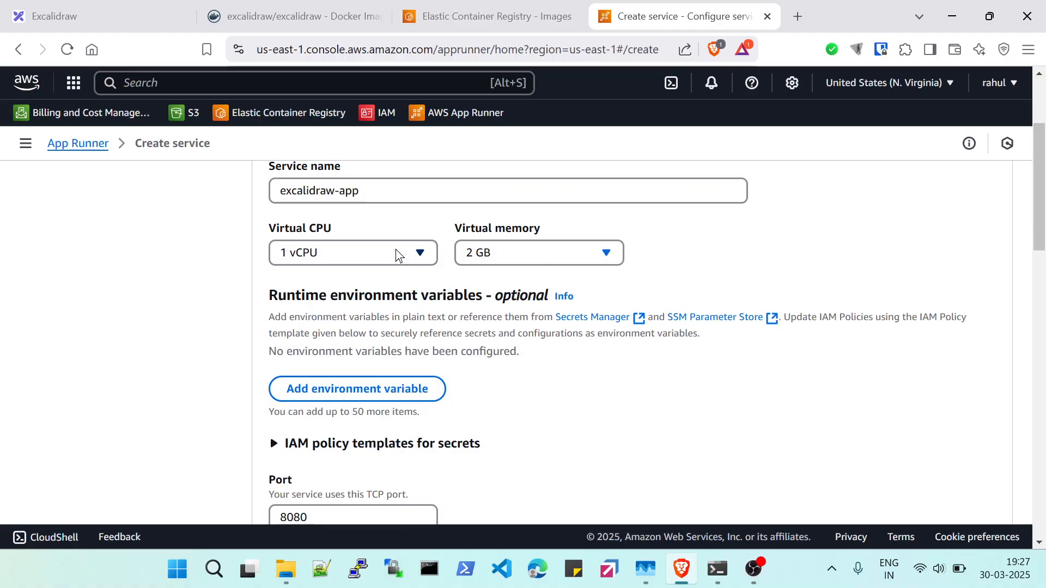
click(535, 252)
click(532, 252)
- Set the service's TCP port to 80 and proceed to the review, leaving the remaining service settings at their defaults
scroll(227, 328, down, 3)
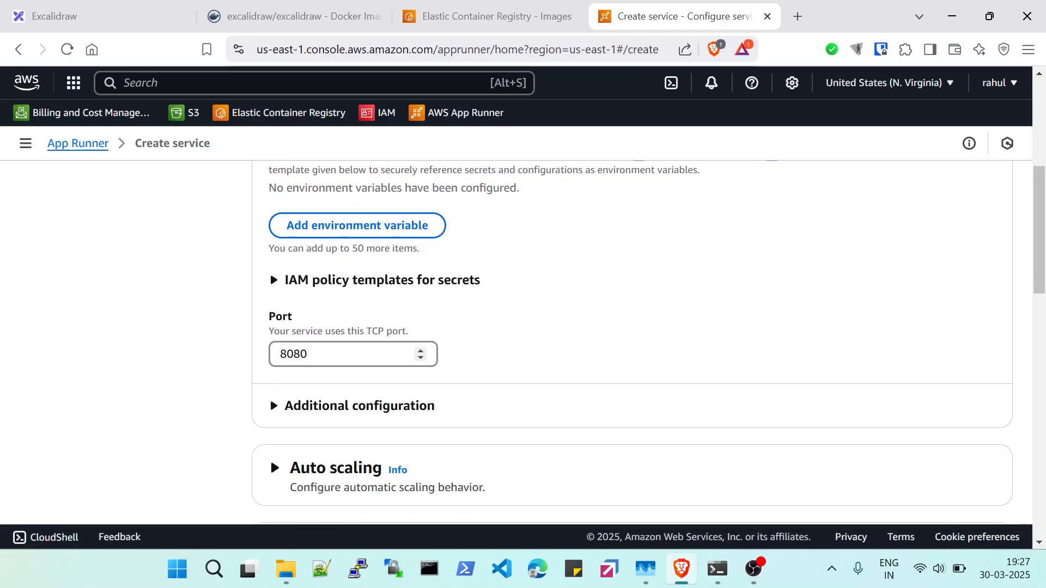
click(348, 354)
key(BackSpace)
key(BackSpace)
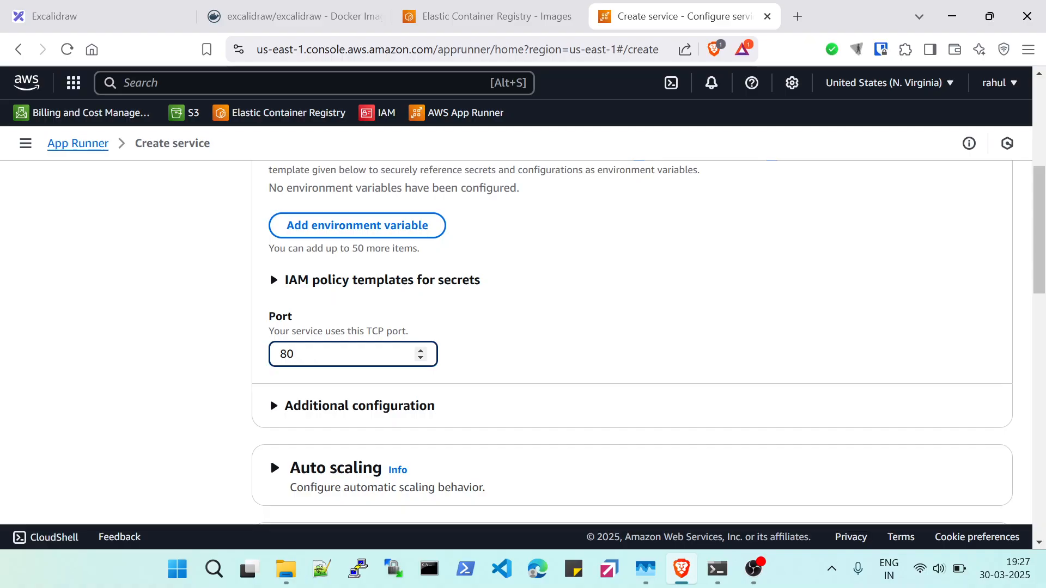
scroll(208, 355, down, 11)
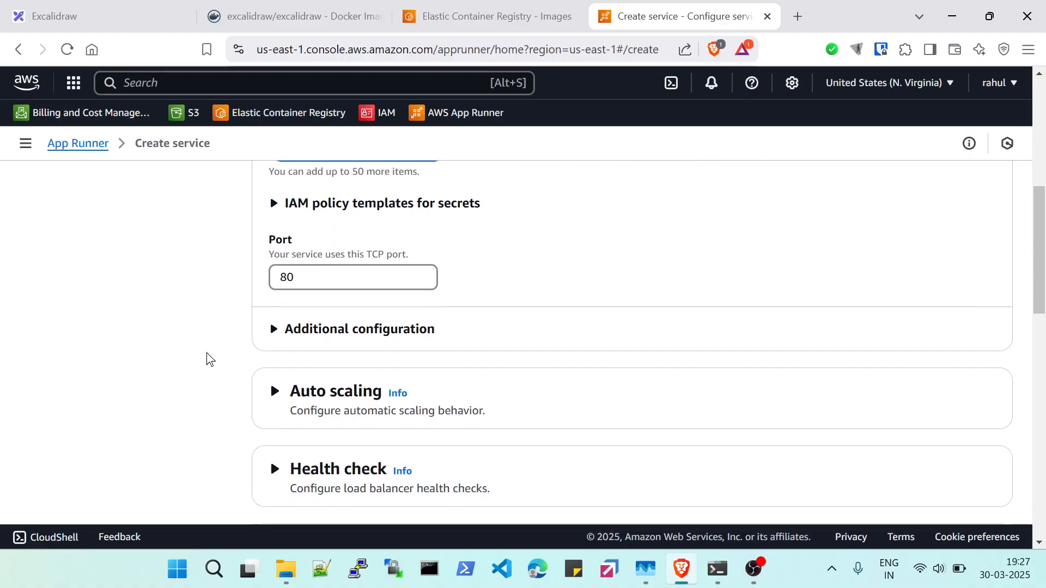
scroll(207, 353, down, 6)
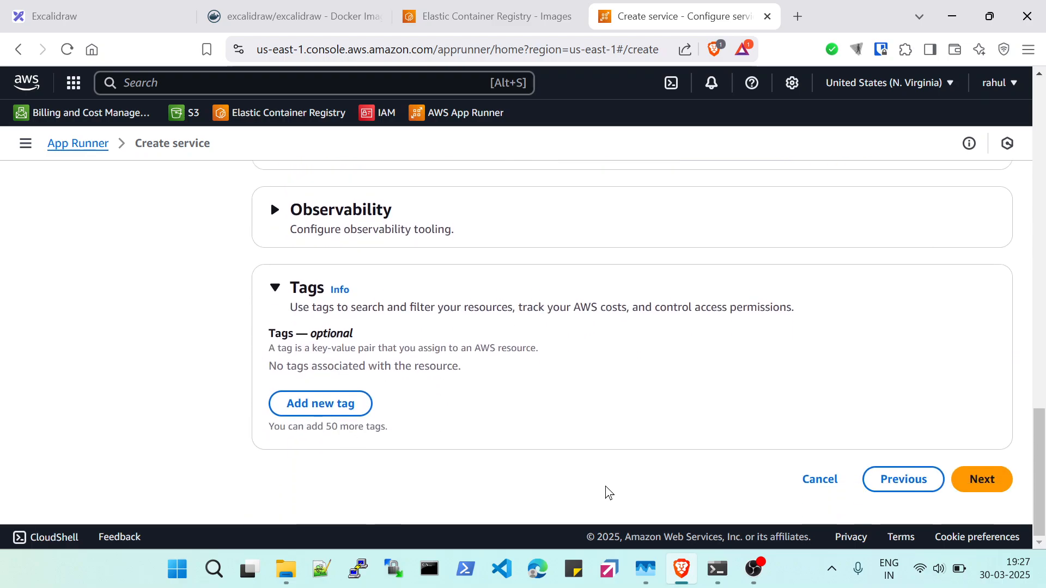
click(990, 487)
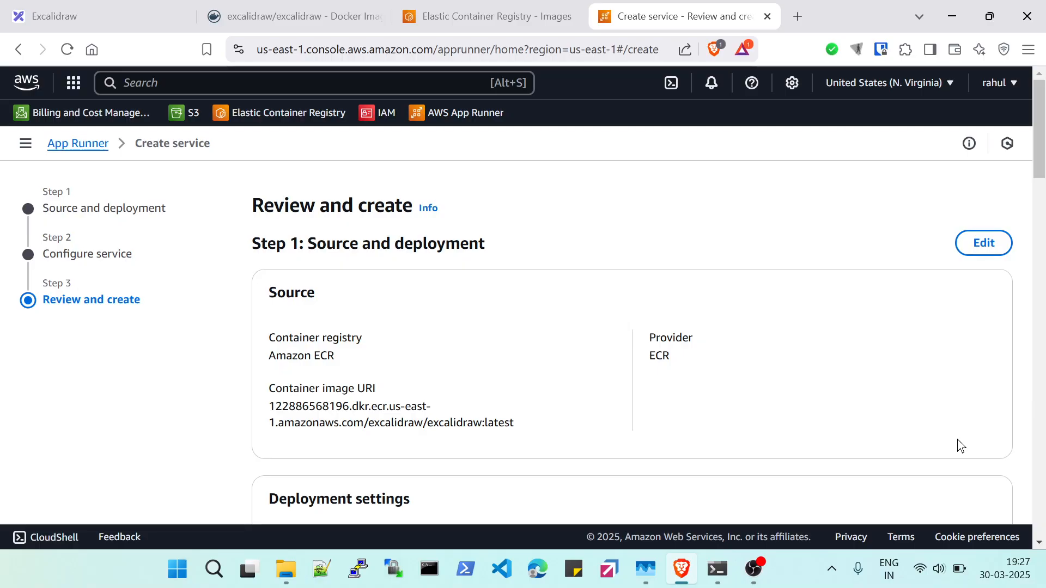
- Review the source, deployment and service settings, and create and deploy the App Runner service
scroll(924, 430, down, 20)
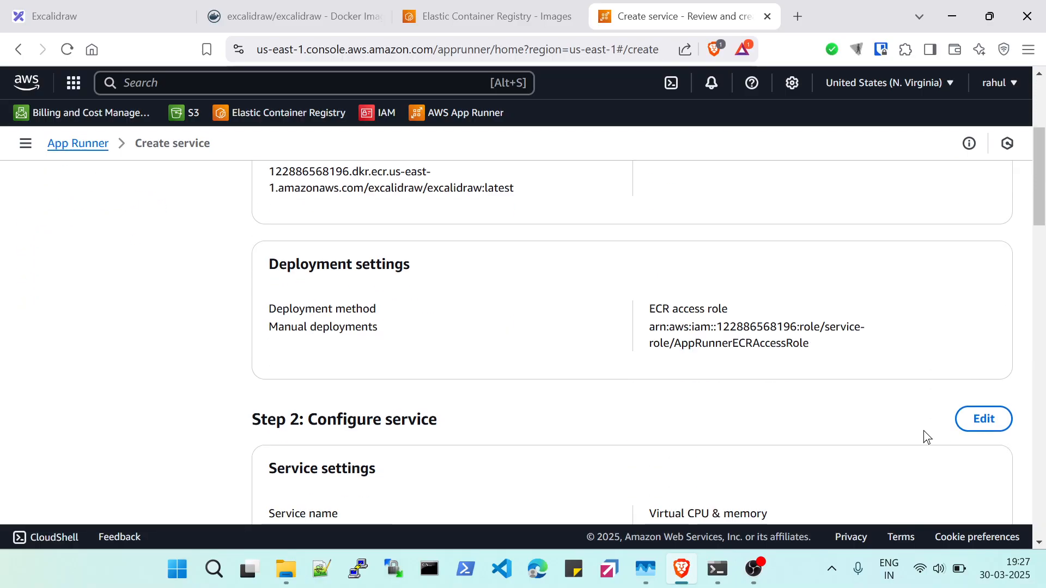
scroll(922, 428, down, 3)
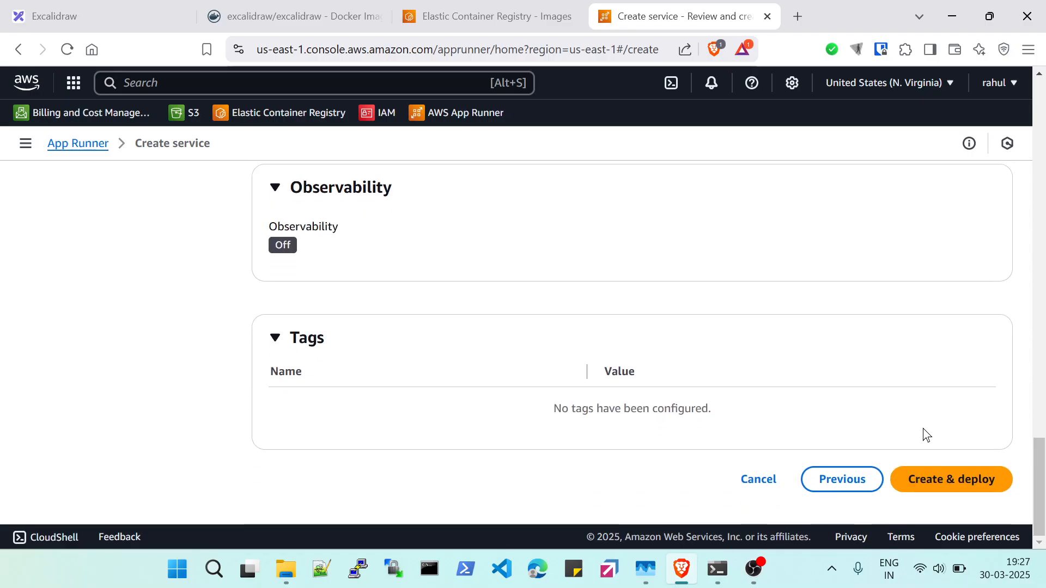
scroll(910, 424, up, 20)
scroll(910, 424, down, 10)
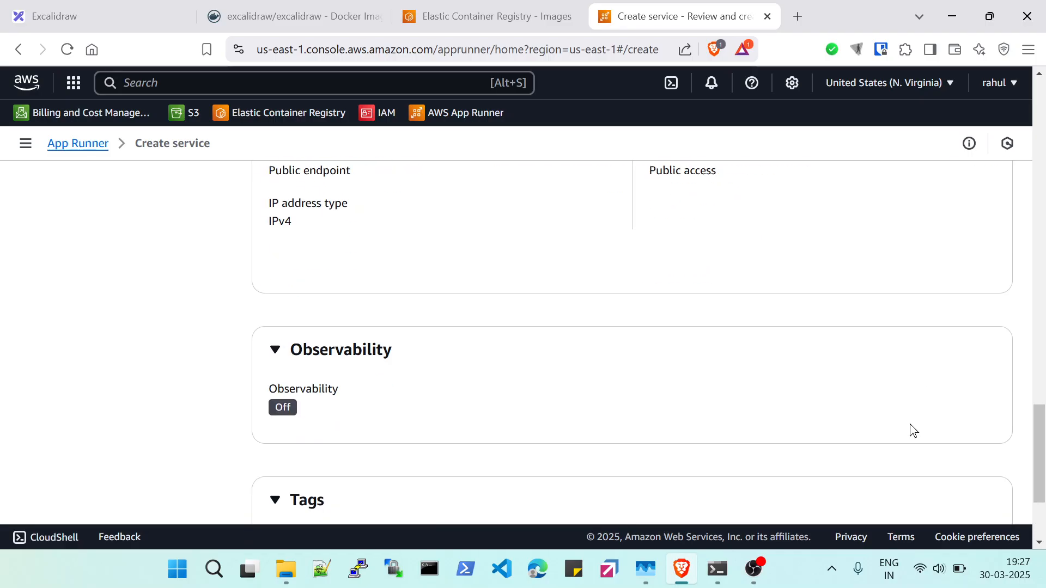
click(932, 485)
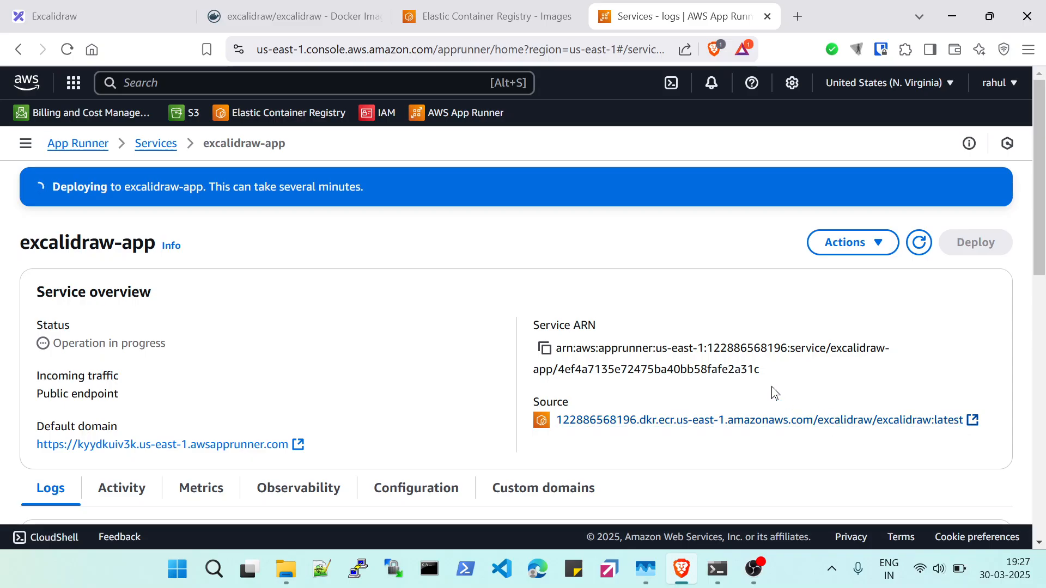
- Examine the excalidraw-app service's overview, event logs and application logs during the deployment
scroll(516, 354, down, 5)
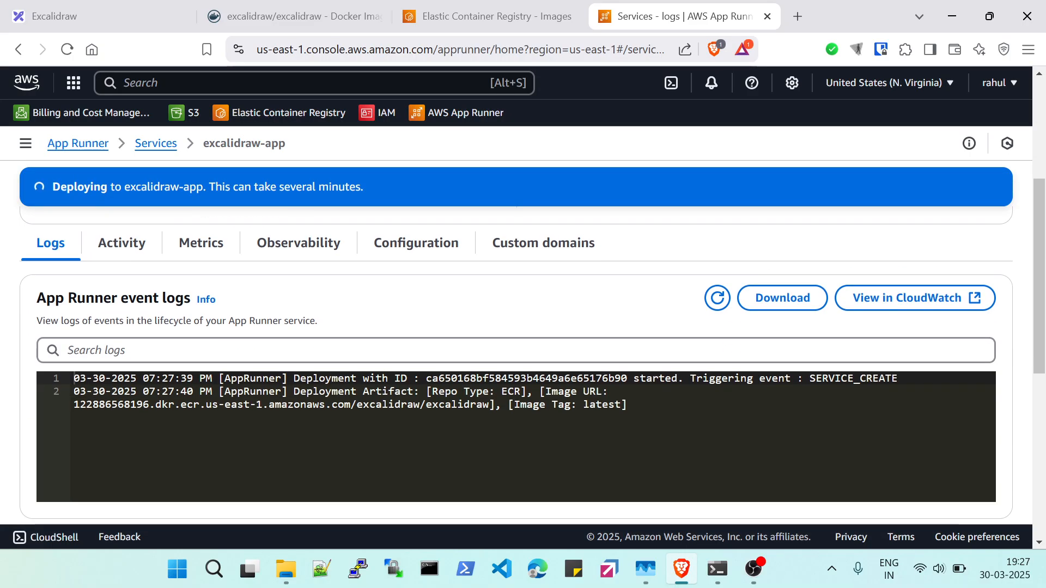
scroll(516, 354, up, 5)
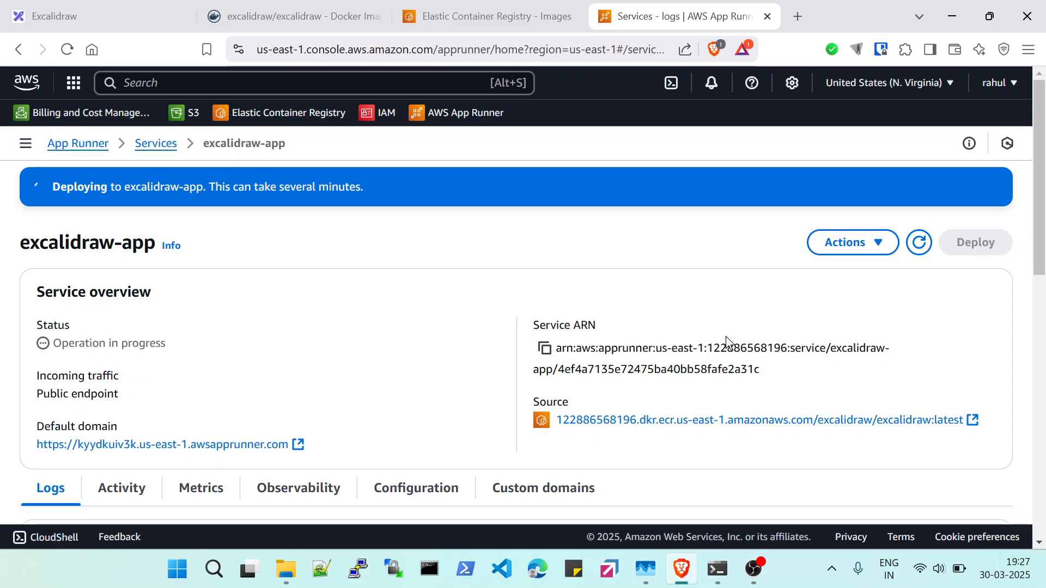
scroll(726, 340, down, 10)
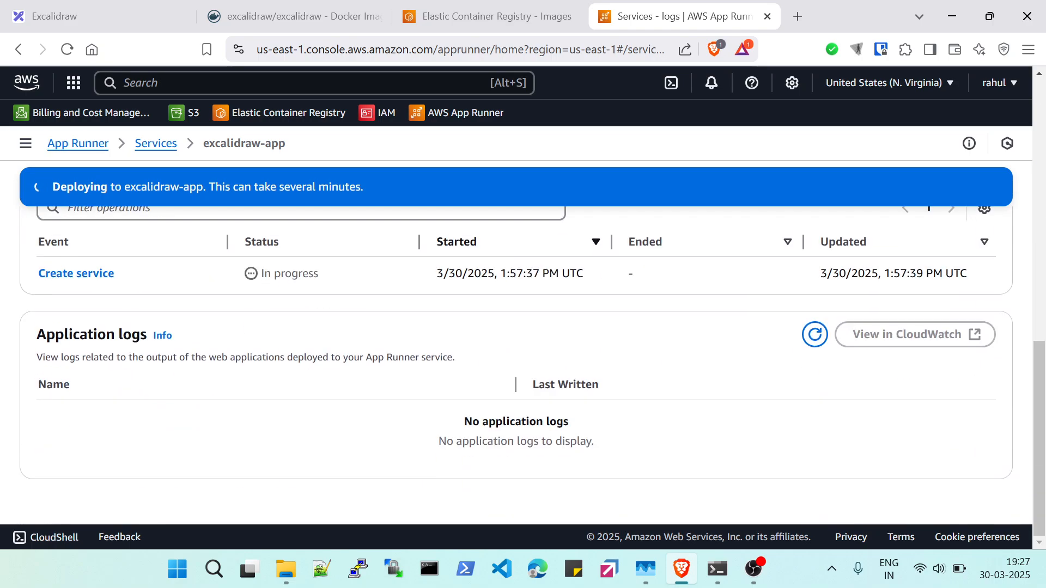
scroll(400, 427, up, 8)
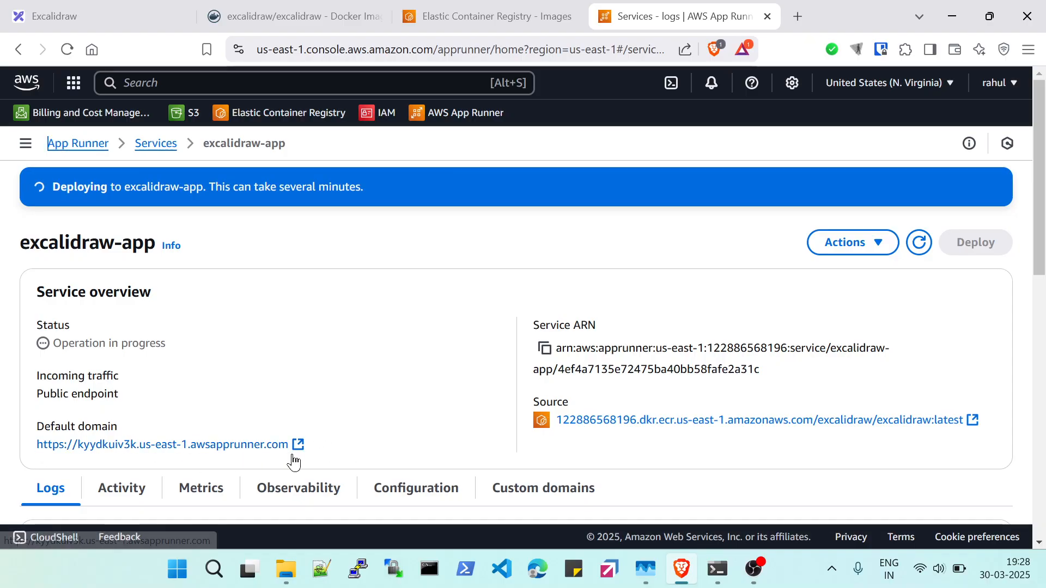
- Examine the custom domain settings of the excalidraw-app service
scroll(304, 408, down, 1)
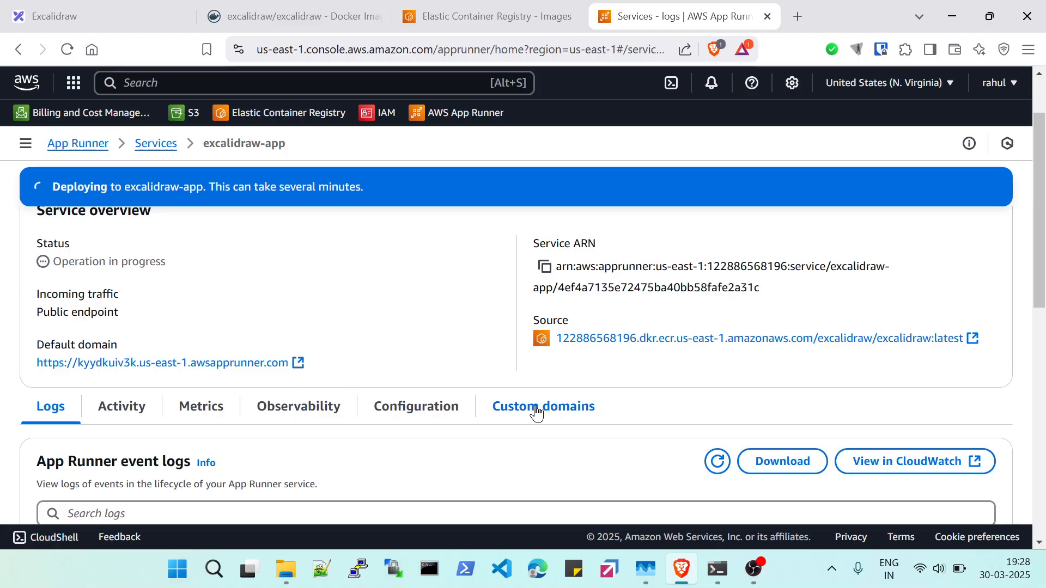
scroll(537, 410, down, 1)
scroll(543, 393, down, 1)
click(548, 327)
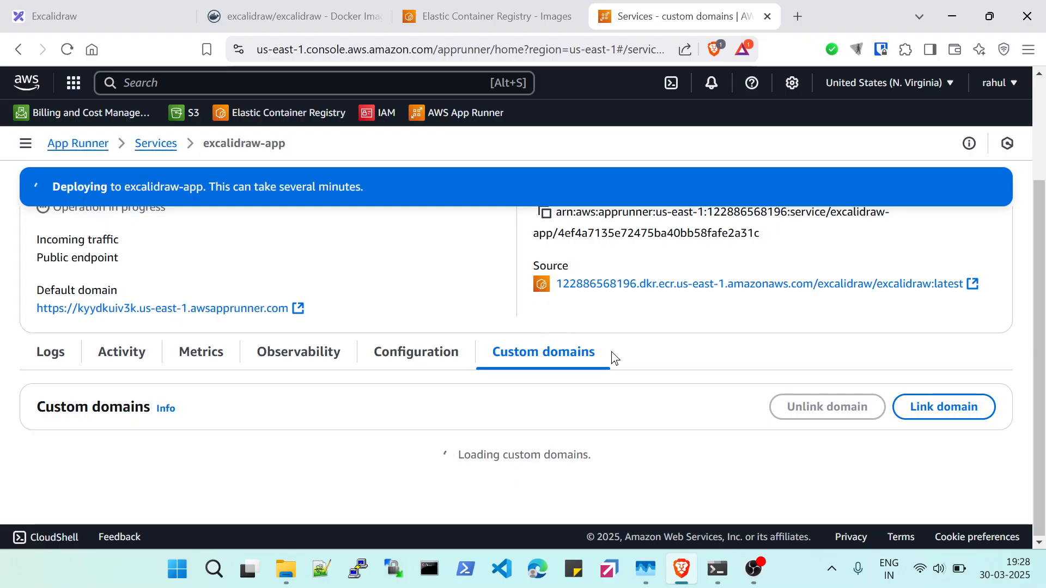
scroll(590, 366, down, 1)
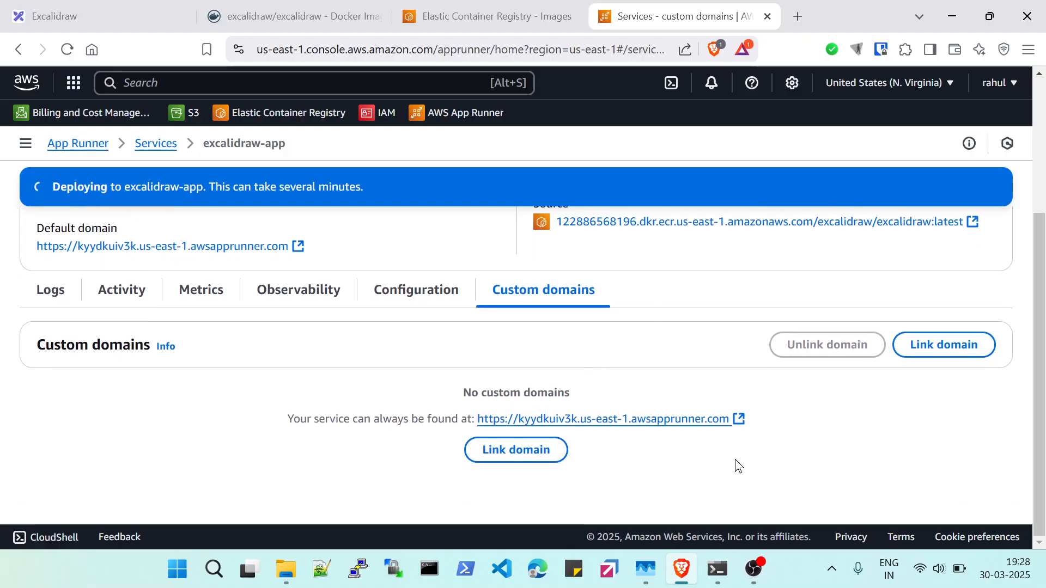
scroll(589, 452, up, 2)
scroll(580, 468, down, 2)
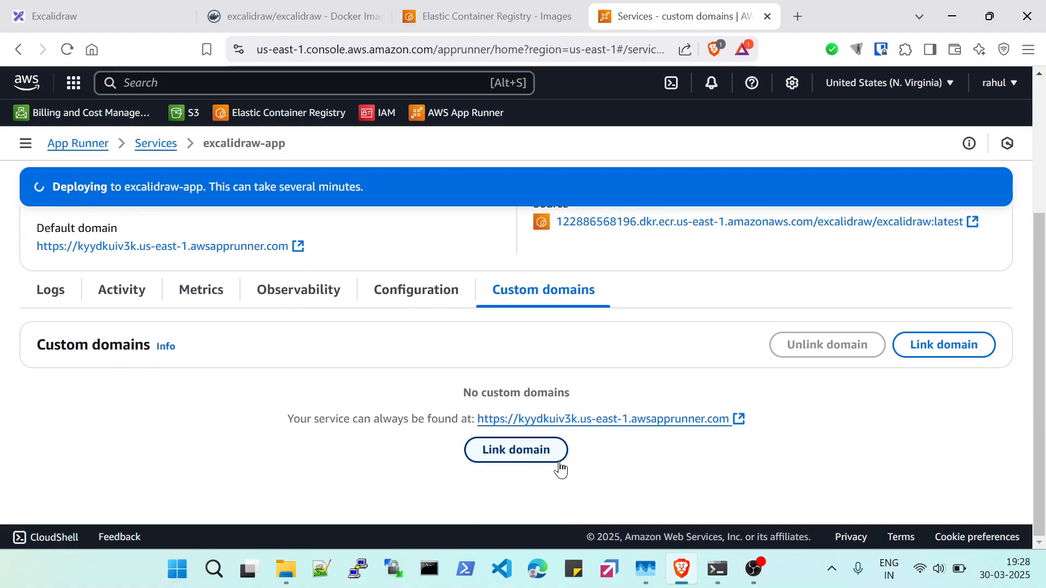
scroll(583, 456, up, 2)
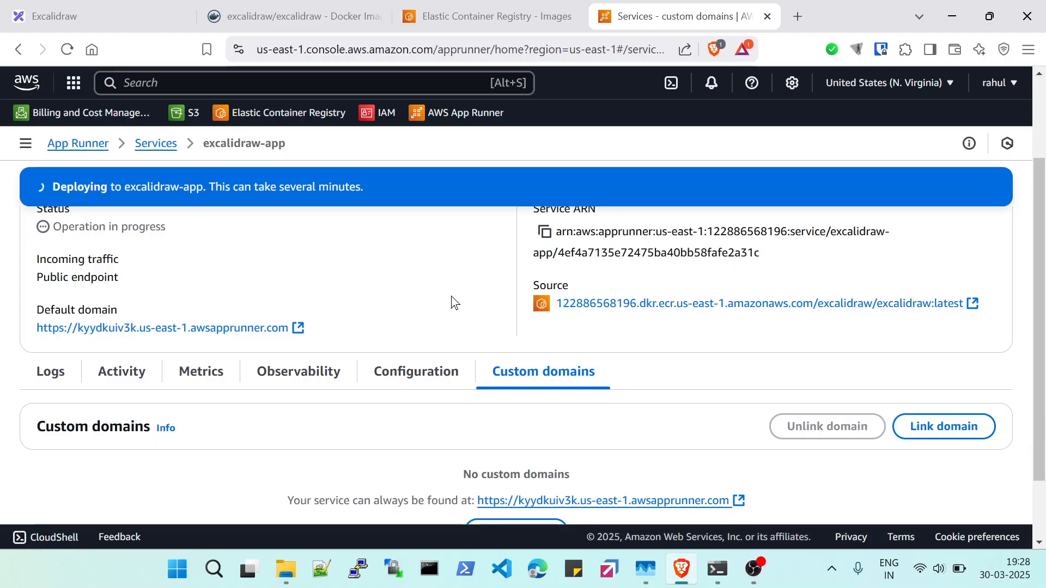
scroll(451, 295, up, 2)
scroll(455, 316, down, 2)
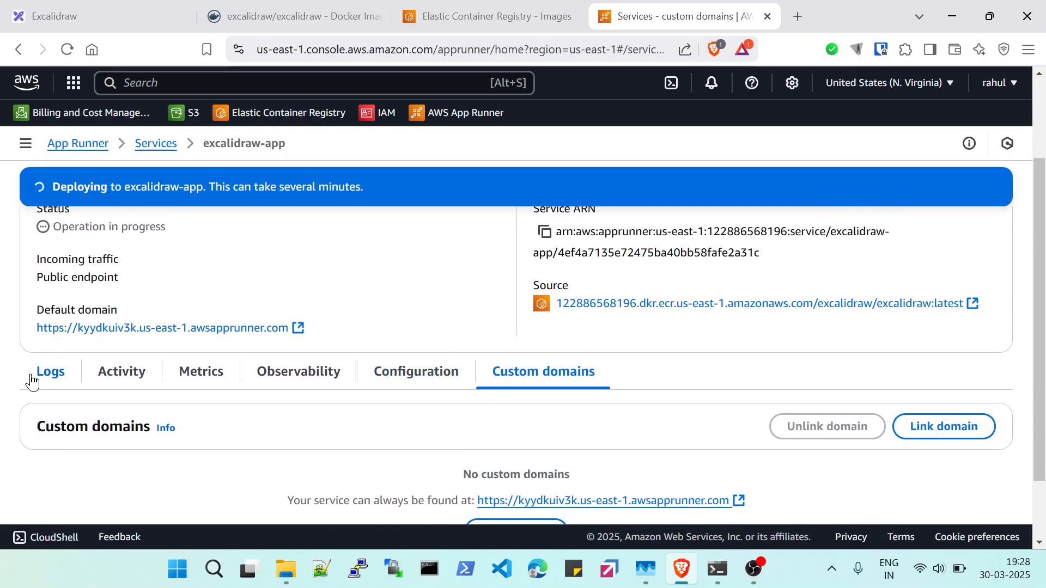
- Examine the App Runner event logs and the service overview of excalidraw-app
click(59, 371)
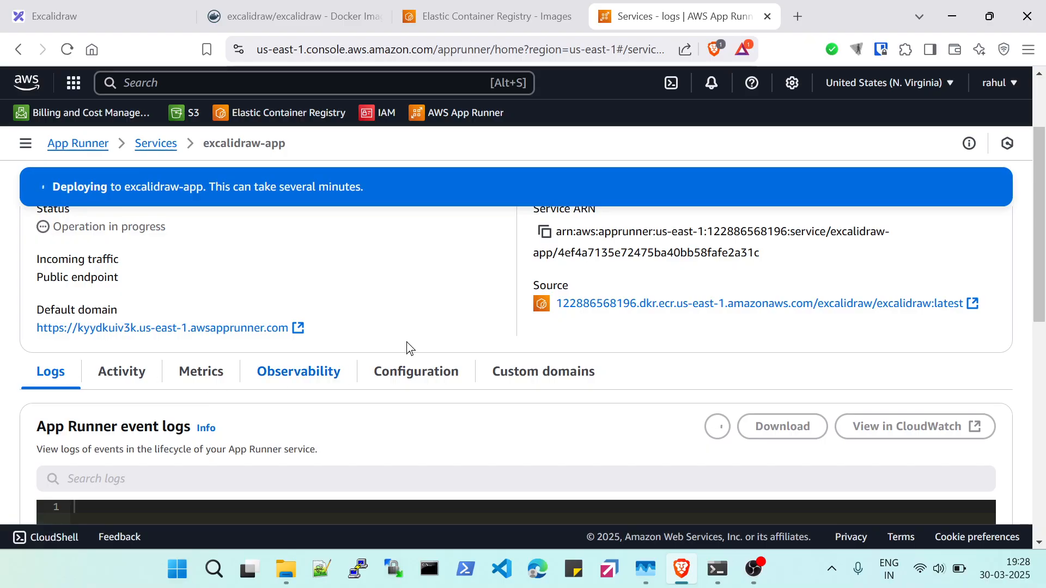
scroll(443, 294, down, 2)
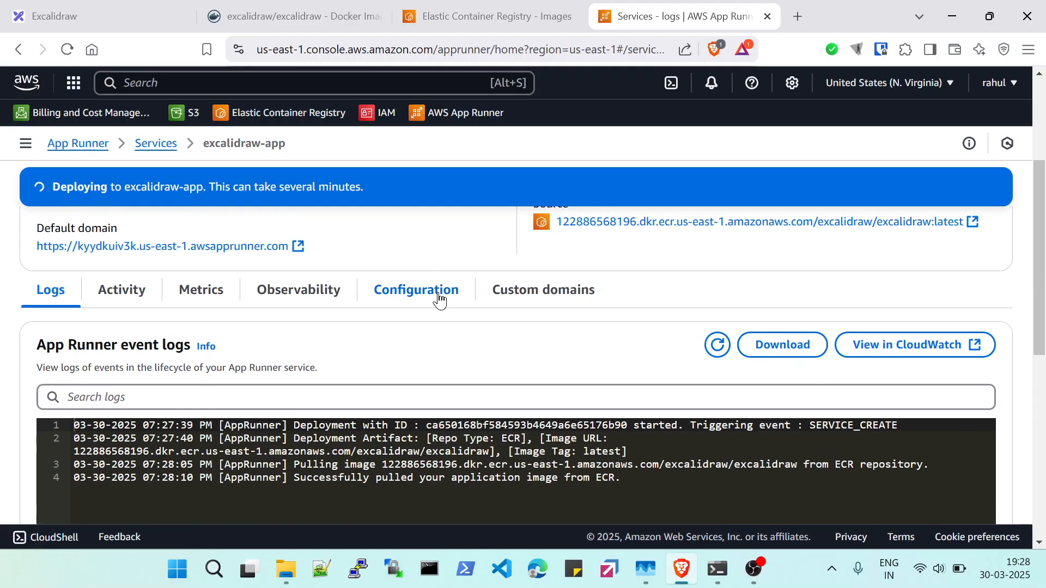
scroll(422, 289, up, 4)
scroll(349, 321, down, 2)
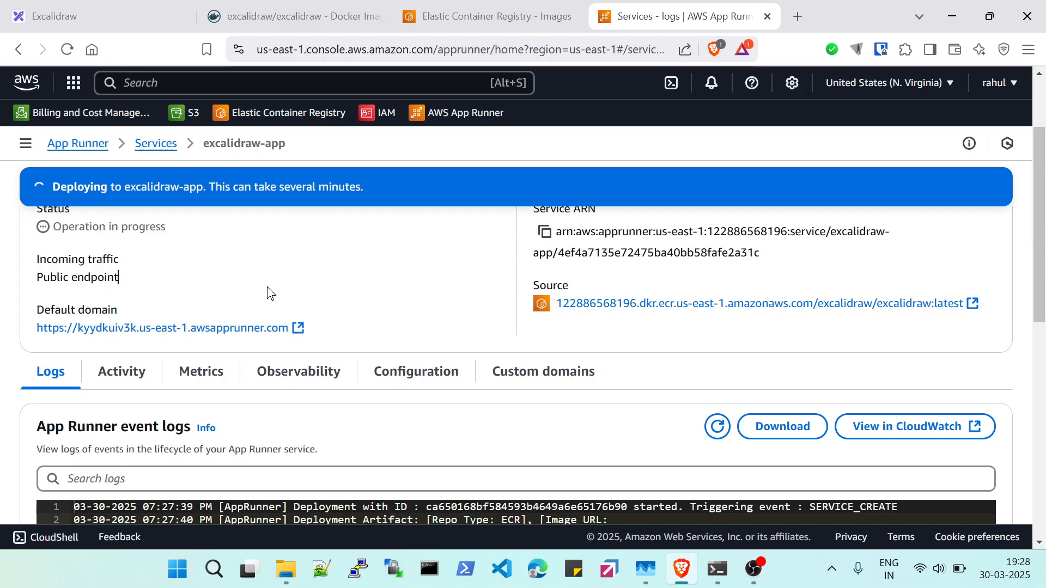
- Open the service's default domain in a new browser tab
click(297, 328)
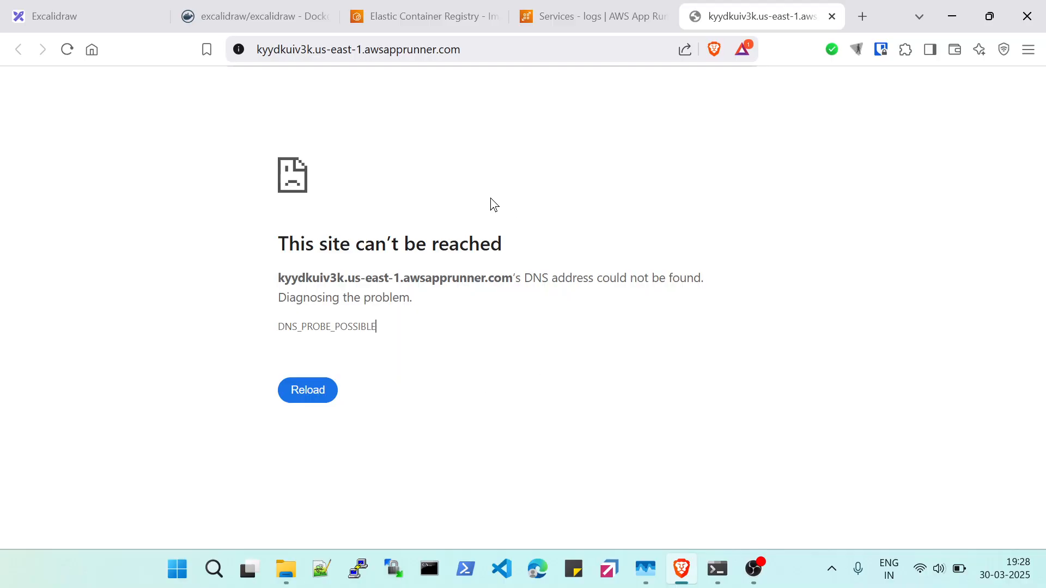
drag(376, 326, 233, 145)
click(233, 145)
- Return to the excalidraw-app service page and examine its deployment and application logs
click(607, 17)
scroll(695, 288, down, 4)
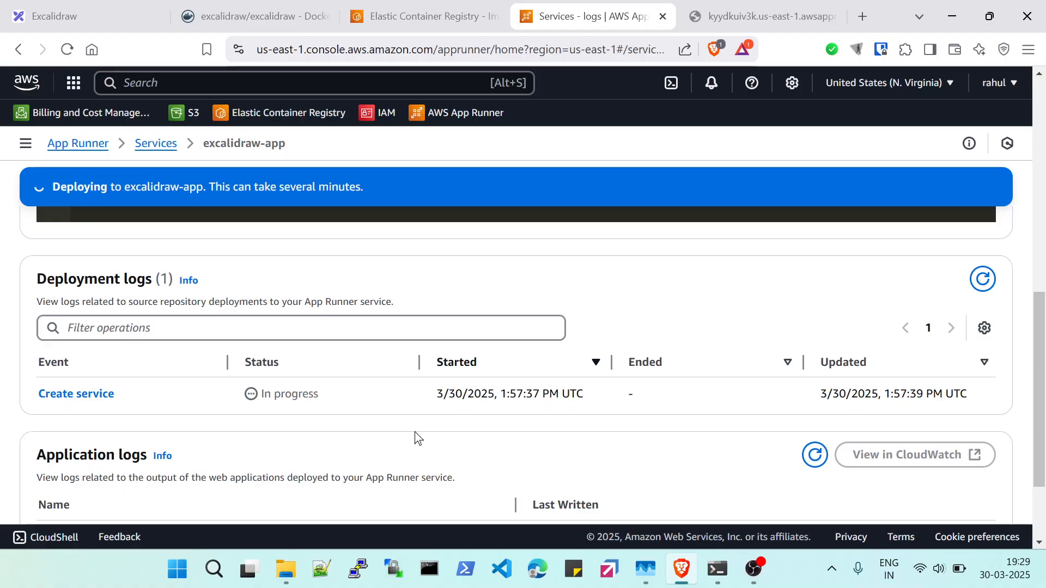
scroll(414, 431, down, 2)
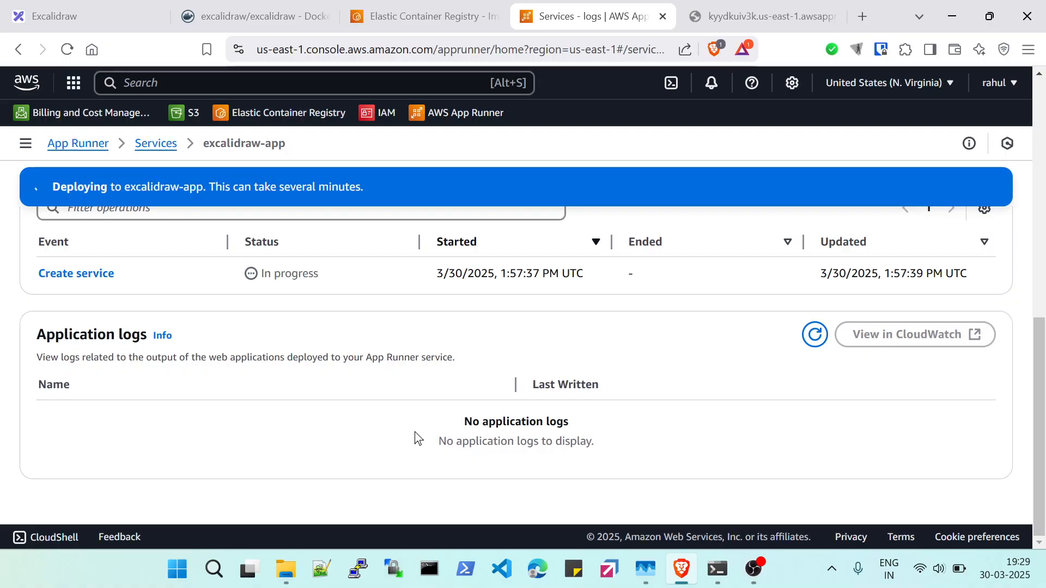
scroll(414, 431, up, 1)
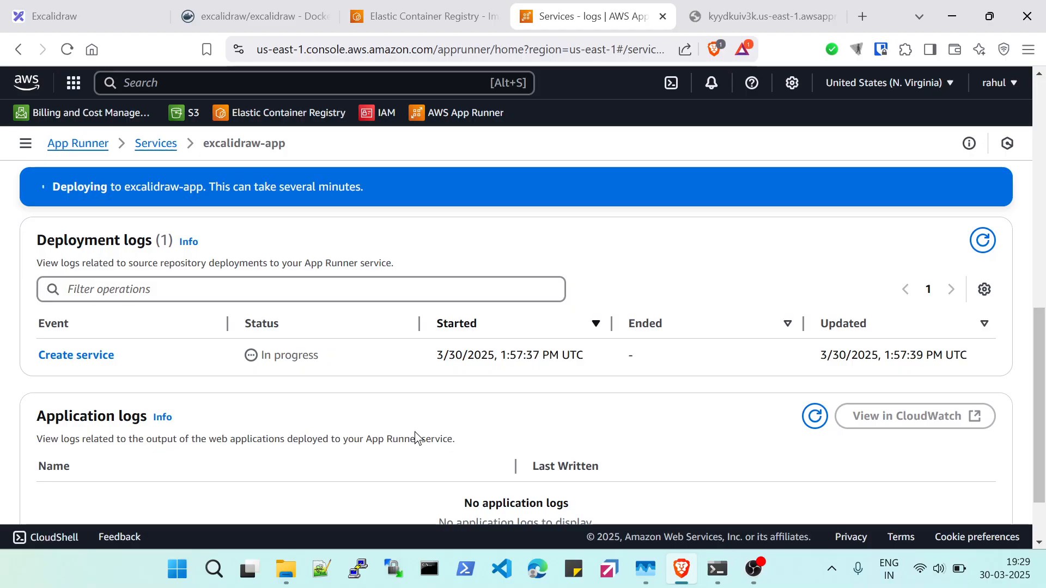
scroll(414, 431, up, 1)
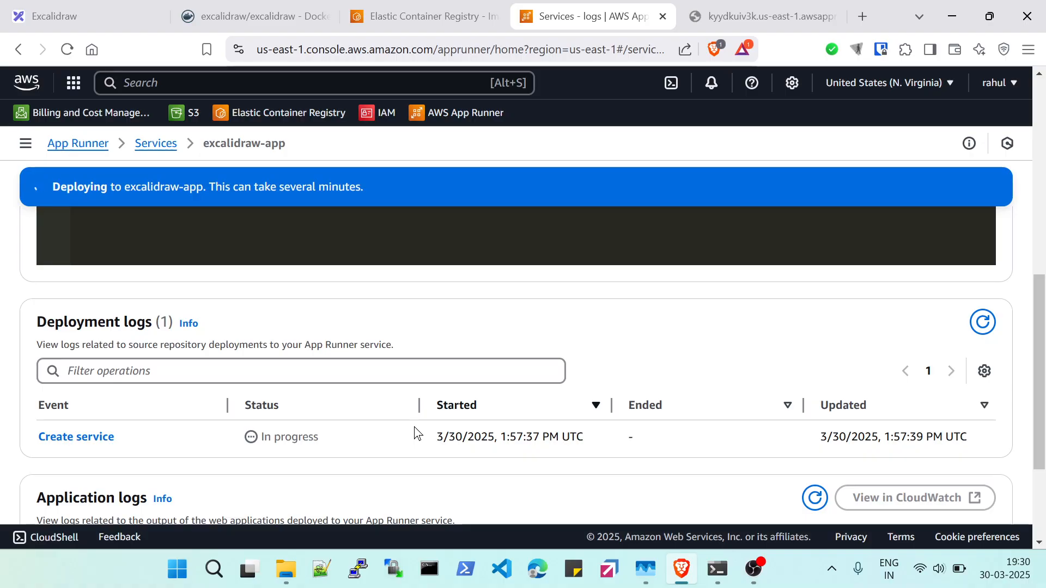
- Refresh the deployment logs and the whole service page, and examine the updated event, deployment and application logs
click(981, 324)
scroll(770, 328, up, 10)
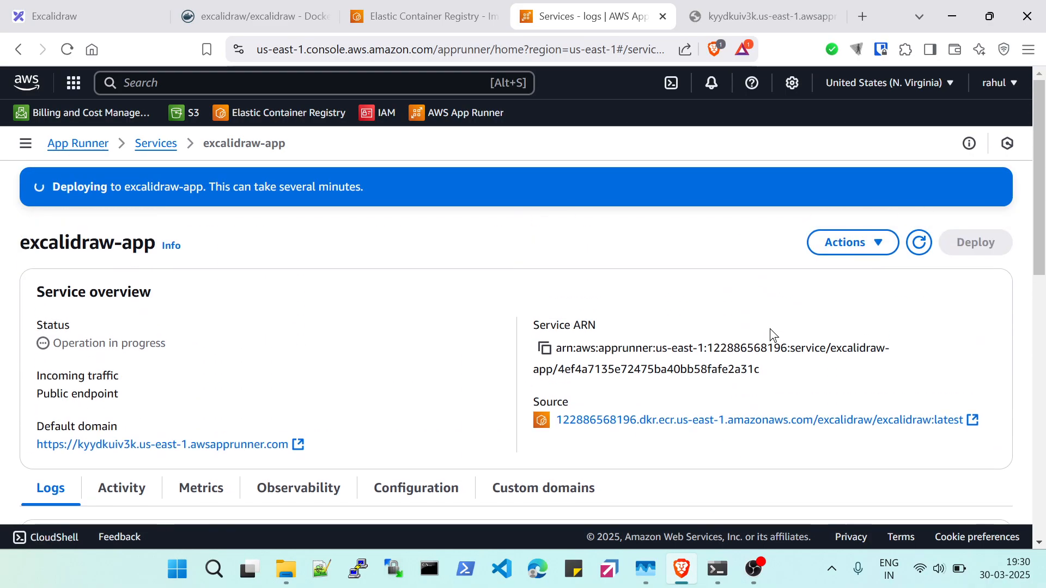
click(923, 246)
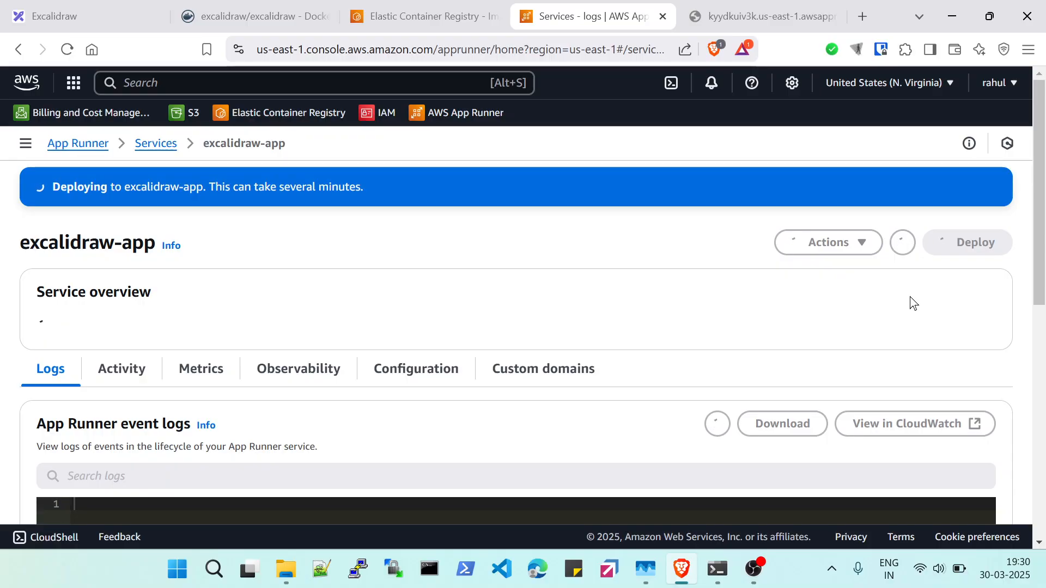
scroll(910, 297, down, 8)
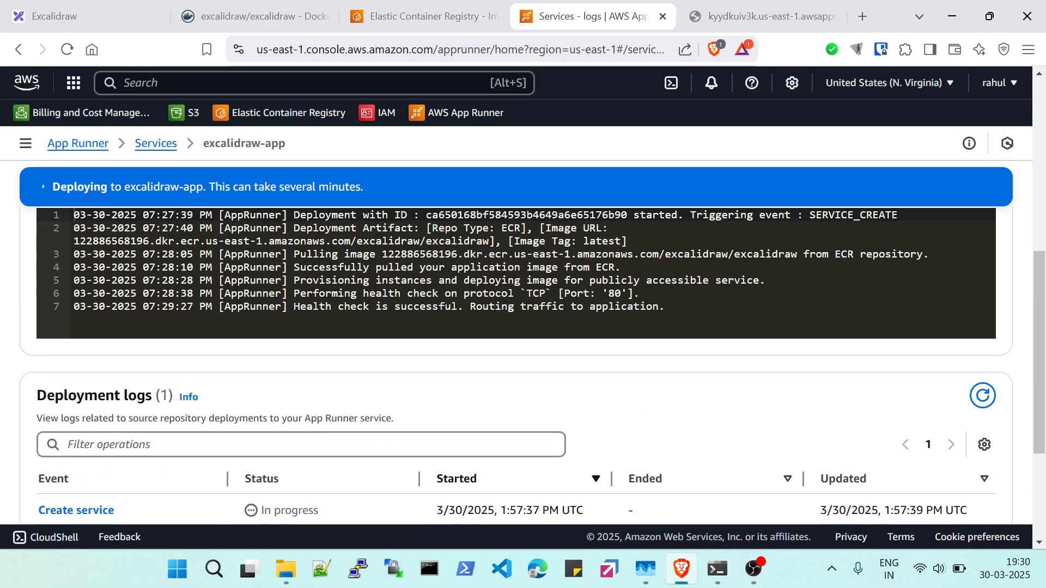
scroll(898, 307, down, 3)
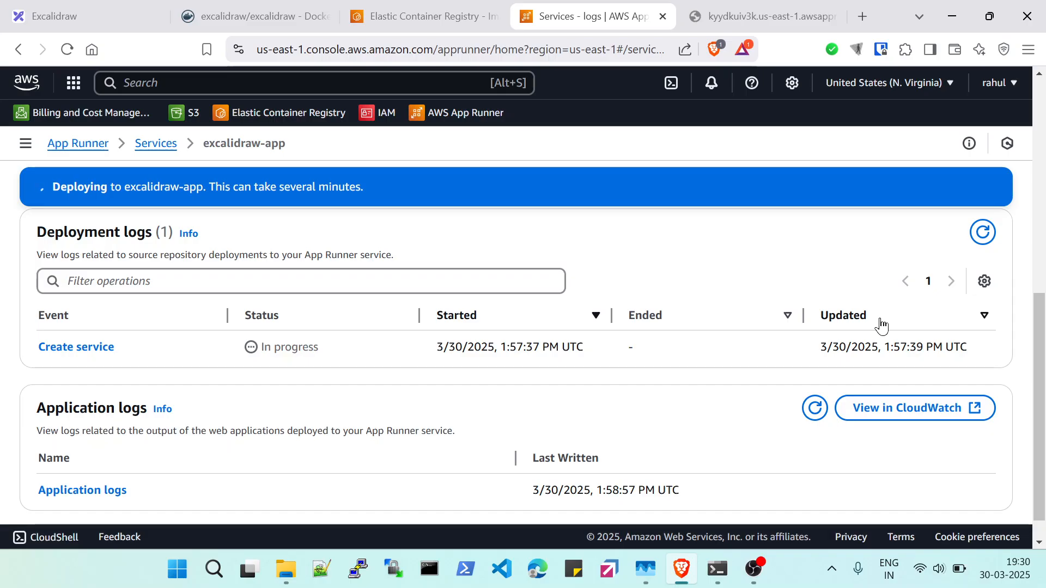
- Reload the default domain's page, and refresh the service page to check its status and deployment logs
click(737, 20)
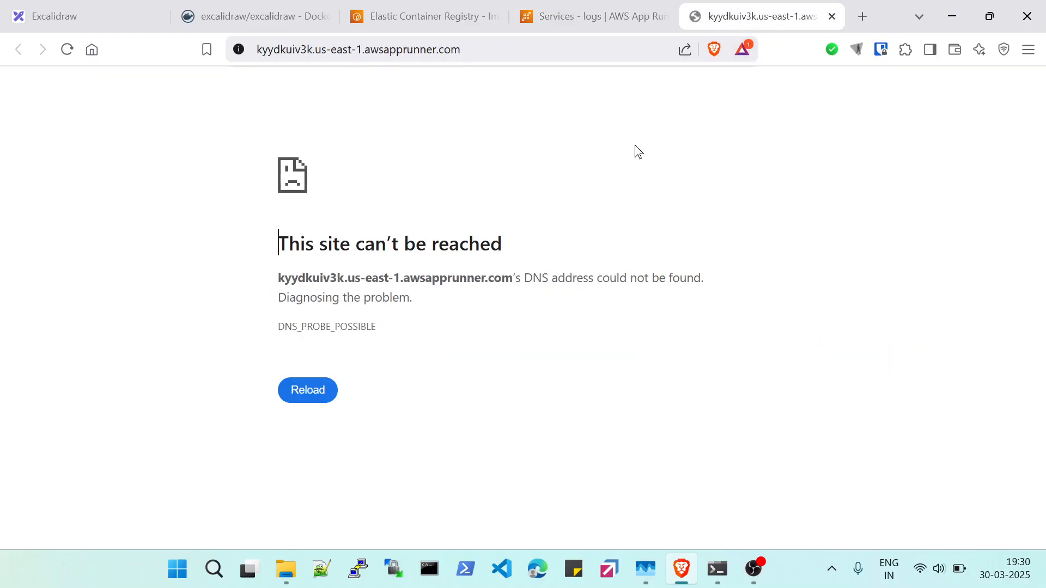
click(321, 397)
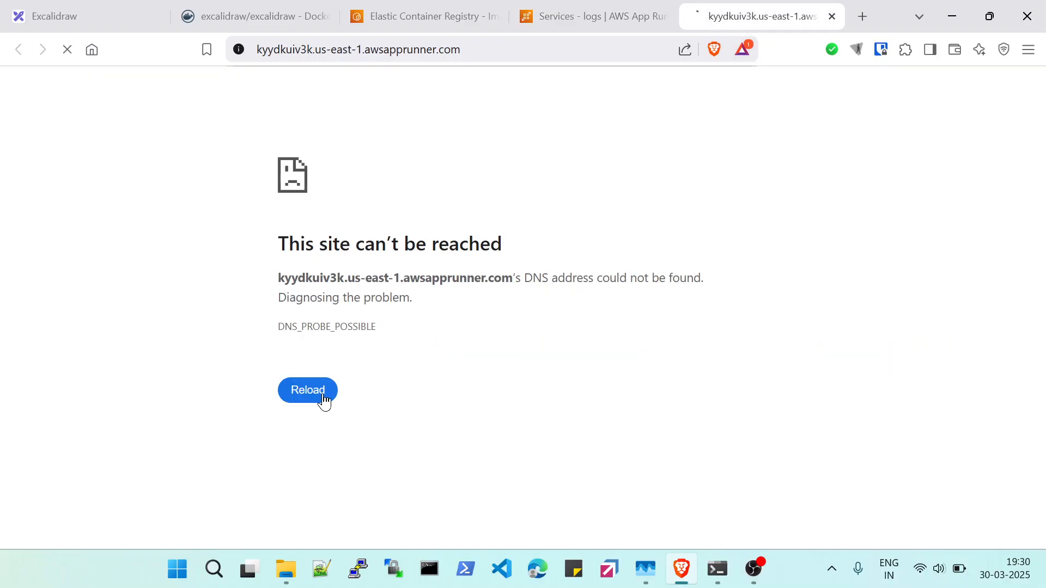
click(579, 17)
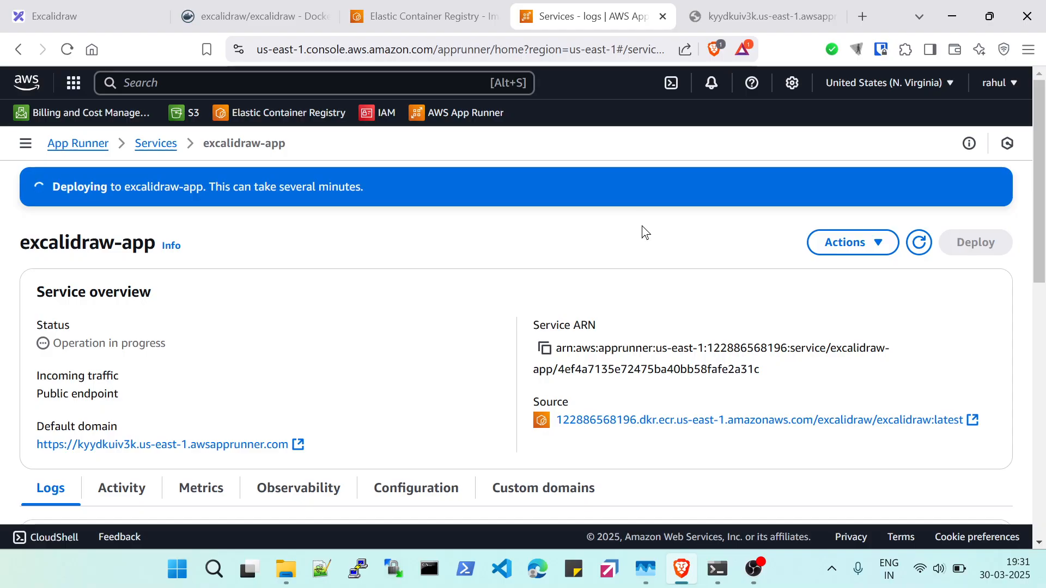
click(915, 242)
scroll(917, 246, down, 8)
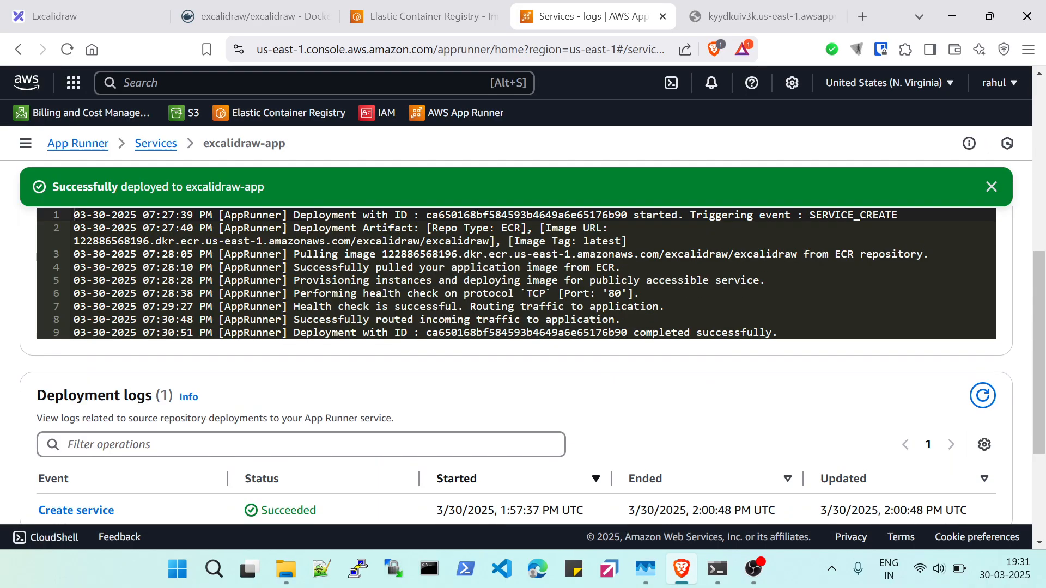
click(982, 240)
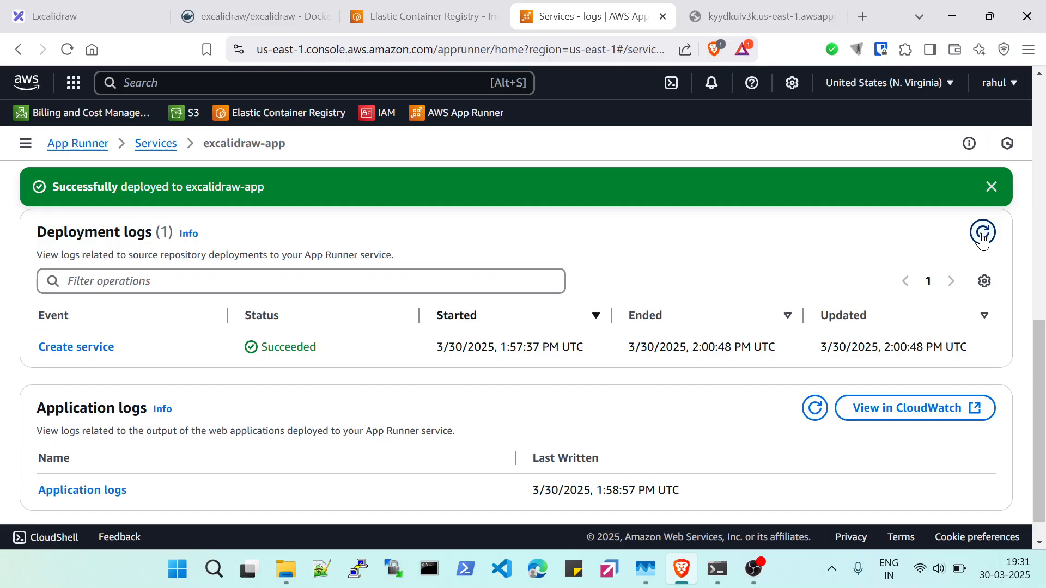
scroll(338, 389, up, 8)
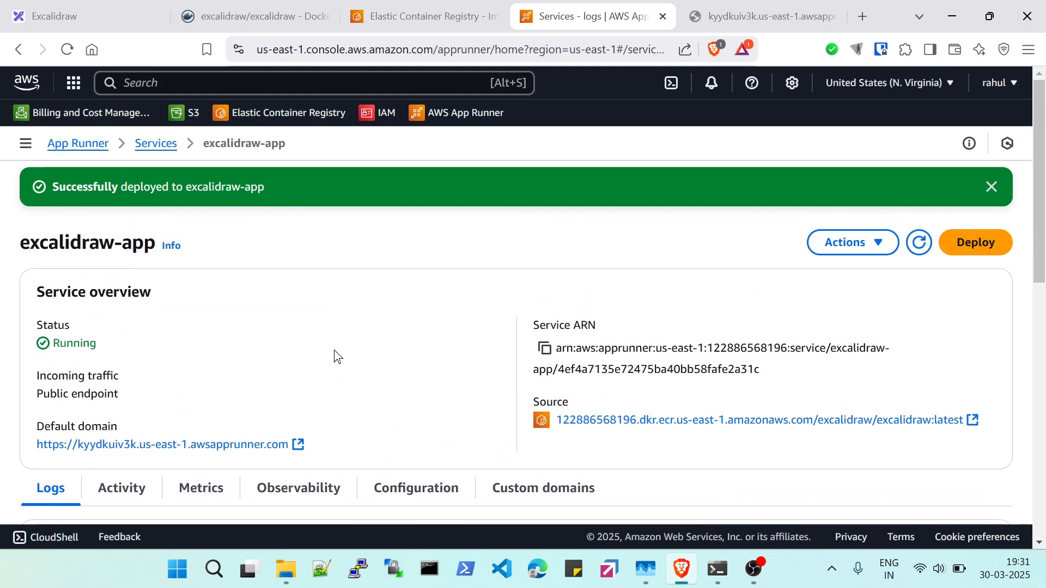
- Reload the open default domain page to test the deployed Excalidraw application
click(791, 16)
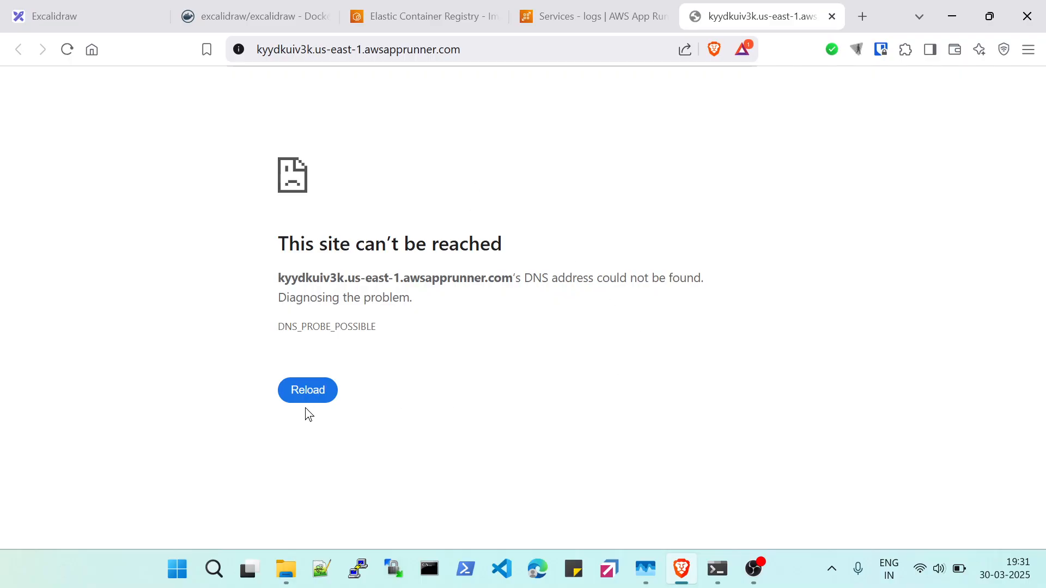
click(304, 391)
click(302, 392)
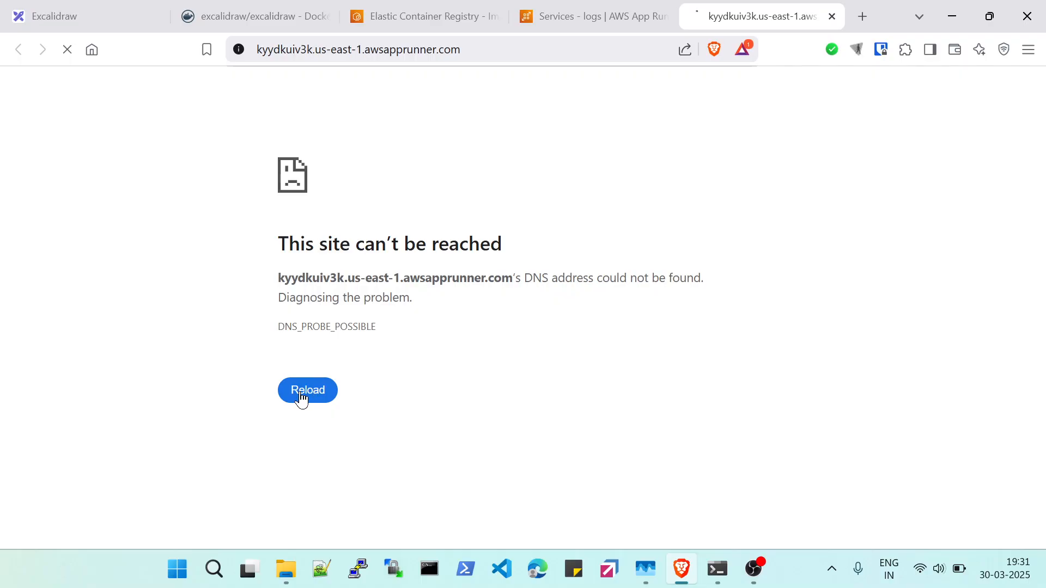
- Recheck the service's event and application logs, and refresh the deployment logs
click(600, 27)
scroll(550, 185, down, 5)
scroll(544, 189, down, 5)
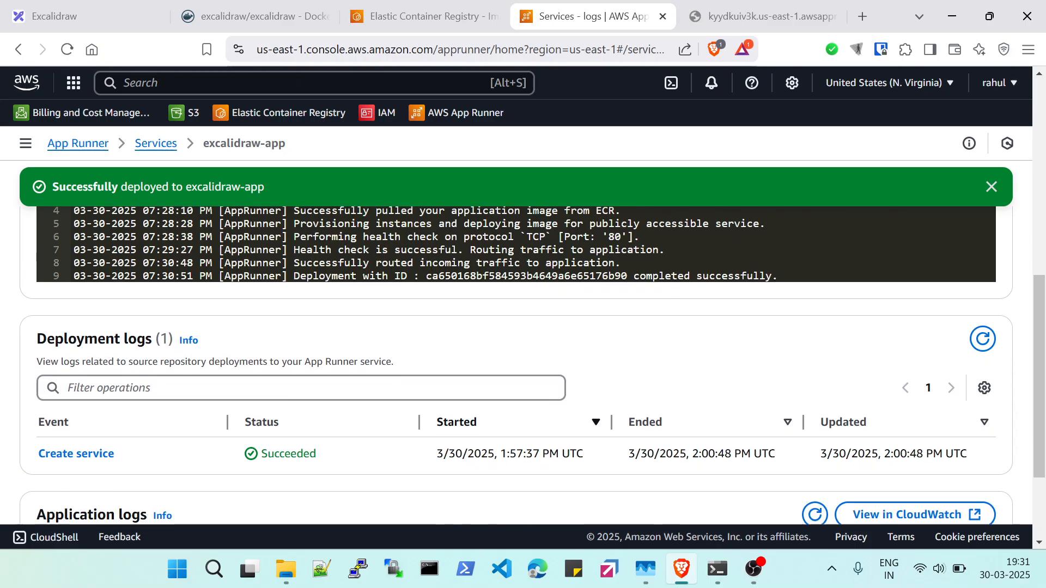
scroll(568, 270, down, 3)
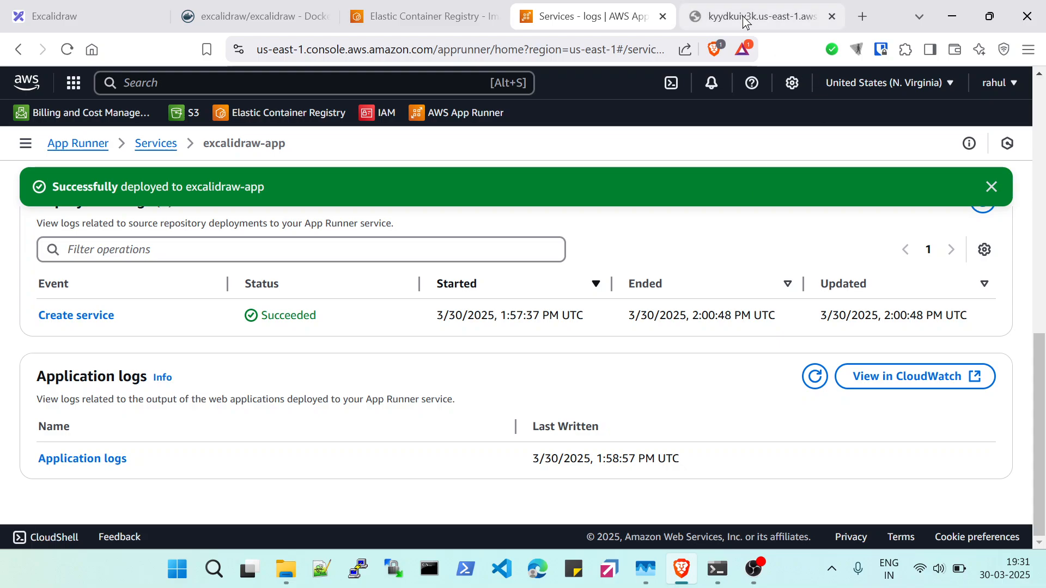
scroll(836, 334, up, 1)
click(984, 281)
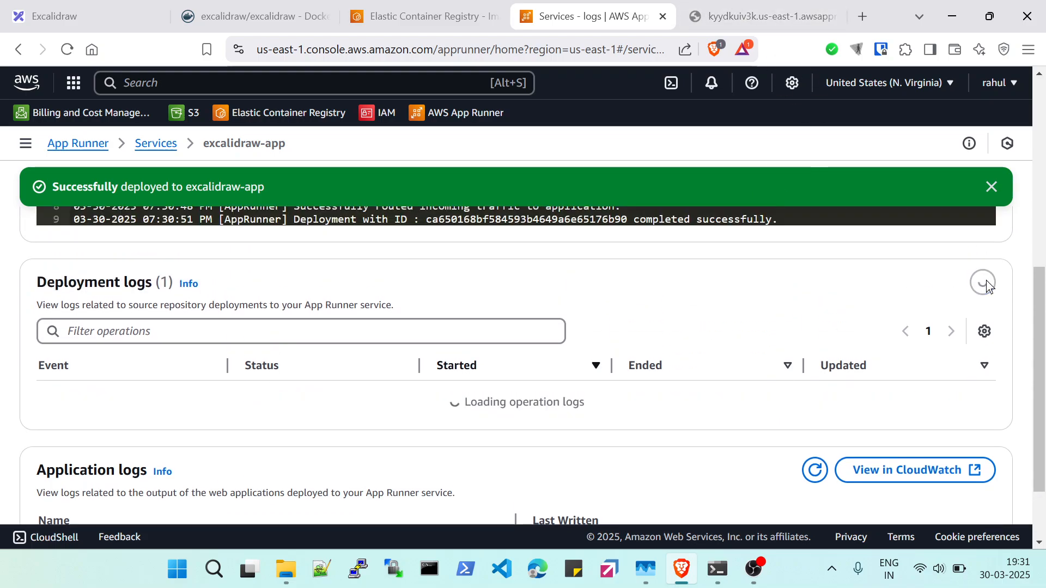
- Retry loading the Excalidraw application at the service's default domain
click(754, 17)
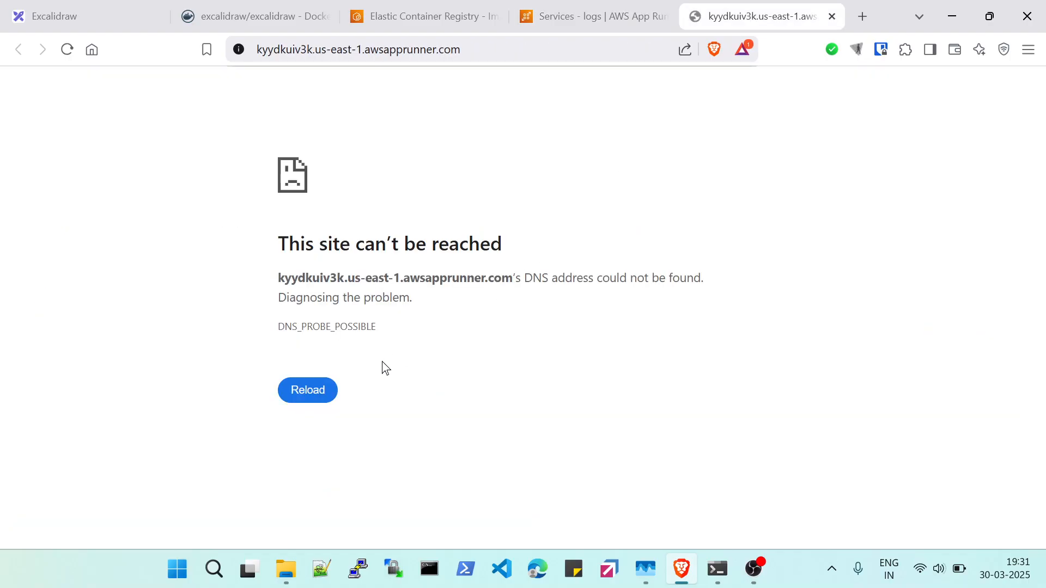
click(292, 388)
click(298, 390)
- Reopen the default domain from the service overview, close the duplicate browser tab and reload the remaining page
click(594, 17)
scroll(327, 289, up, 7)
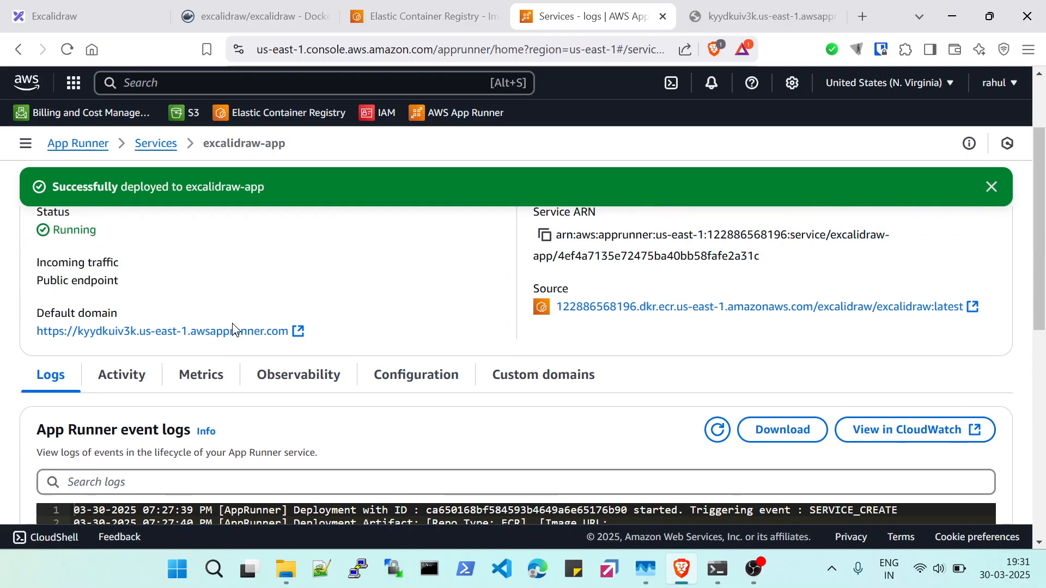
click(184, 333)
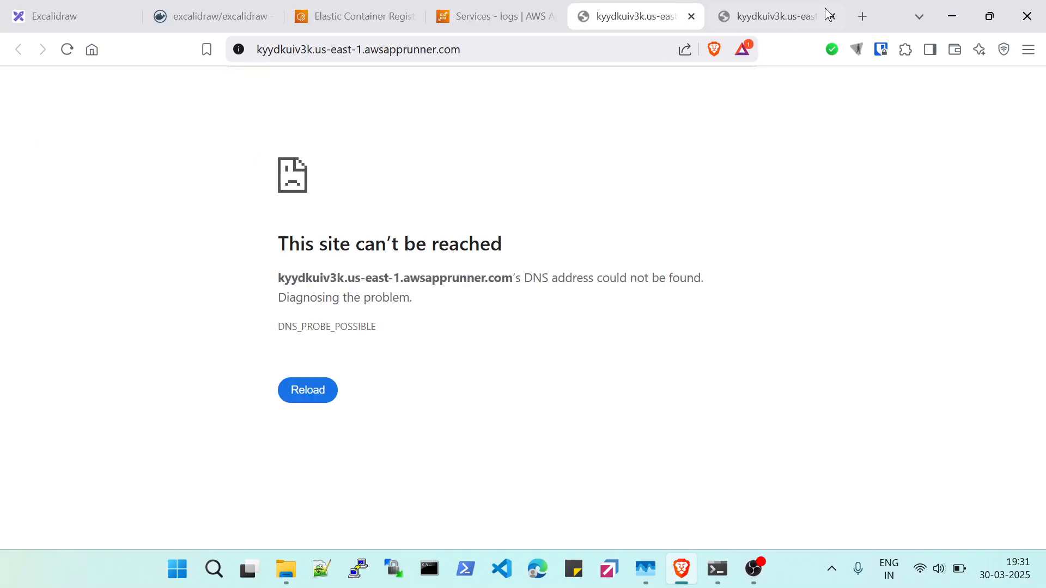
click(832, 17)
click(309, 396)
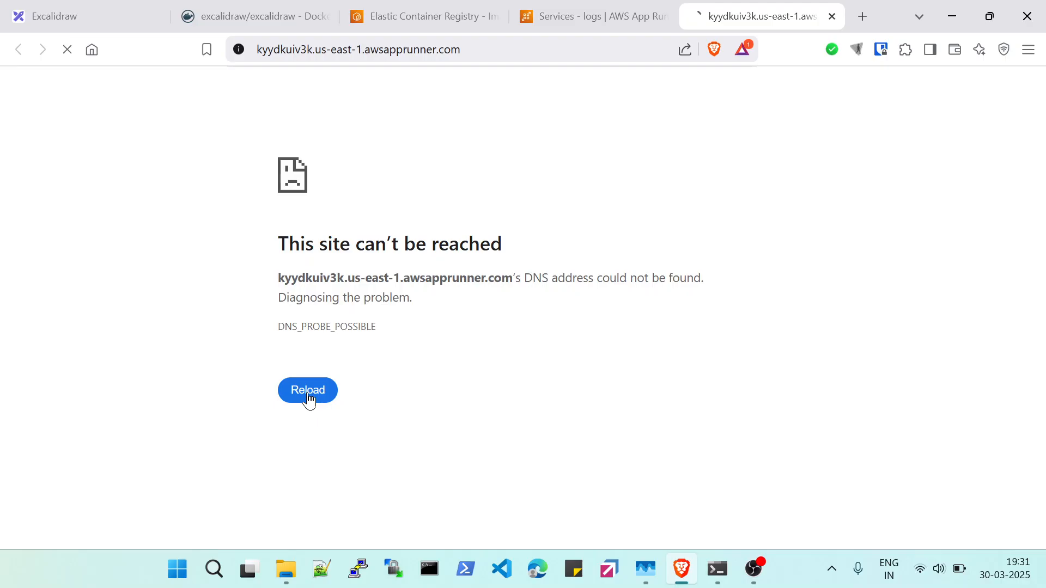
- Dismiss the deployment notification on the excalidraw-app page and review the App Runner event logs
click(609, 21)
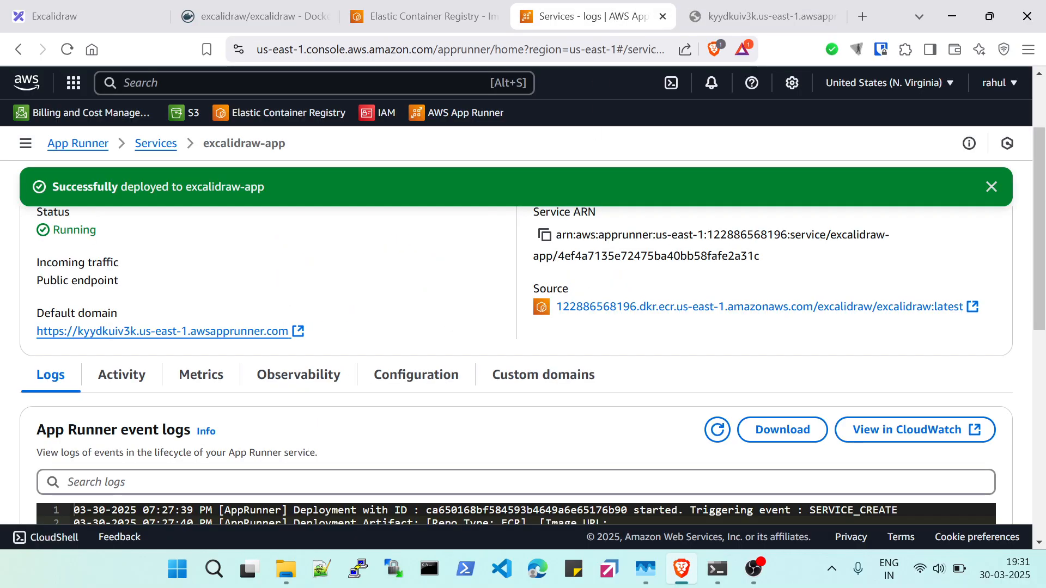
click(993, 187)
scroll(660, 218, down, 7)
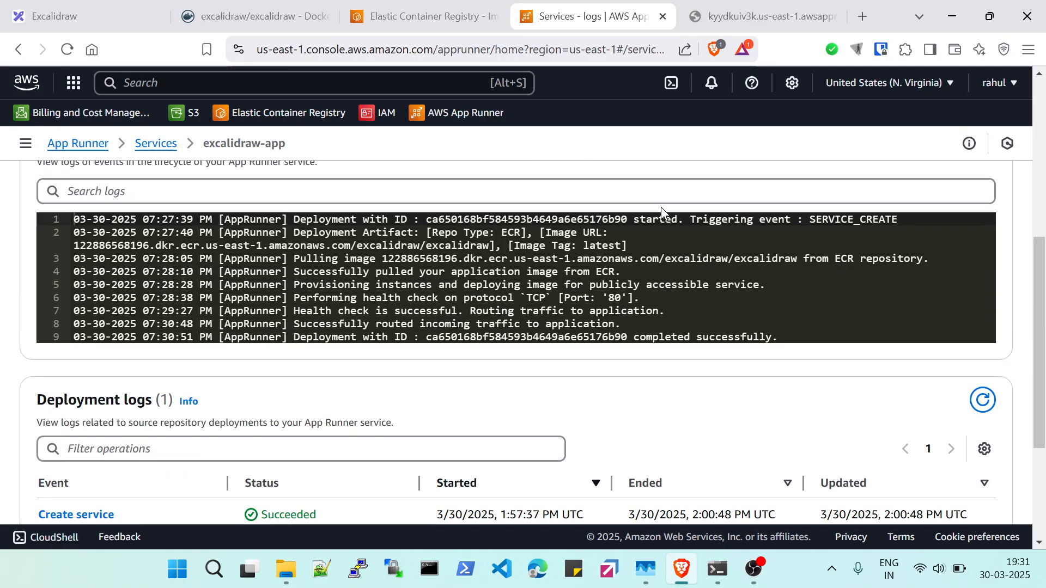
- Return to the page at the service's default domain and reload it
scroll(655, 201, up, 10)
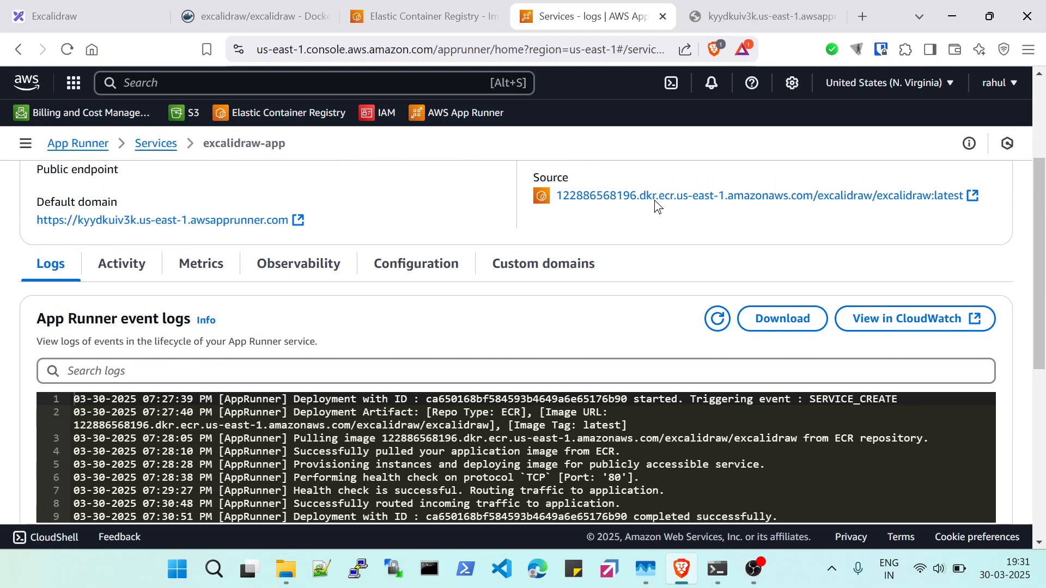
click(740, 10)
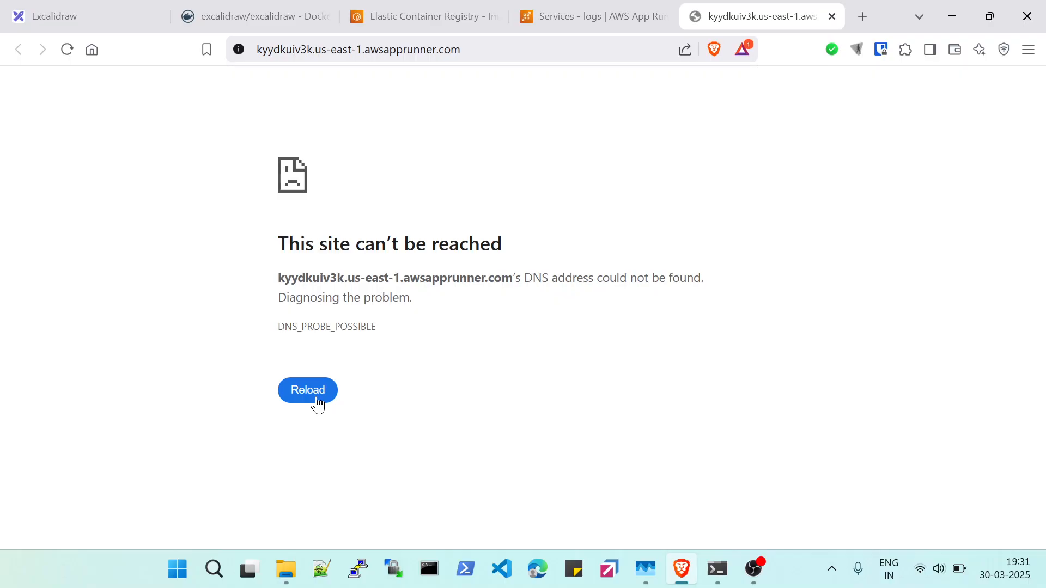
click(317, 401)
click(317, 402)
- Review the excalidraw-app service's event logs, deployment logs and service overview for the deployment status
click(561, 22)
scroll(496, 267, down, 4)
scroll(494, 276, down, 3)
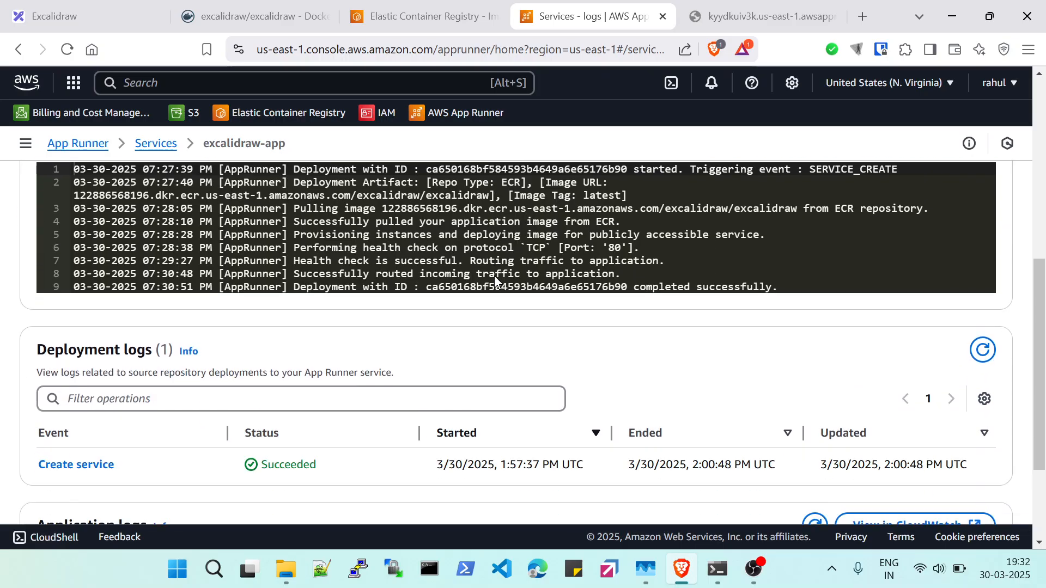
scroll(493, 305, down, 3)
scroll(496, 345, up, 5)
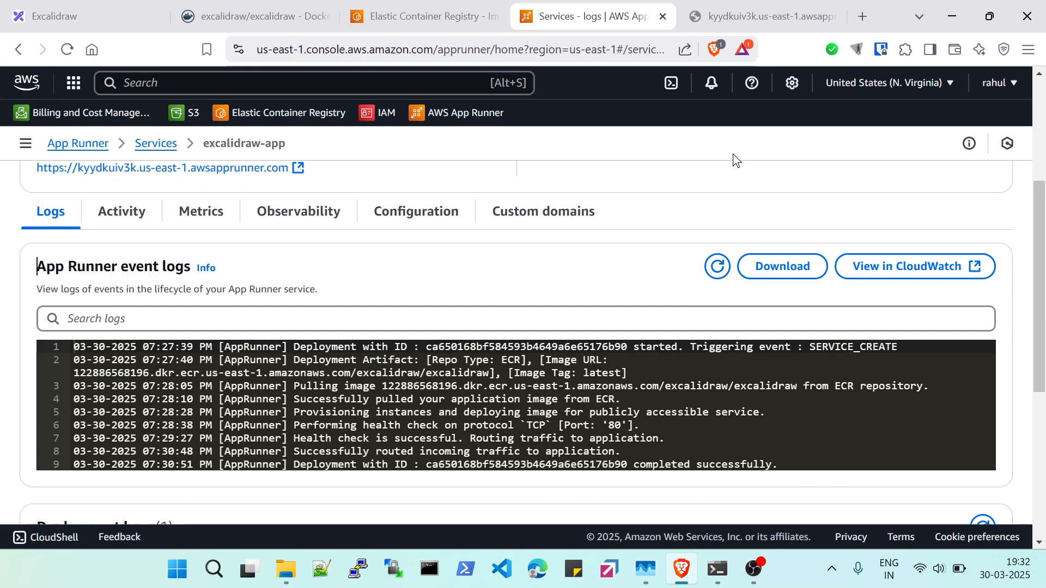
scroll(571, 273, down, 5)
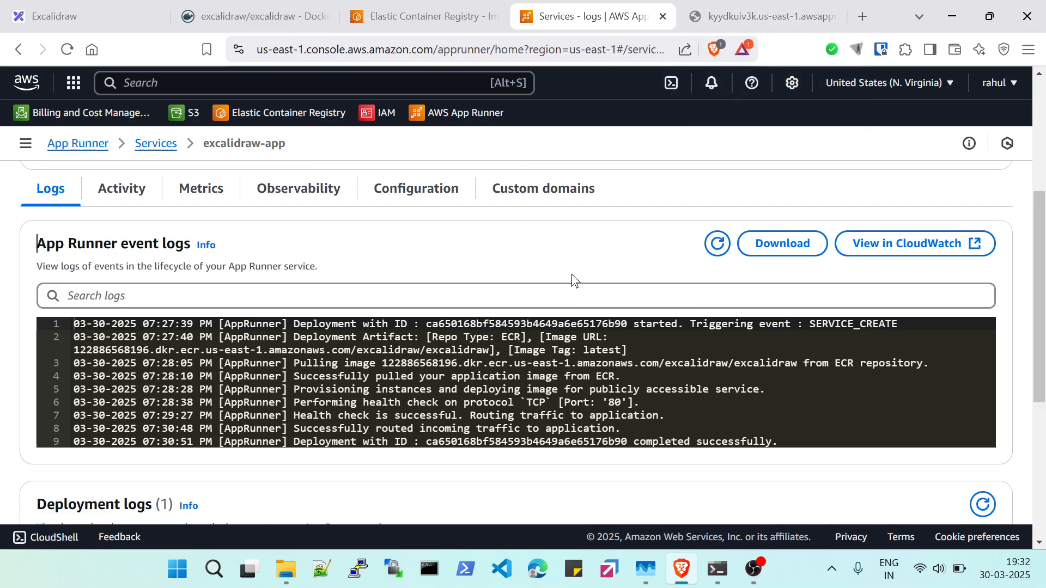
scroll(229, 366, up, 10)
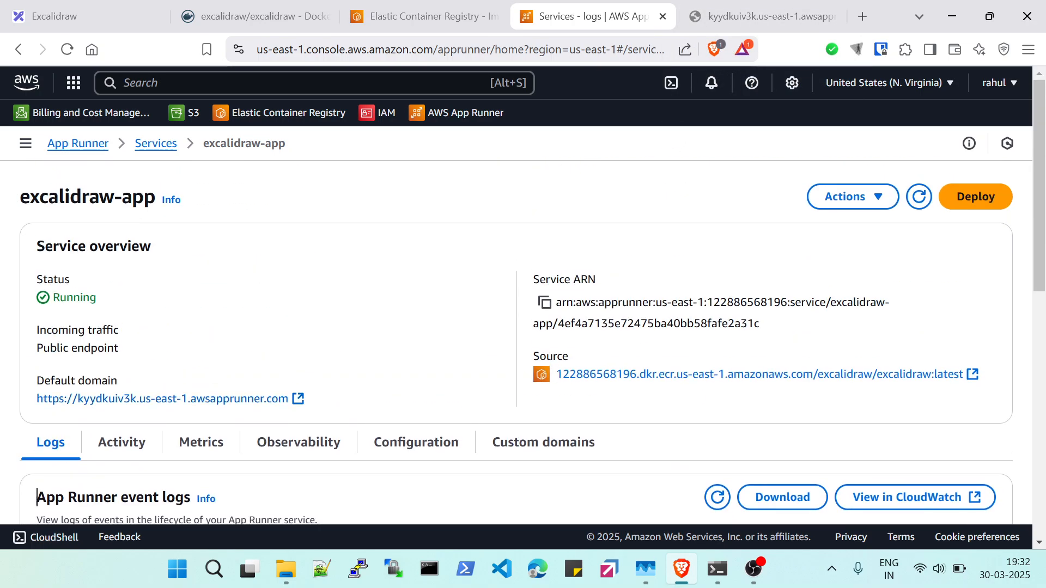
- Keep reloading the default domain page until the Excalidraw application loads
click(734, 5)
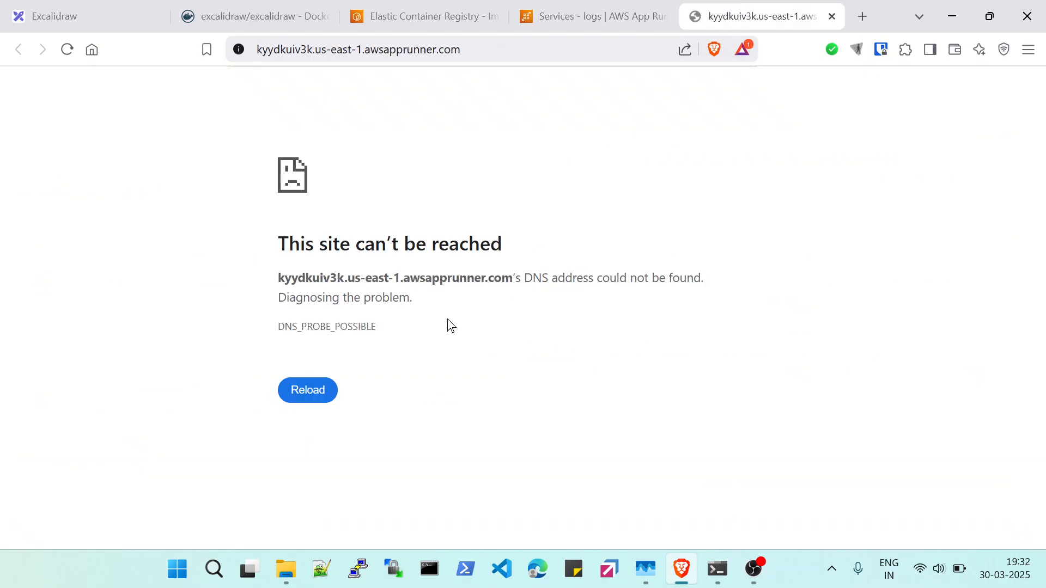
click(308, 392)
click(328, 399)
click(326, 399)
click(311, 392)
click(304, 392)
click(305, 394)
click(305, 394)
click(305, 393)
click(305, 394)
click(305, 393)
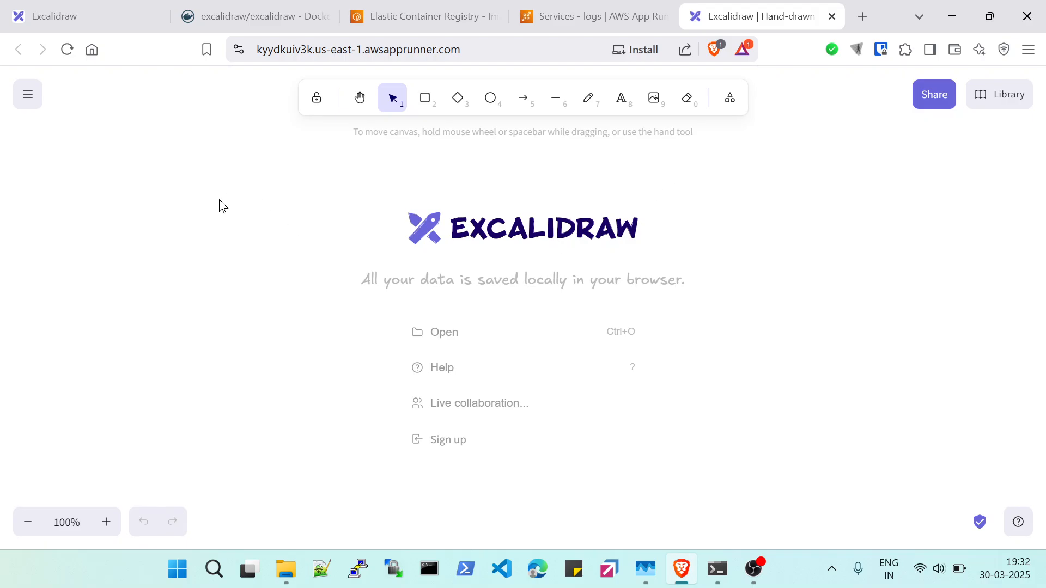
- Draw four freehand wavy strokes across the hosted Excalidraw canvas with the Draw tool
click(594, 105)
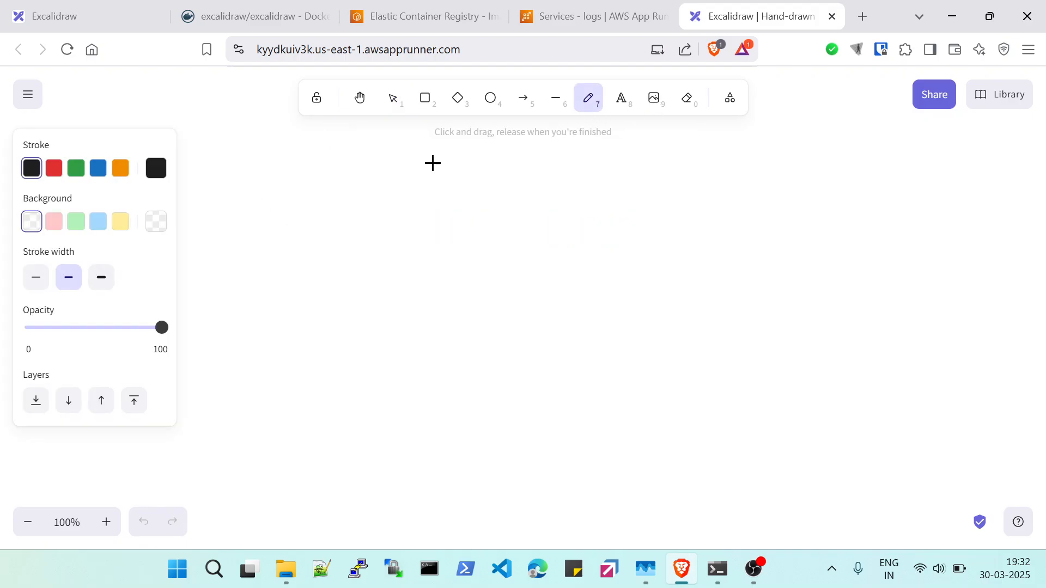
drag(348, 203, 512, 196)
mouse_move(613, 200)
mouse_down()
mouse_move(621, 218)
mouse_move(834, 254)
mouse_up()
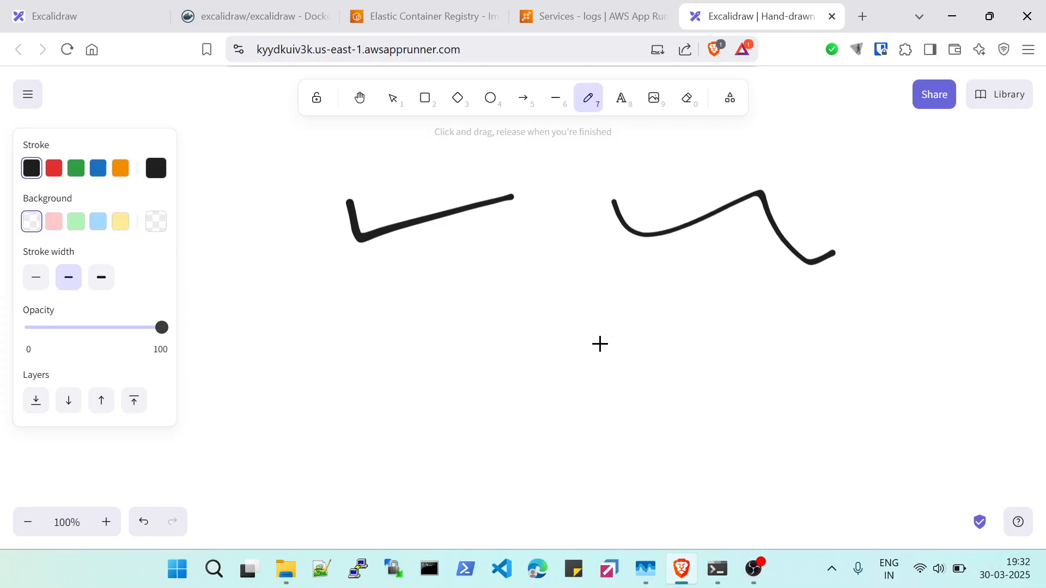
mouse_move(407, 276)
mouse_down()
mouse_move(575, 262)
mouse_move(821, 349)
mouse_up()
mouse_move(347, 366)
mouse_down()
mouse_move(522, 377)
mouse_move(624, 416)
mouse_up()
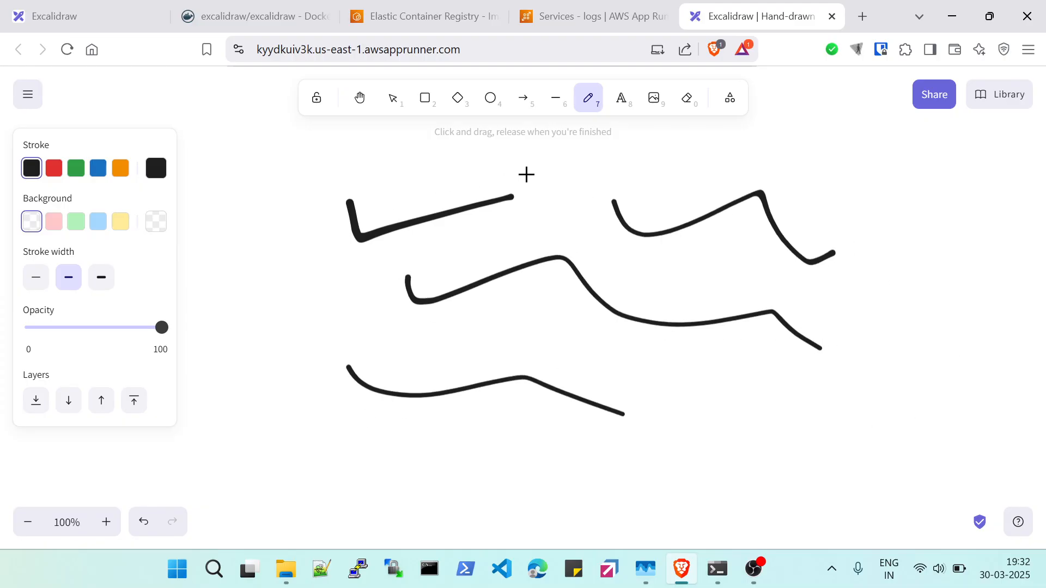
- Add the text "AWS Snowflake RWdshgot, DAta ANalsacvhkae cjlanelcina" below the strokes and close the hosted Excalidraw page
click(614, 105)
click(384, 463)
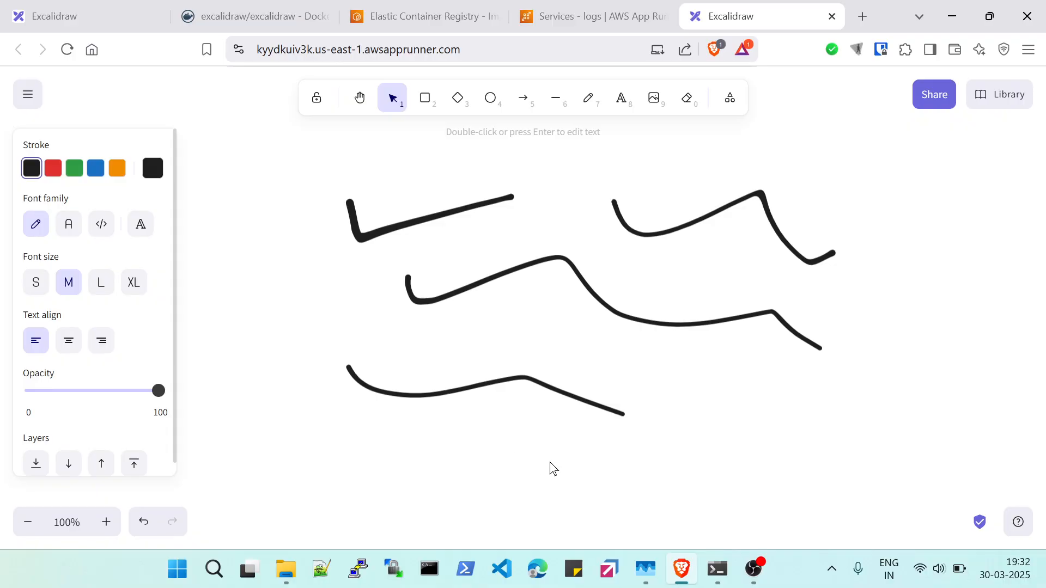
text(AWS Snowflake RW)
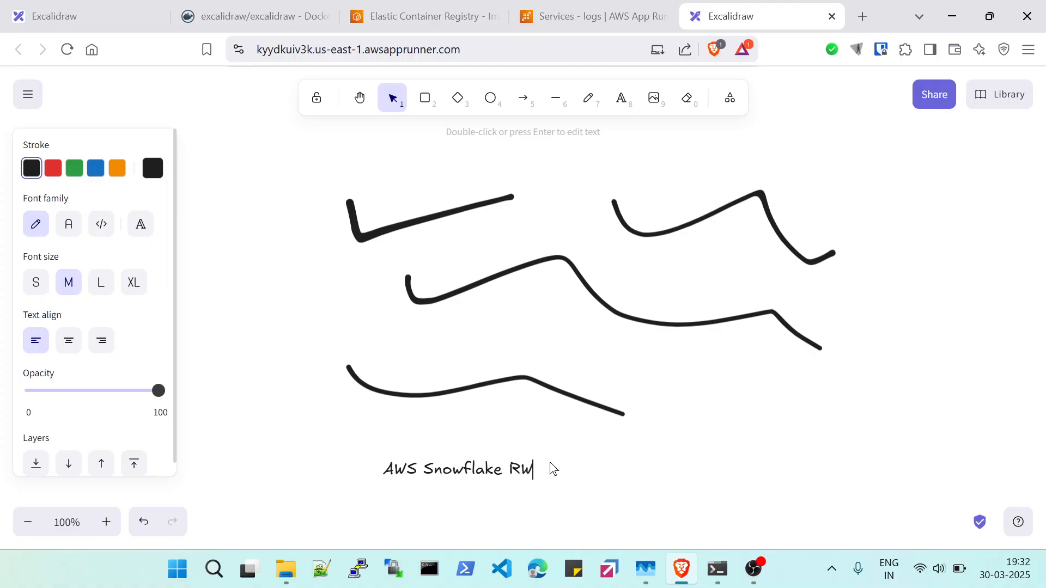
text(dshgot, D)
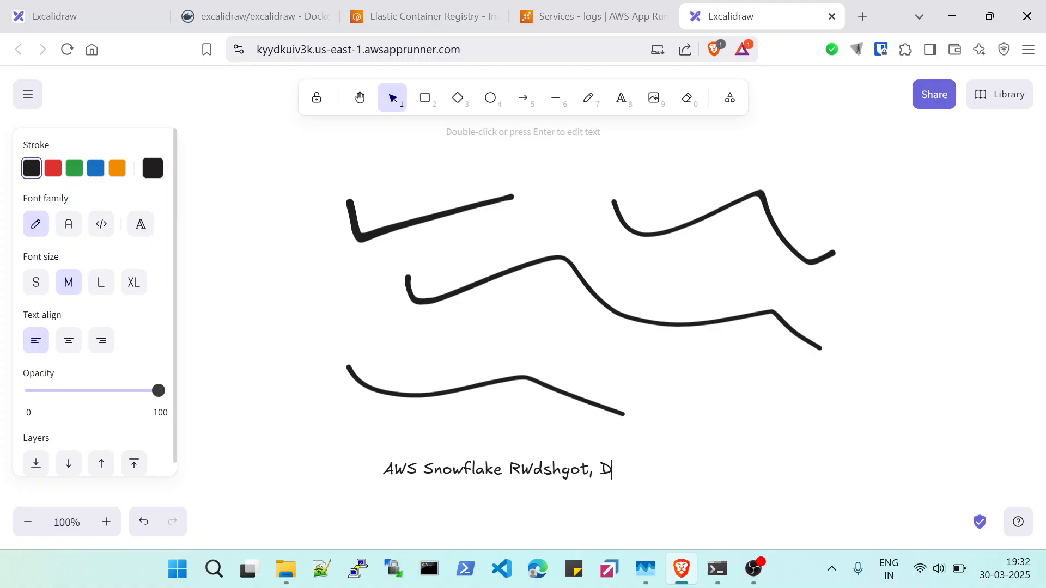
text(Ata ANalsacvhkae cjlanelcina)
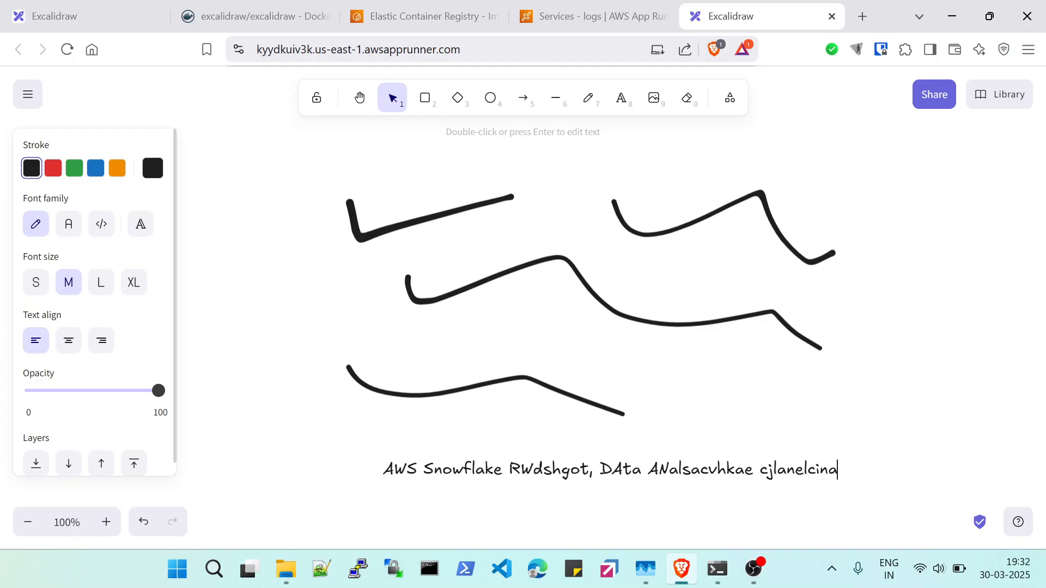
click(831, 15)
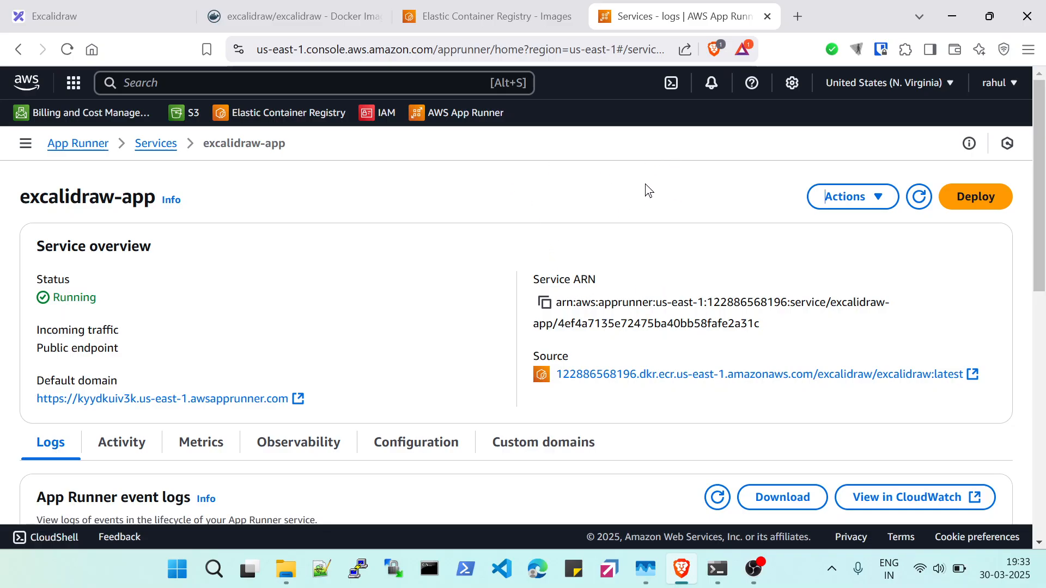
- Look over the excalidraw-app service page and the images in the excalidraw/excalidraw ECR repository
scroll(580, 230, down, 4)
scroll(580, 231, up, 4)
click(522, 19)
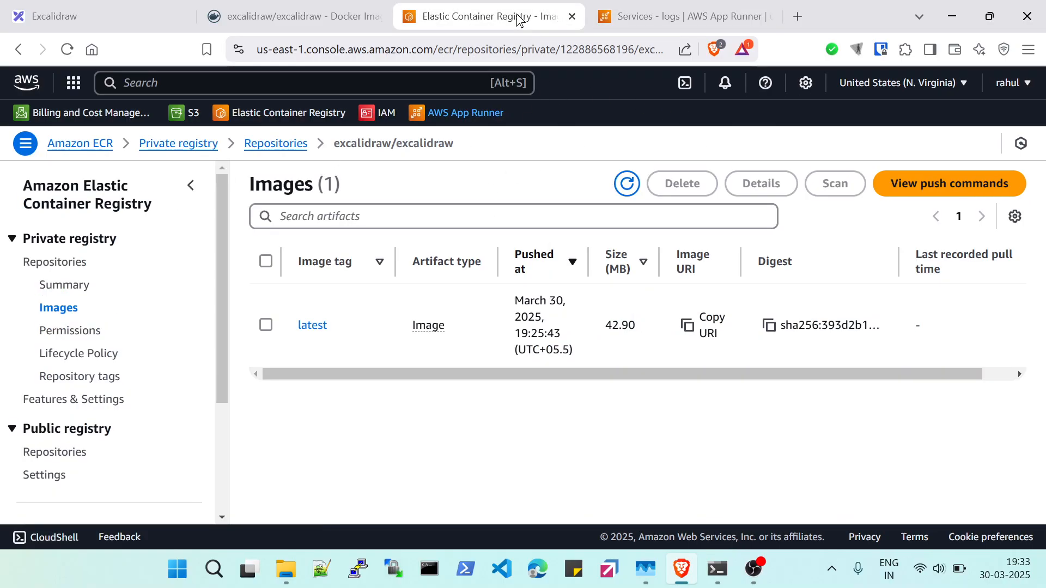
click(683, 18)
scroll(488, 318, down, 5)
scroll(488, 318, up, 5)
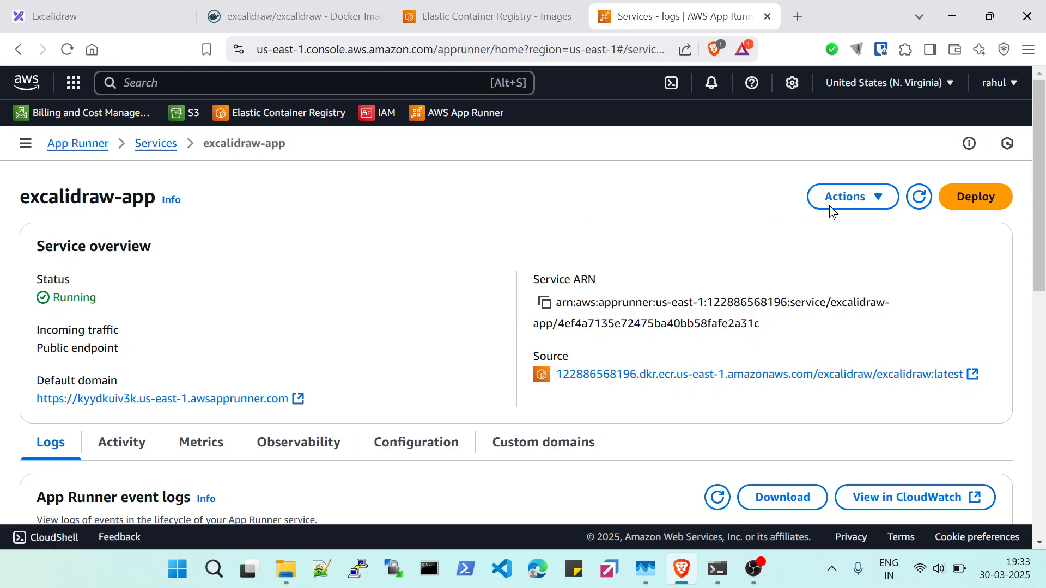
- Delete the excalidraw-app service from App Runner, confirming with "delete"
click(877, 197)
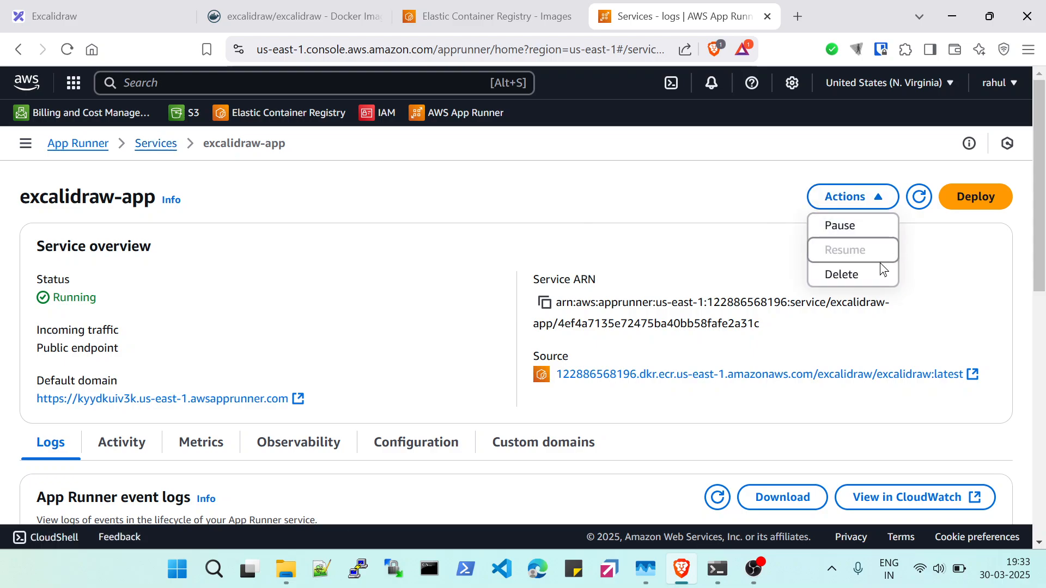
click(855, 280)
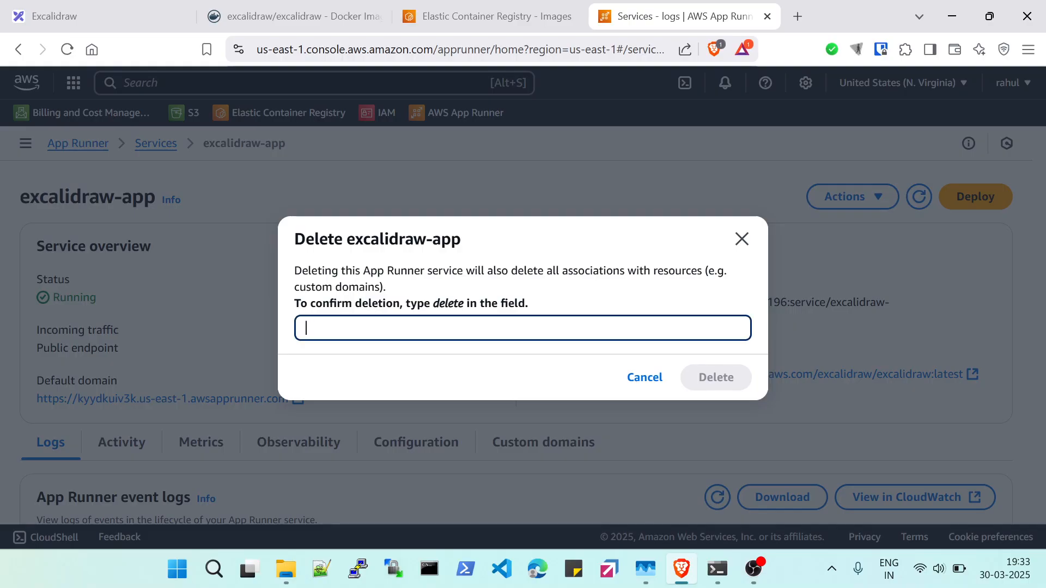
text(delete)
click(712, 376)
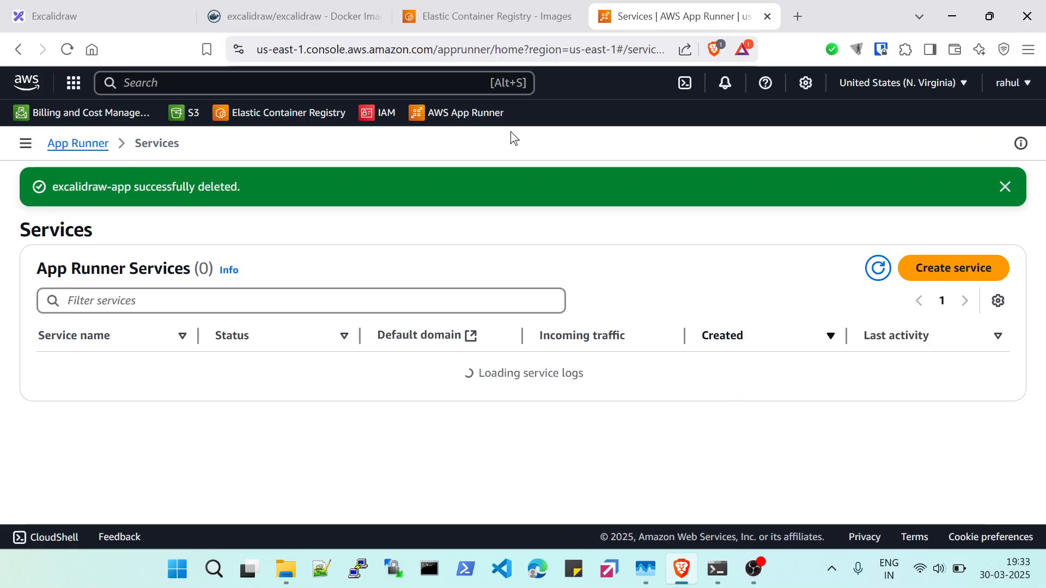
- Delete the excalidraw/excalidraw private repository from Elastic Container Registry, including its images
click(522, 25)
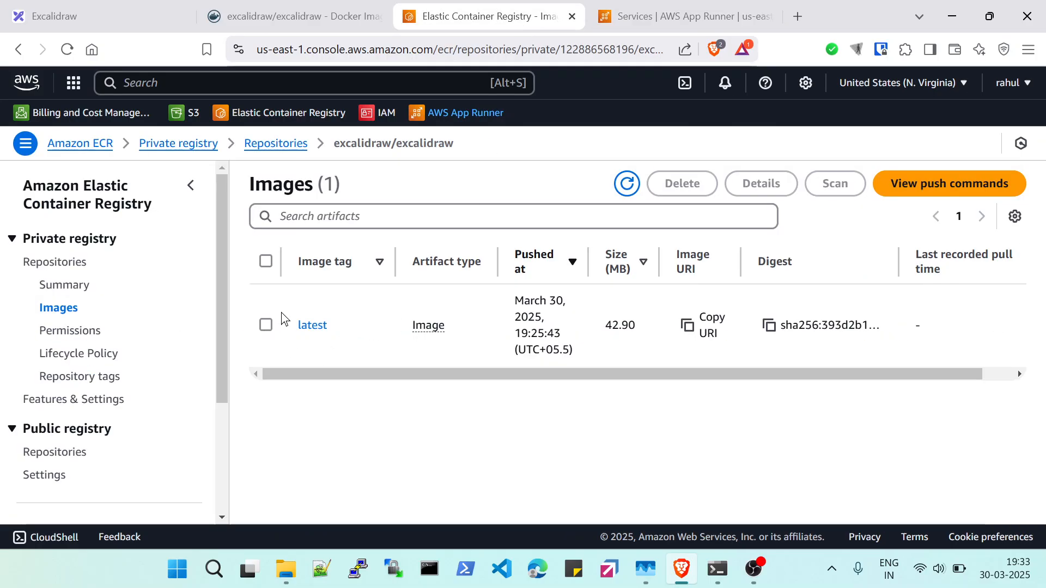
click(273, 144)
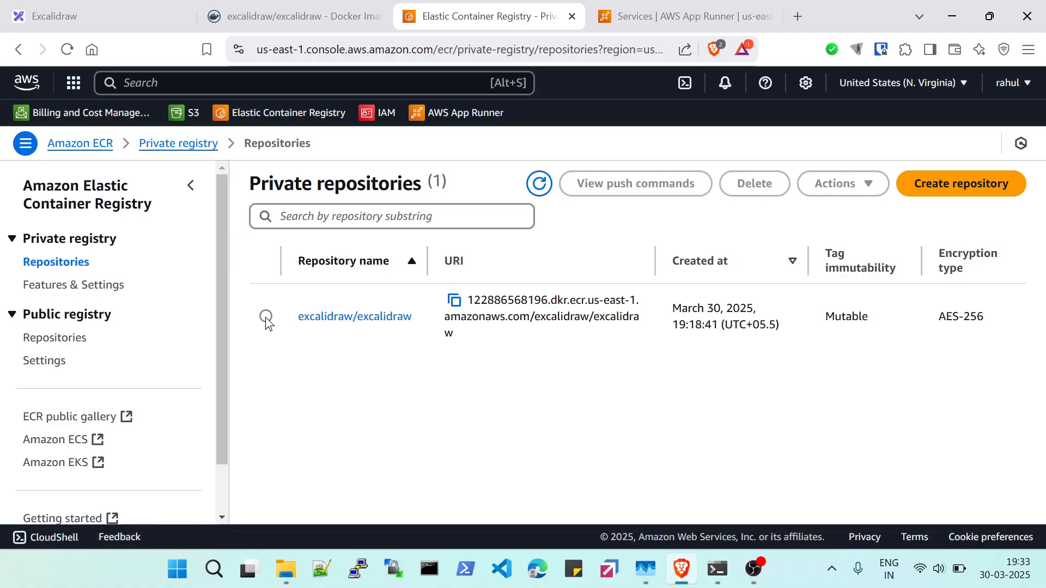
click(266, 316)
click(757, 185)
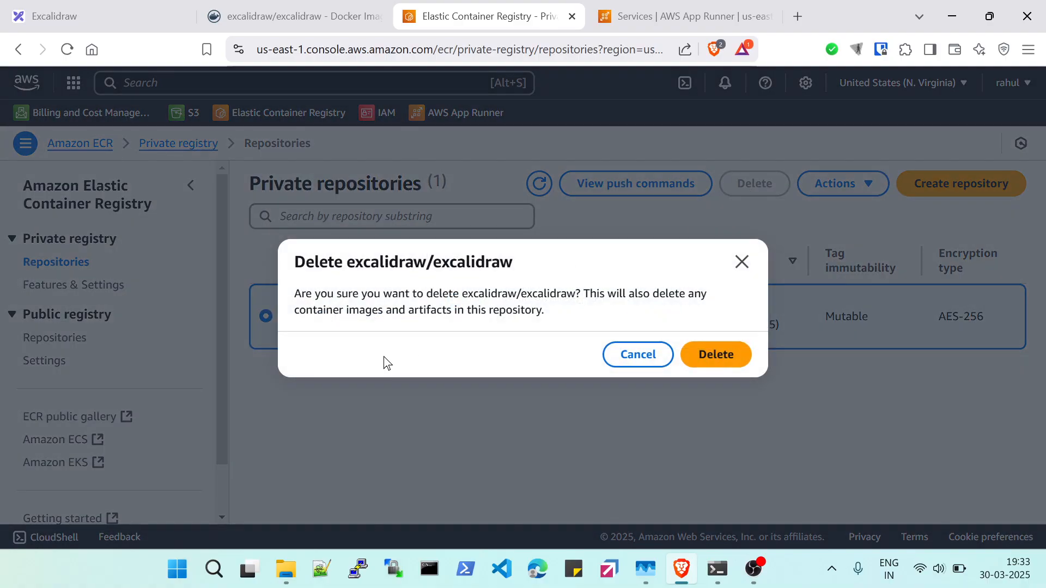
click(708, 359)
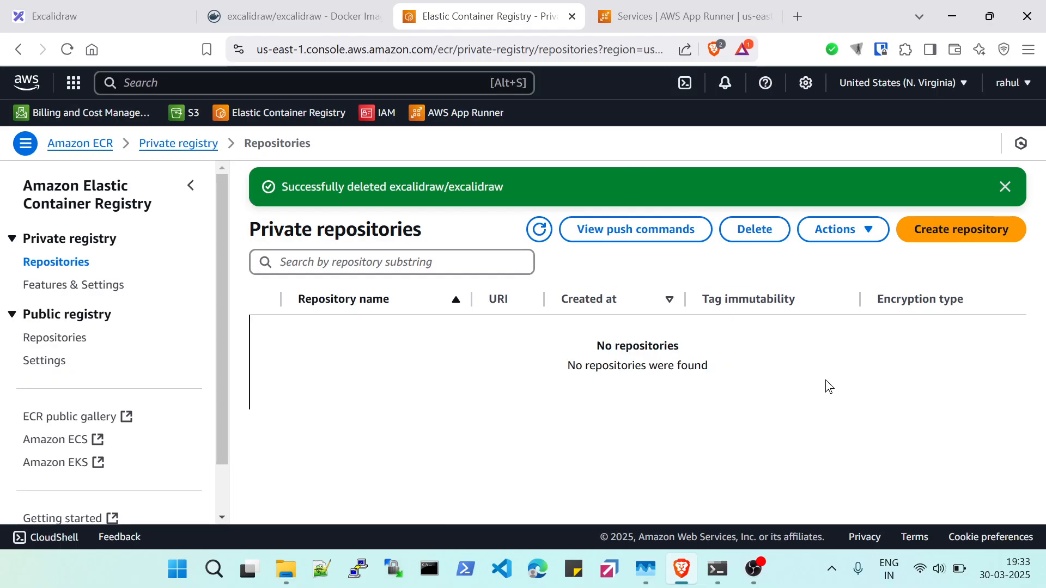
- Check the App Runner service deletion, the Excalidraw Docker Hub page and the ECR private repositories list
click(654, 18)
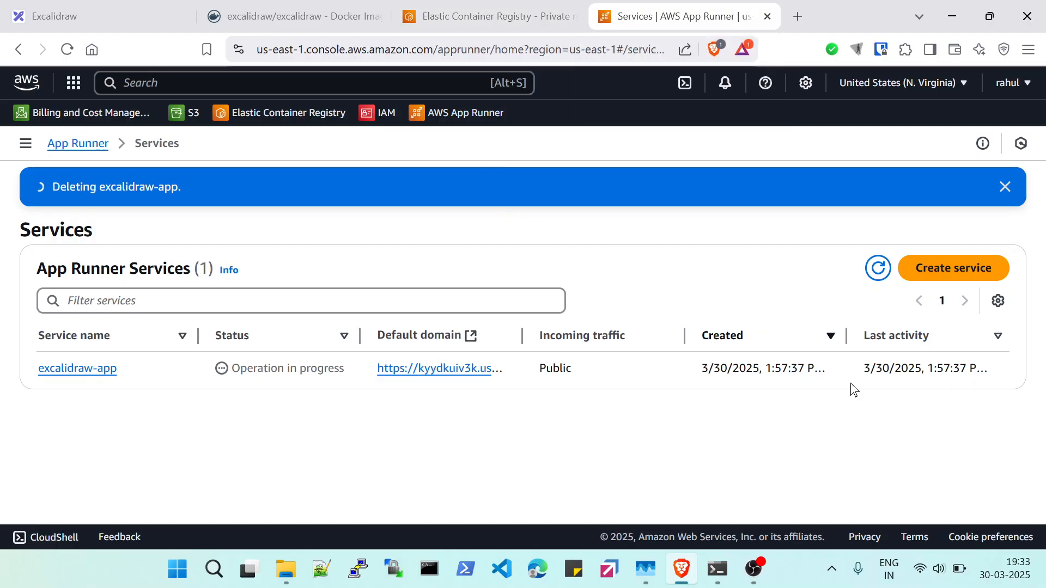
click(482, 12)
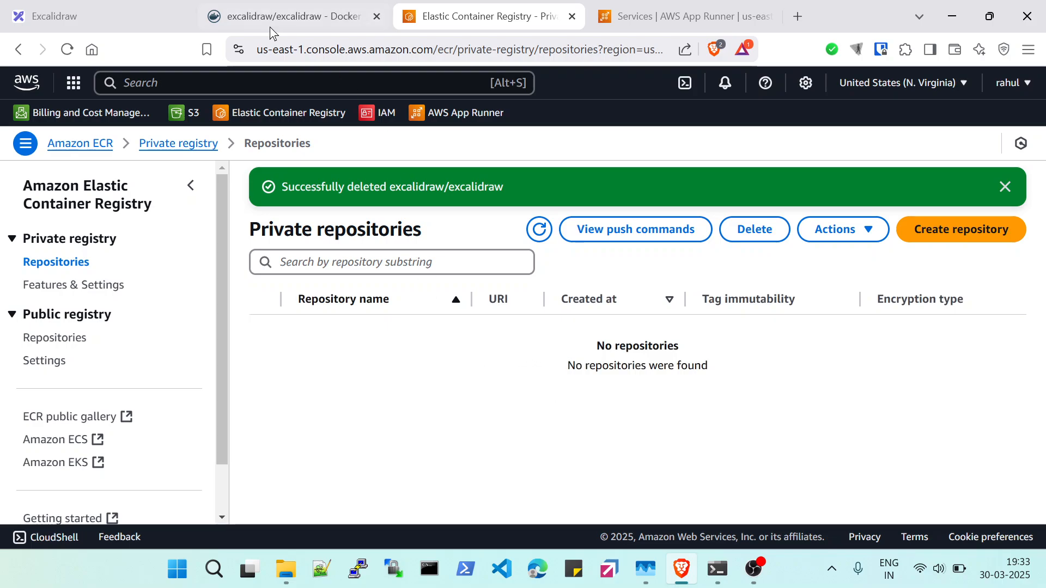
click(293, 22)
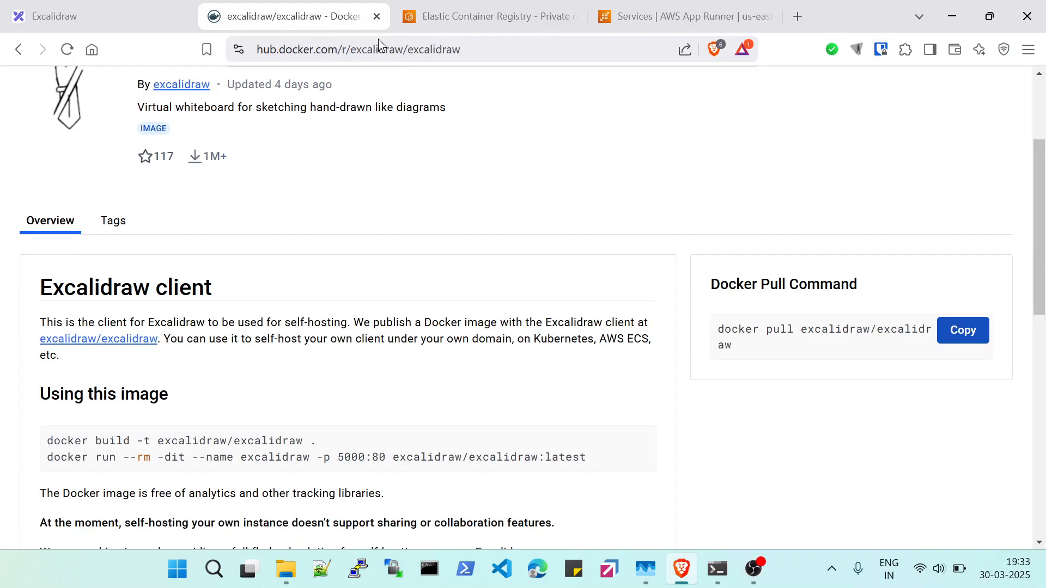
click(489, 18)
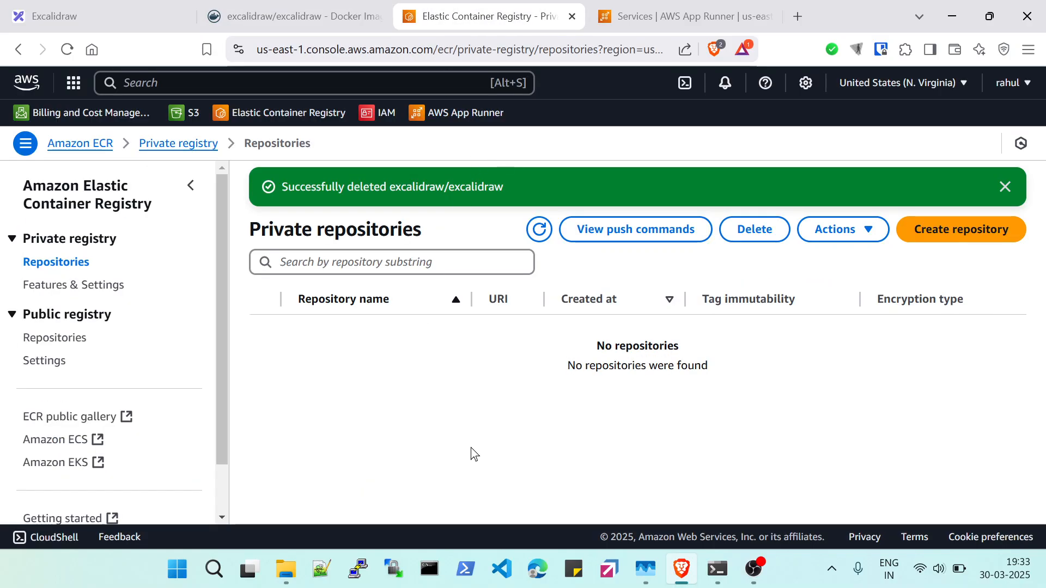